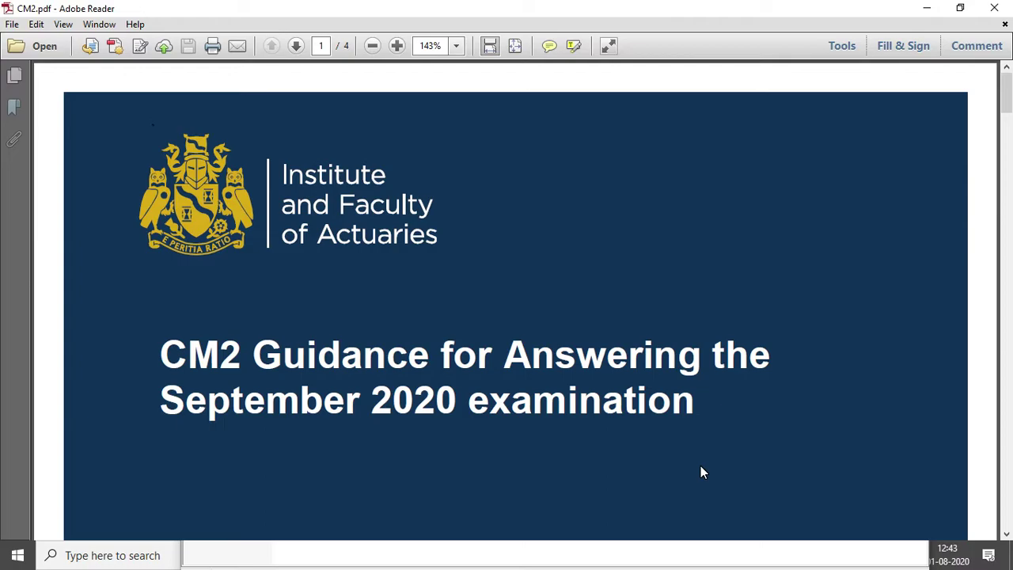
- Look through the CM2 guidance PDF down to the Question 7 notes, and switch to the question (5) answer in the CM2 Word document
scroll(701, 472, down, 15)
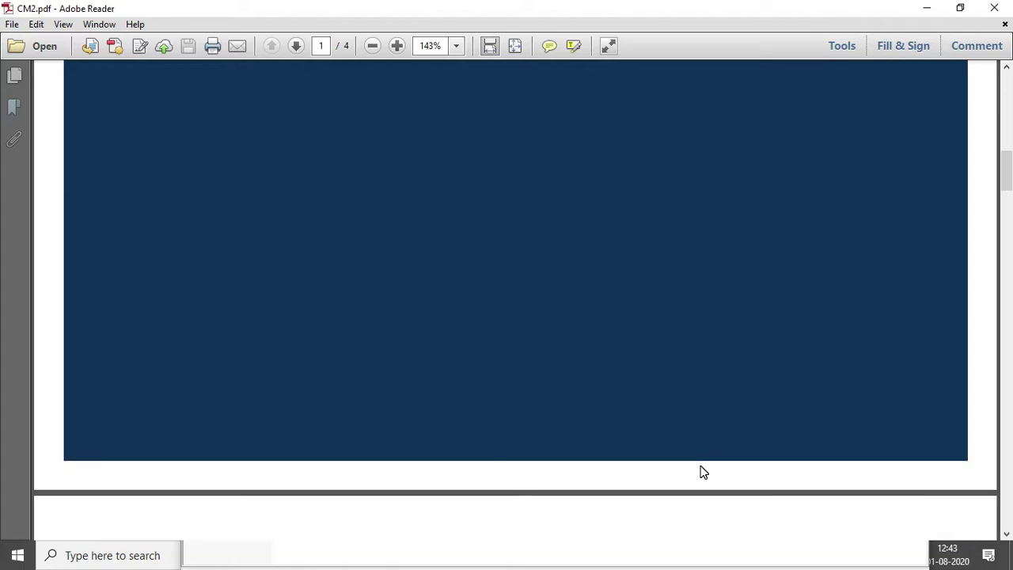
scroll(701, 473, down, 10)
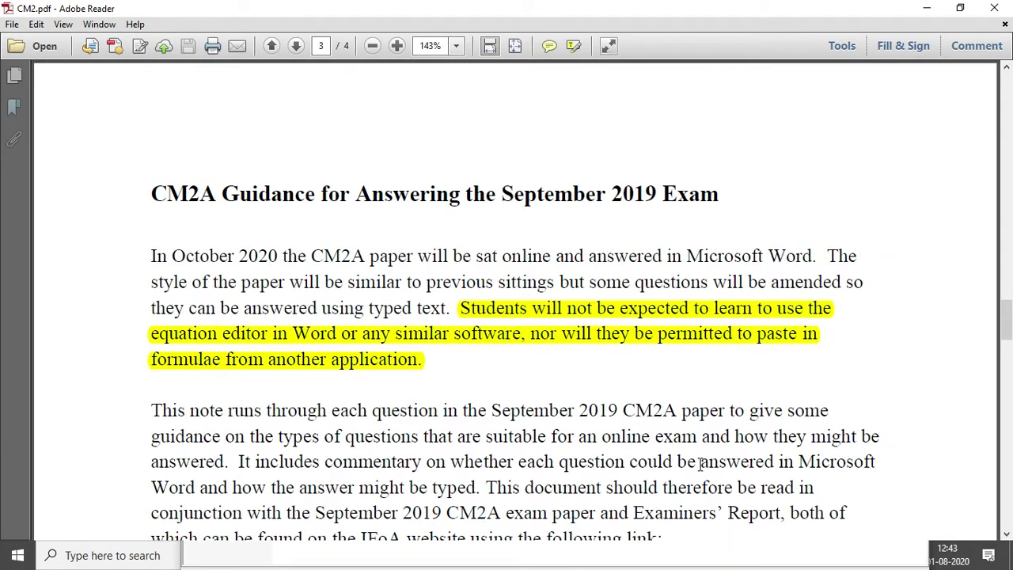
scroll(701, 468, down, 10)
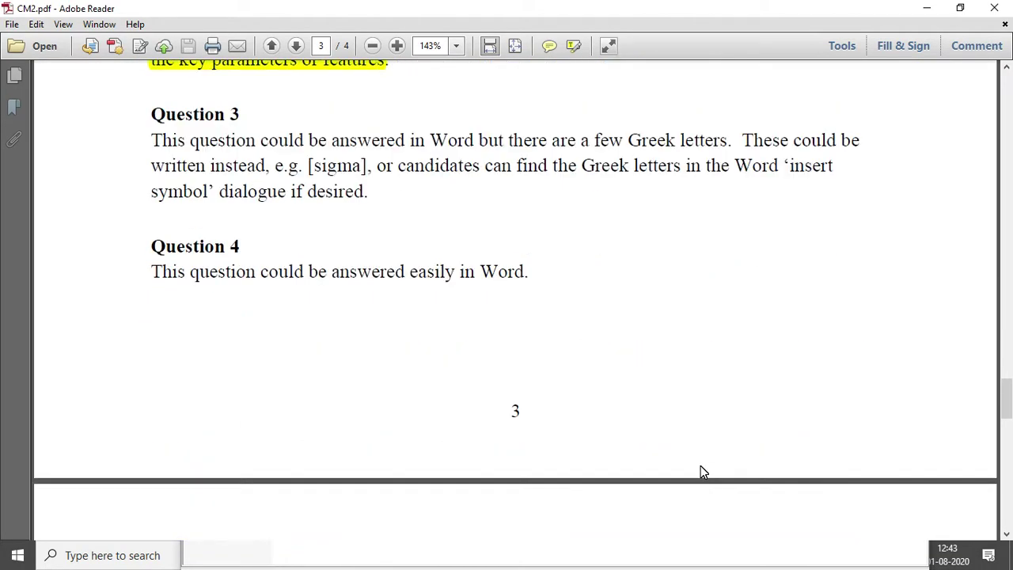
scroll(701, 473, down, 10)
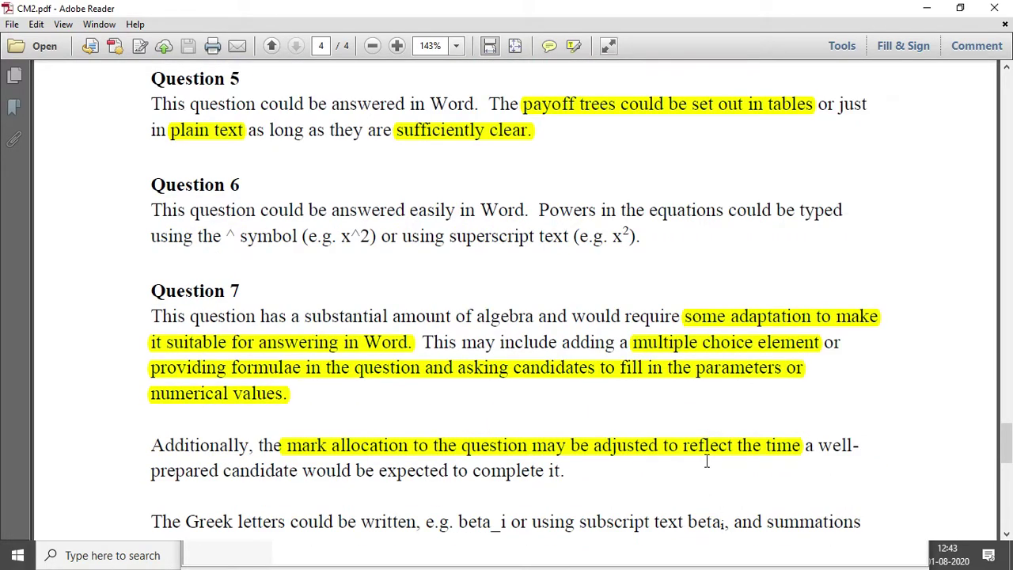
key(alt+Tab)
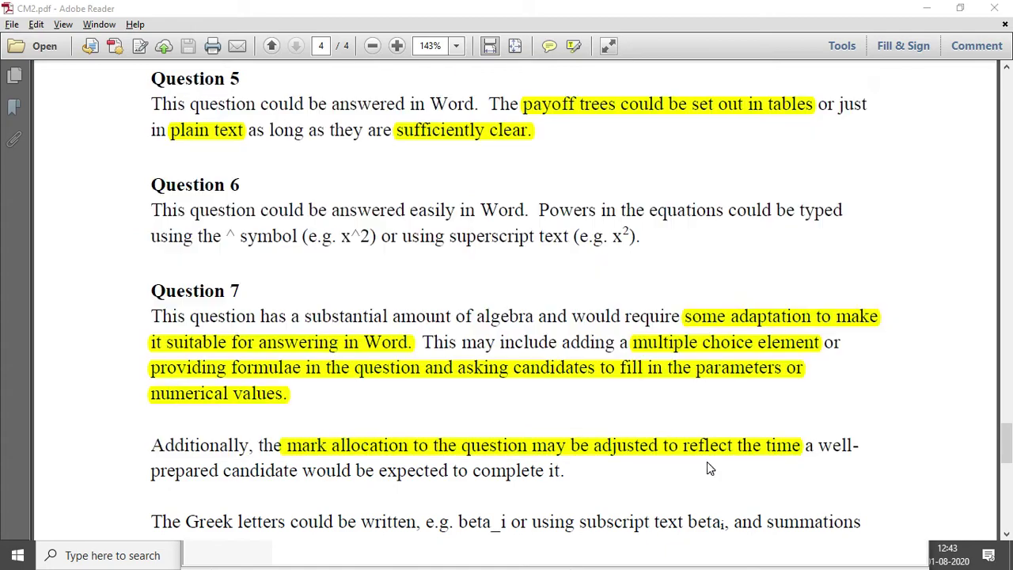
scroll(704, 447, up, 5)
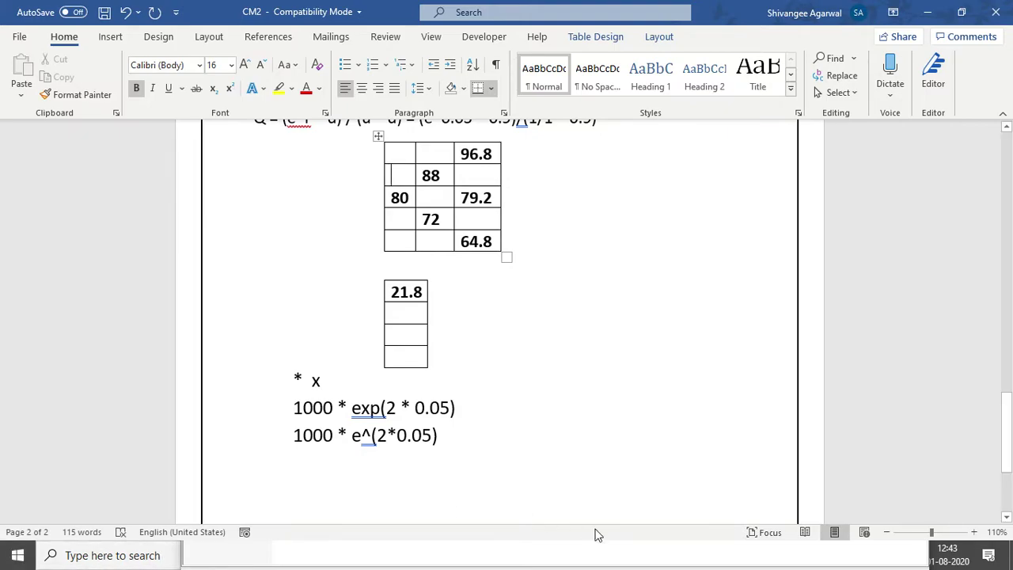
scroll(613, 380, up, 2)
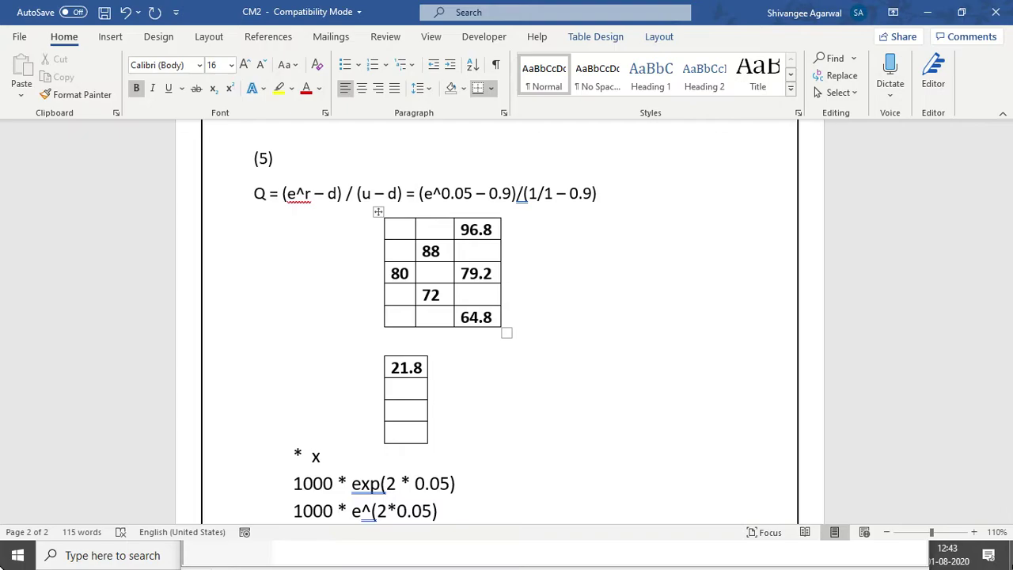
click(1011, 556)
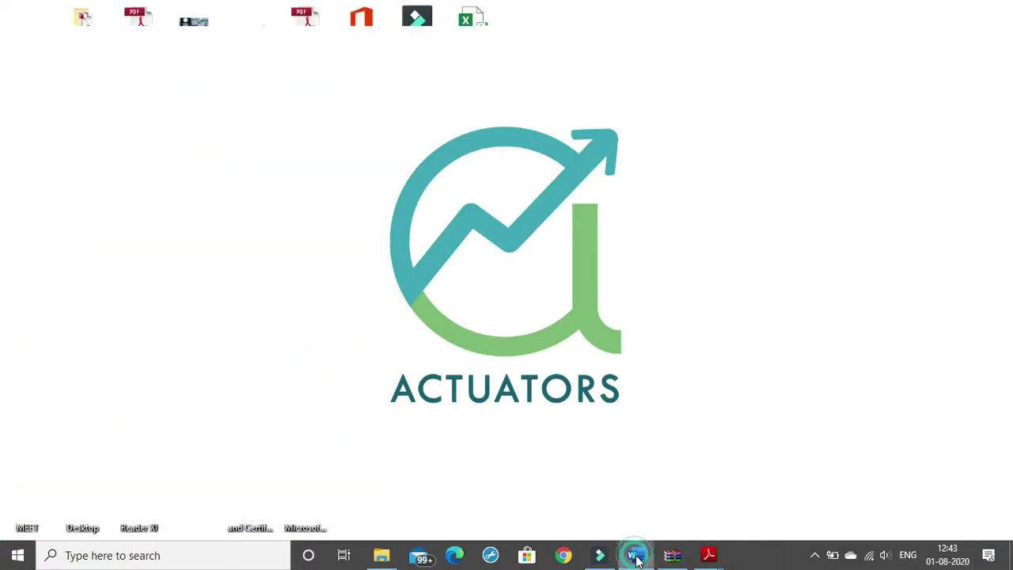
click(633, 556)
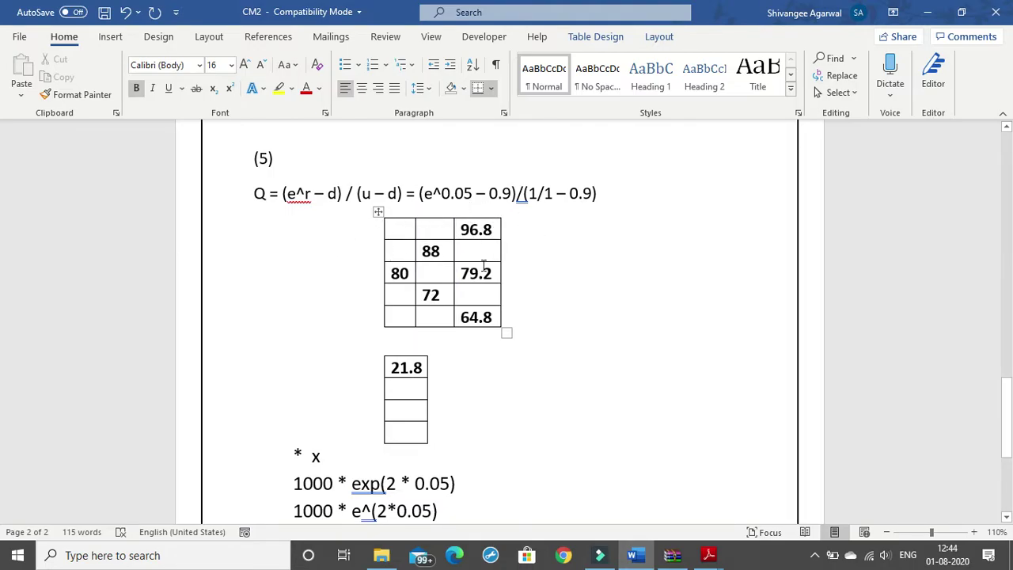
- Insert a blank row below the first row of the upper table in answer (5) and move 96.8 down into its third column
mouse_move(379, 240)
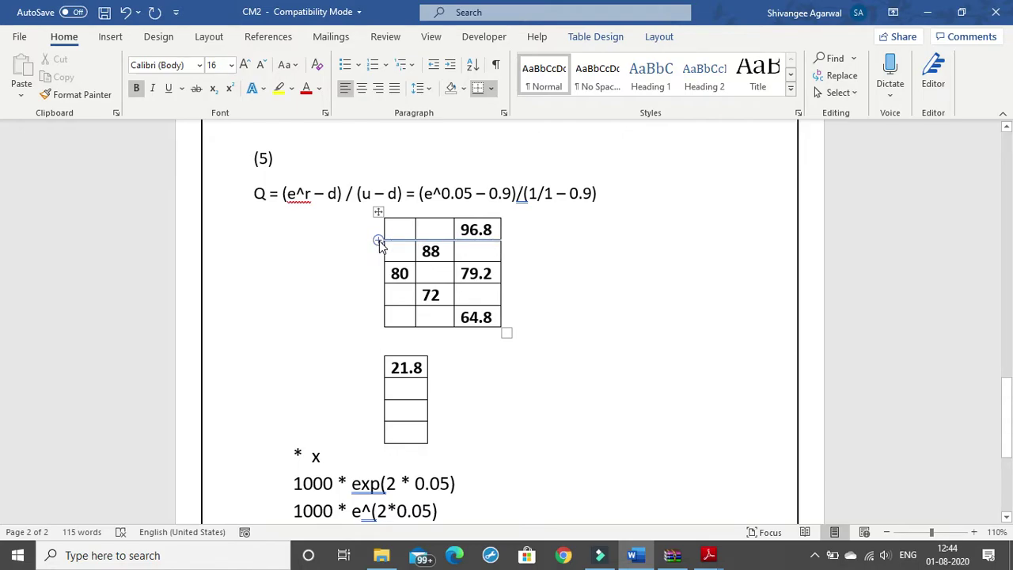
click(379, 241)
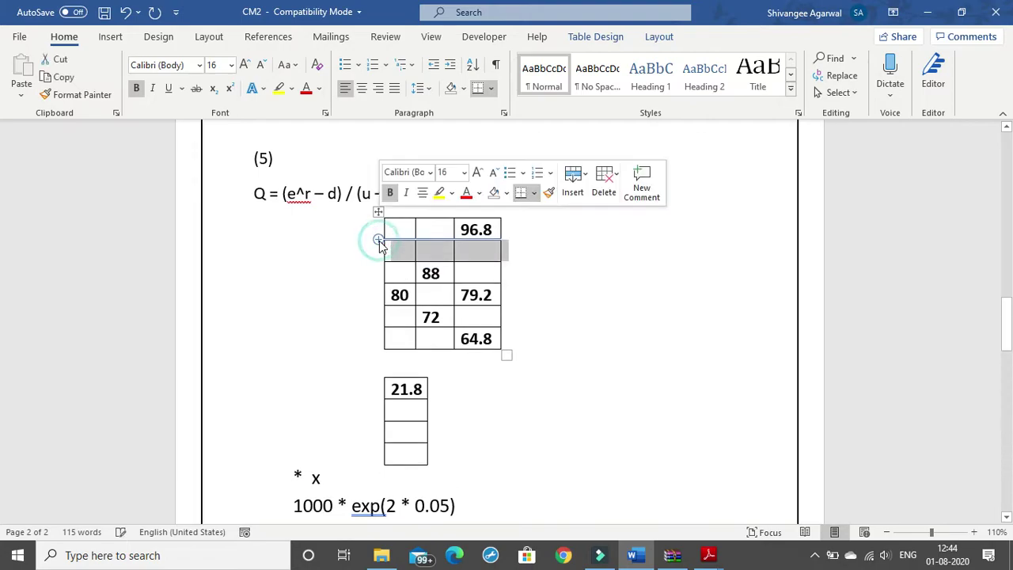
click(472, 230)
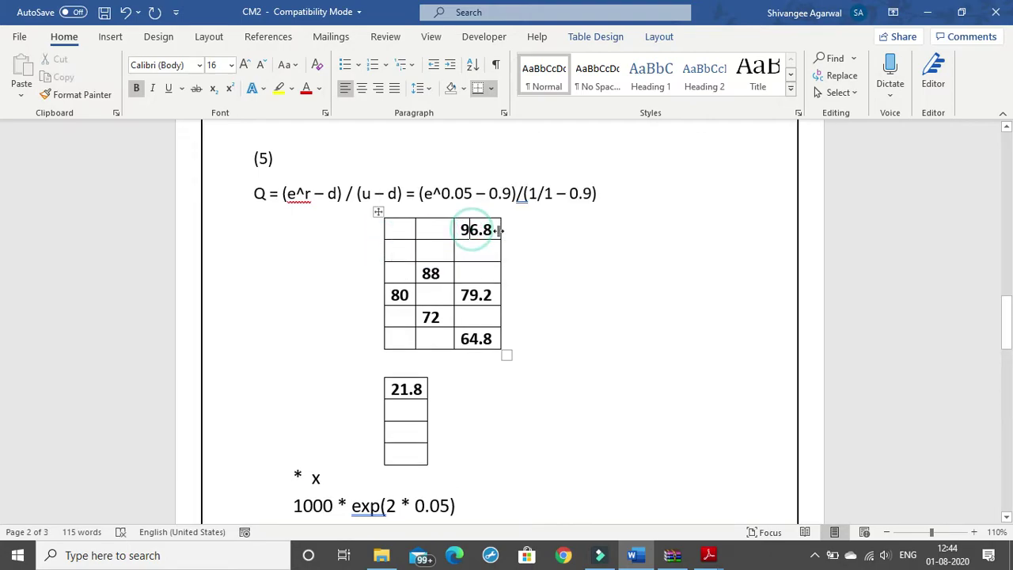
mouse_move(500, 228)
mouse_down()
mouse_move(470, 228)
mouse_move(502, 229)
mouse_up()
double_click(479, 230)
key(ctrl+c)
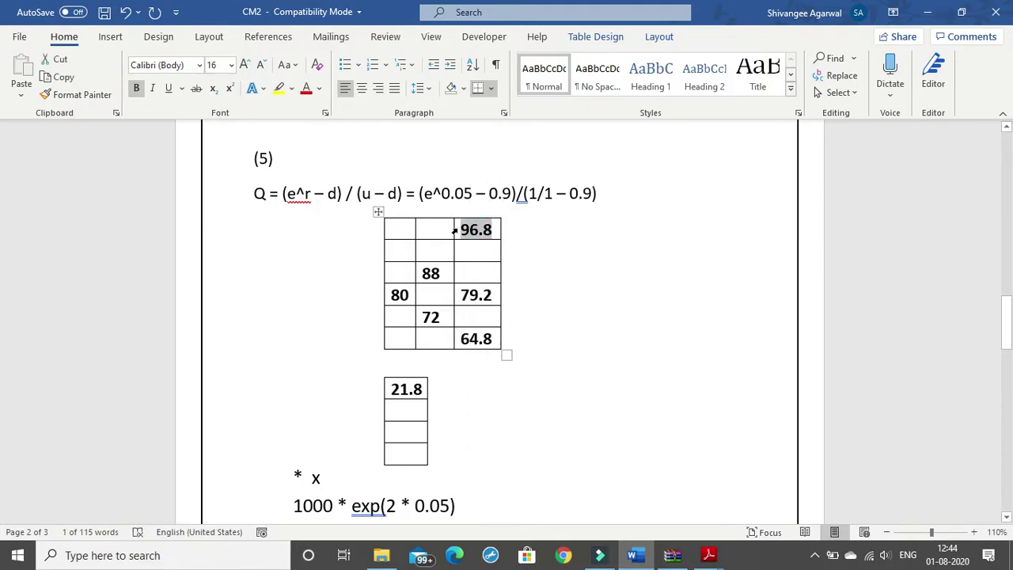
key(Delete)
key(Down)
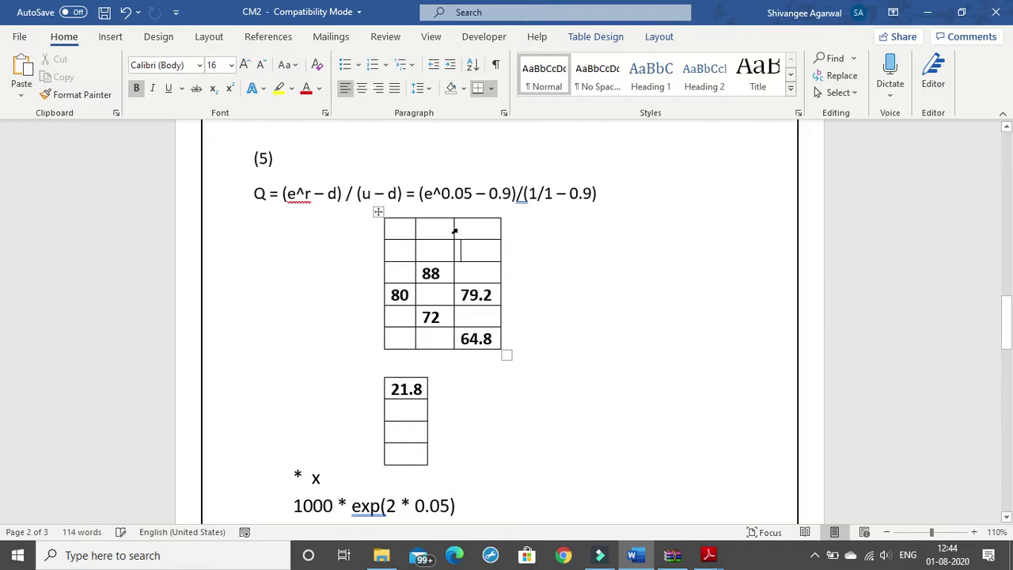
key(ctrl+v)
click(409, 227)
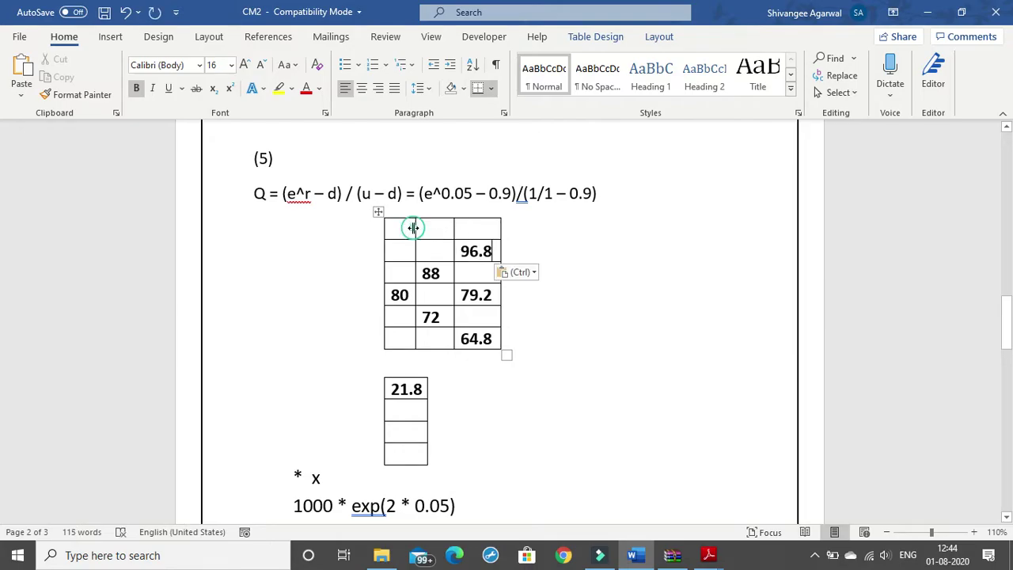
text(T=0)
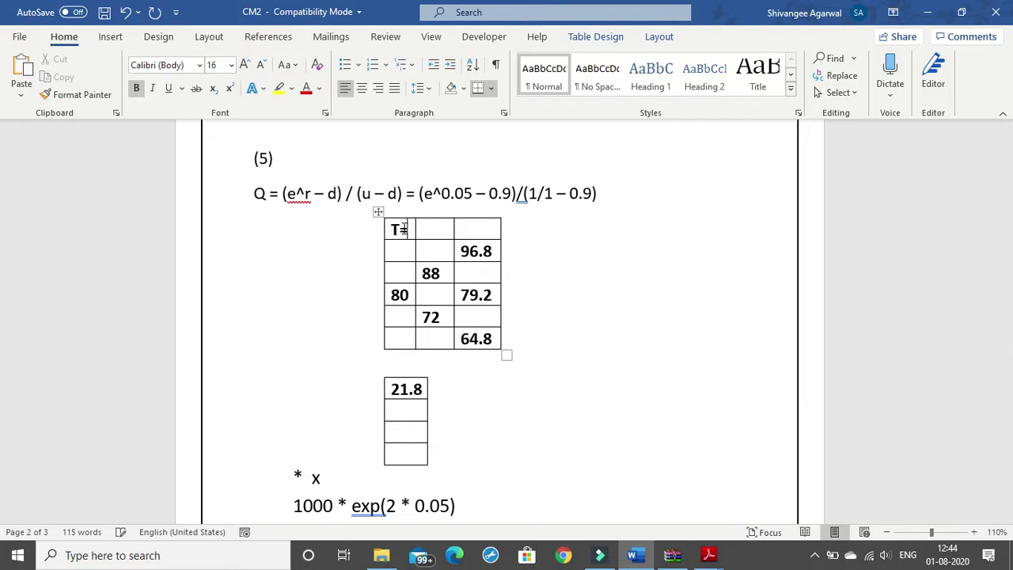
key(BackSpace)
key(BackSpace)
key(BackSpace)
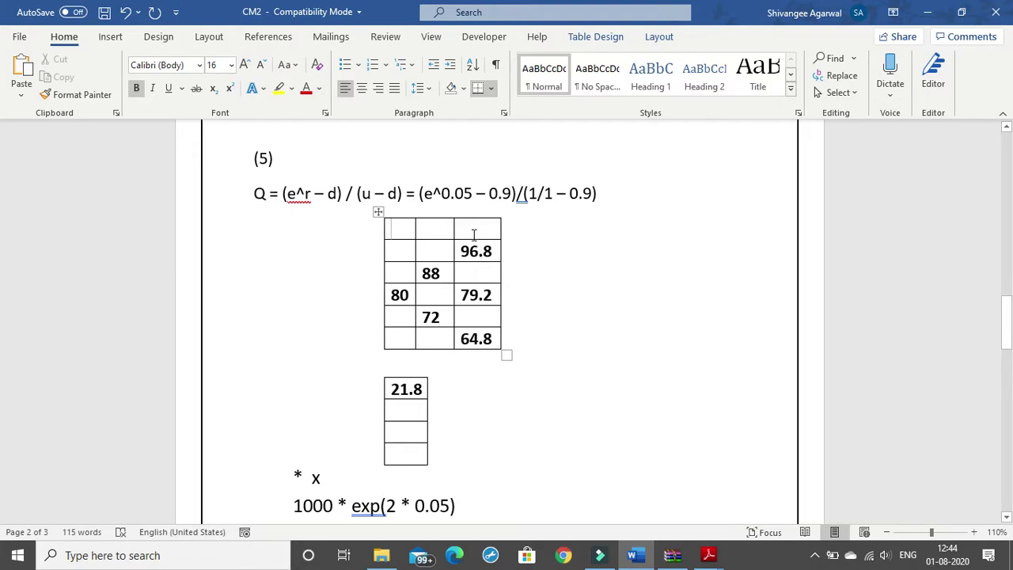
click(467, 227)
- Switch to the CM2A September 2019 Examiners' Report PDF and place it side by side with the blank third page of the Word document
mouse_move(368, 239)
scroll(554, 242, down, 10)
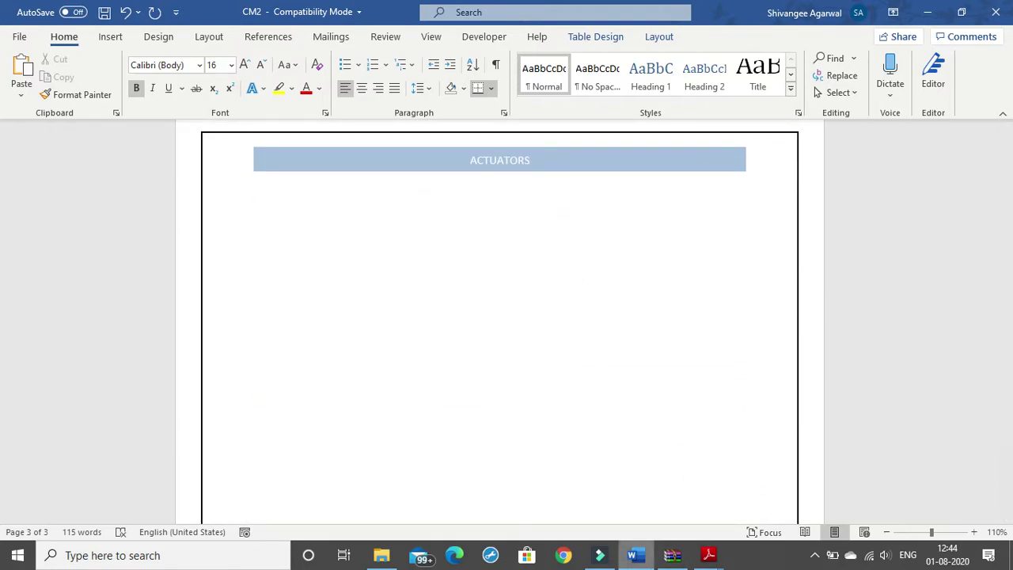
mouse_move(707, 564)
click(643, 516)
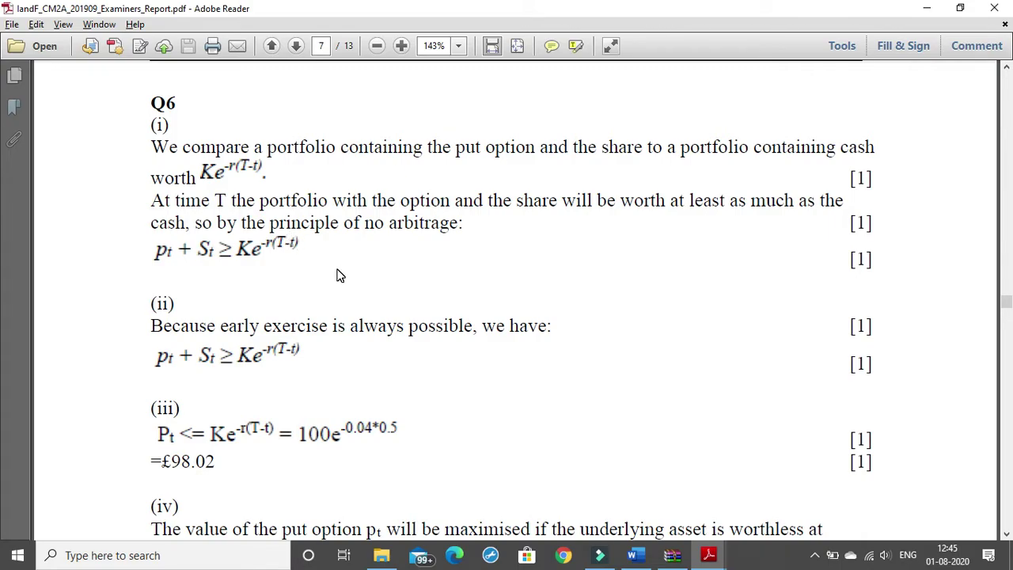
scroll(338, 269, down, 1)
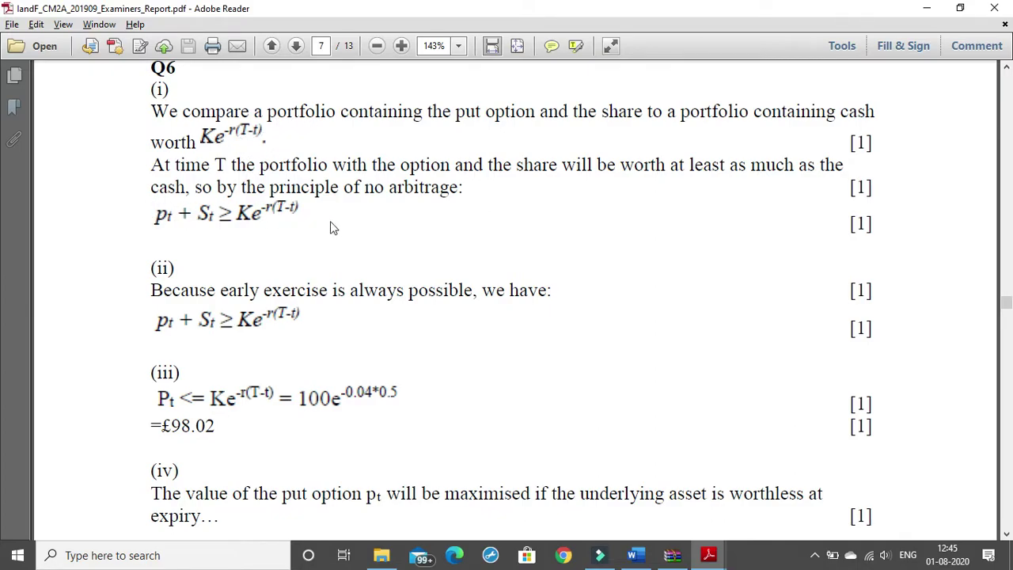
key(super+Left)
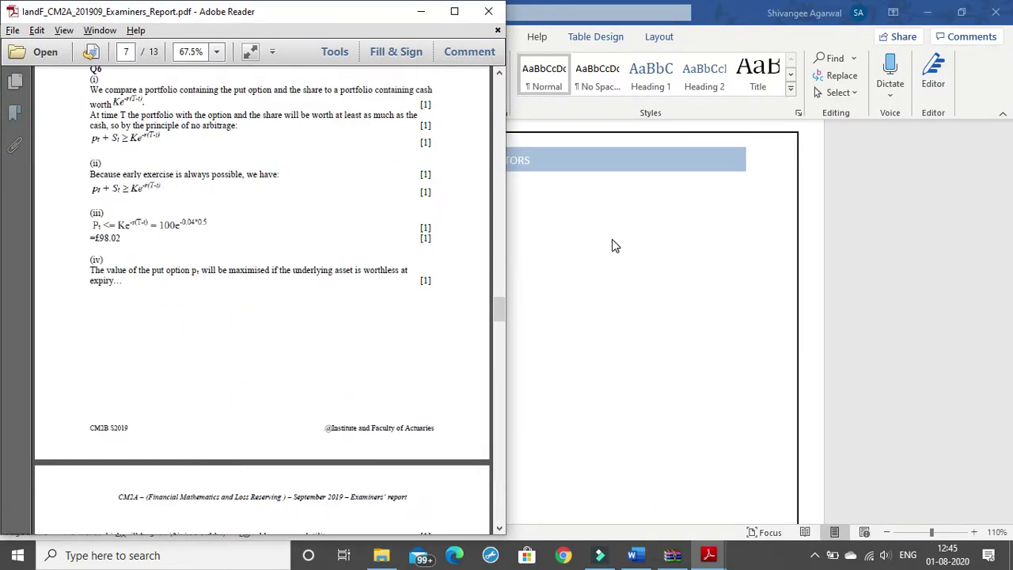
click(614, 244)
key(super+Right)
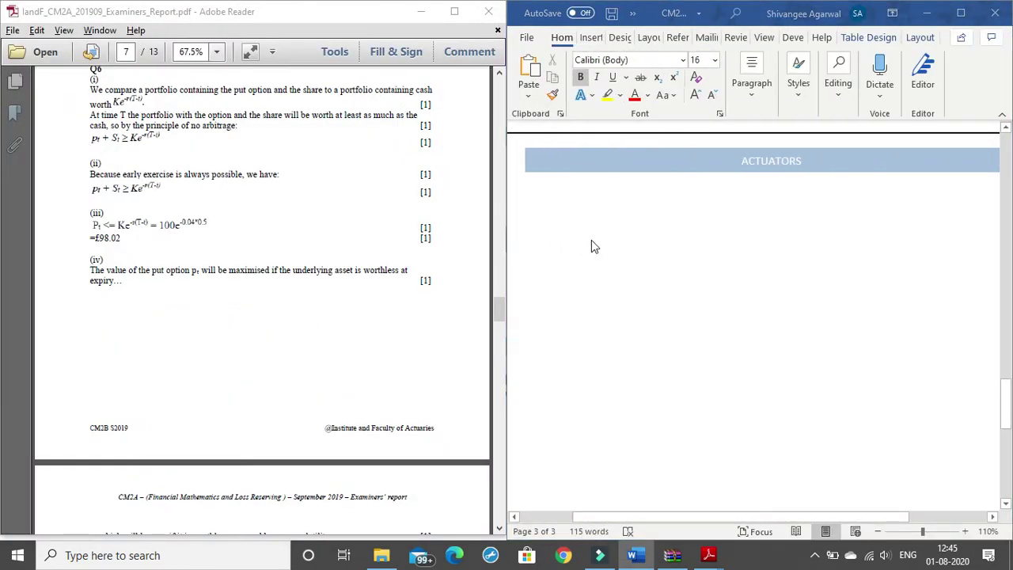
- Put the Examiners' Report in Read Mode and enlarge it so the Q6 solution formulas are readable
scroll(314, 263, up, 2)
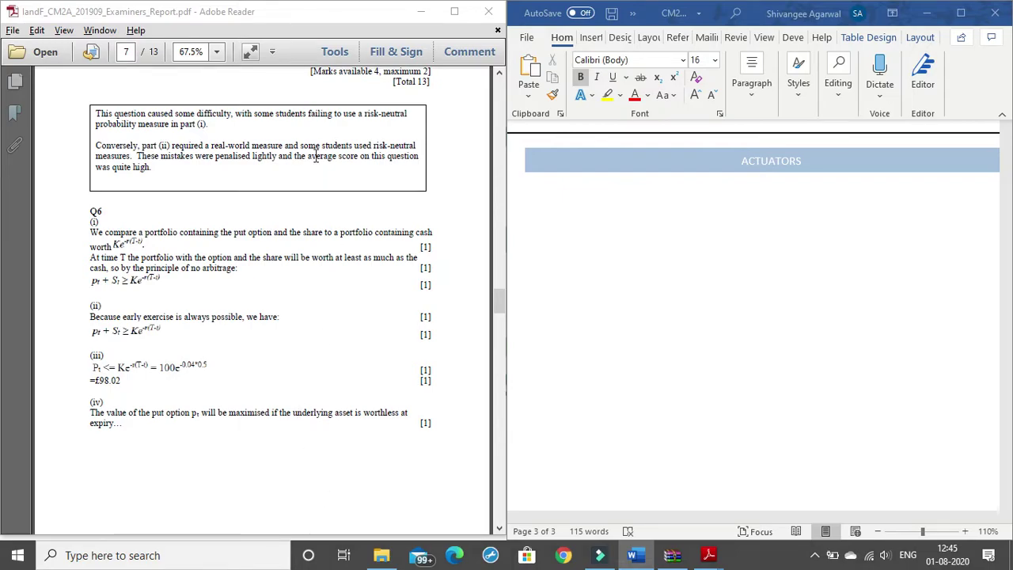
click(251, 51)
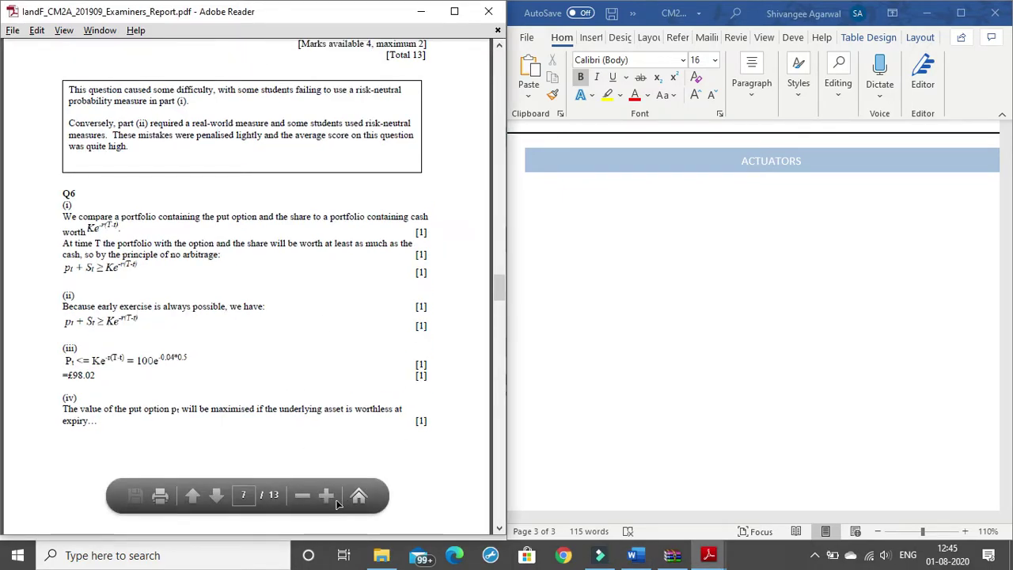
click(327, 485)
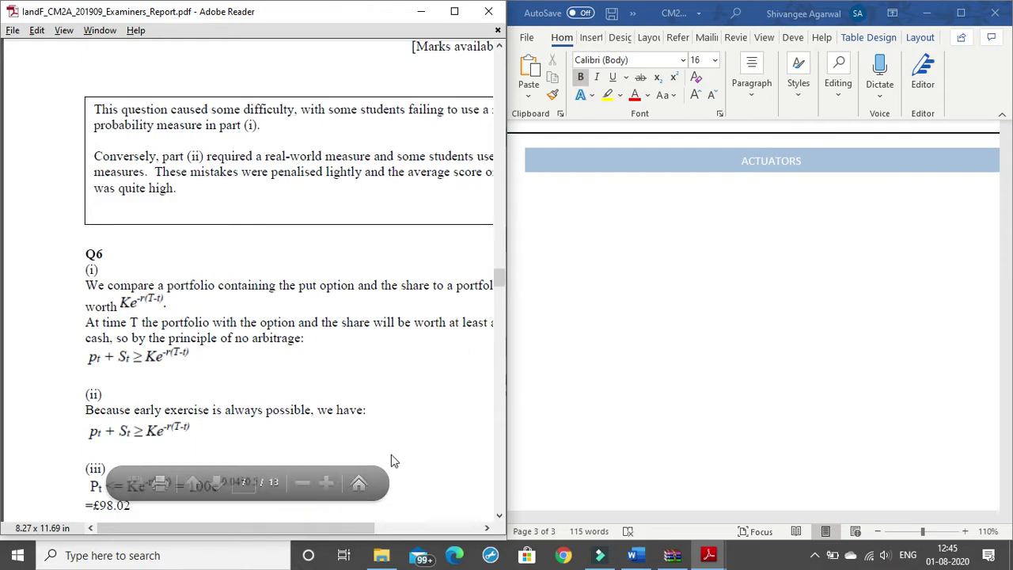
scroll(322, 461, down, 3)
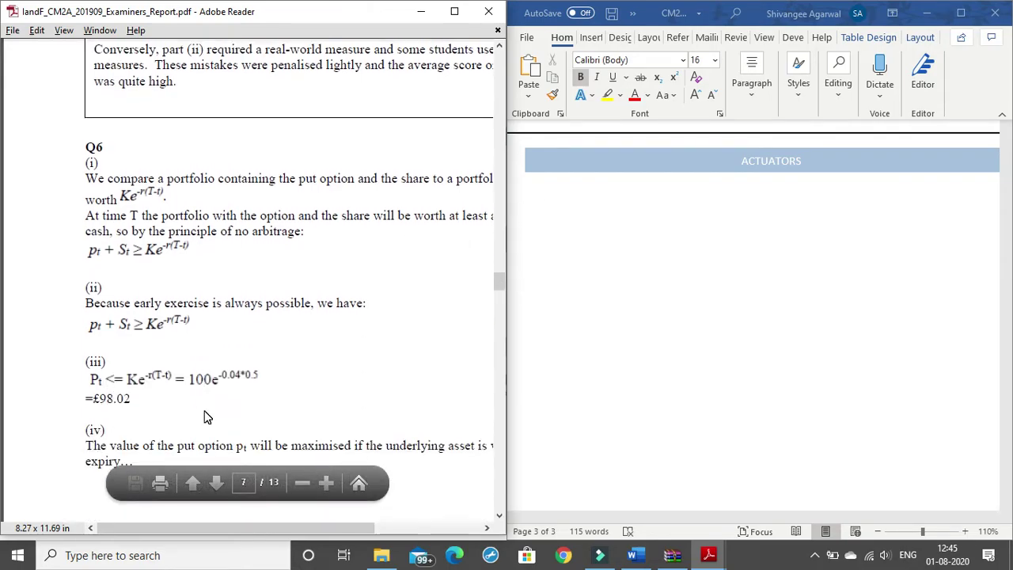
click(327, 483)
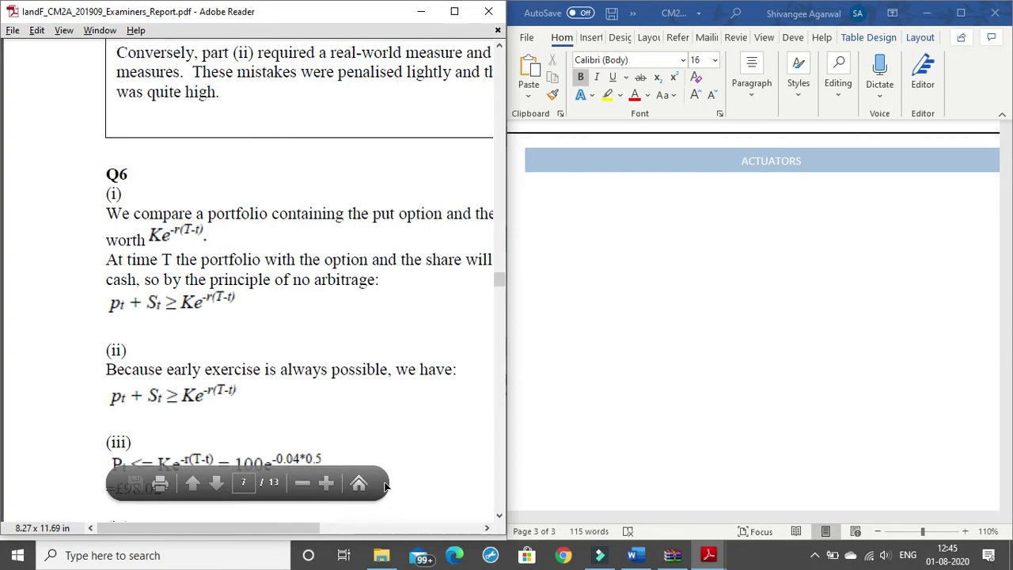
scroll(250, 515, down, 2)
drag(250, 527, 293, 526)
- Start the answer on the blank third page with "6. (i)" and write p with a subscript t on the line below
click(559, 247)
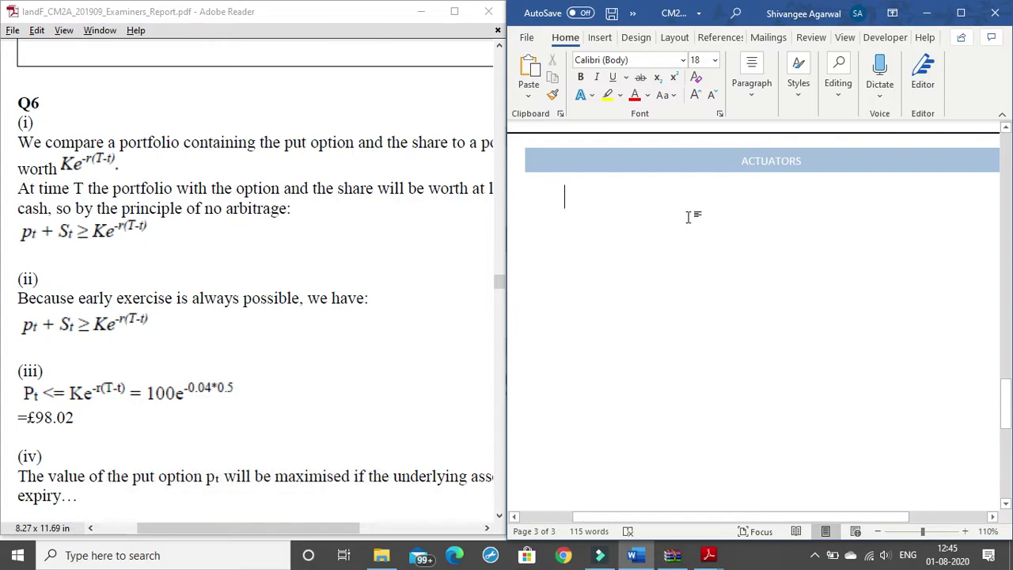
text(6. )
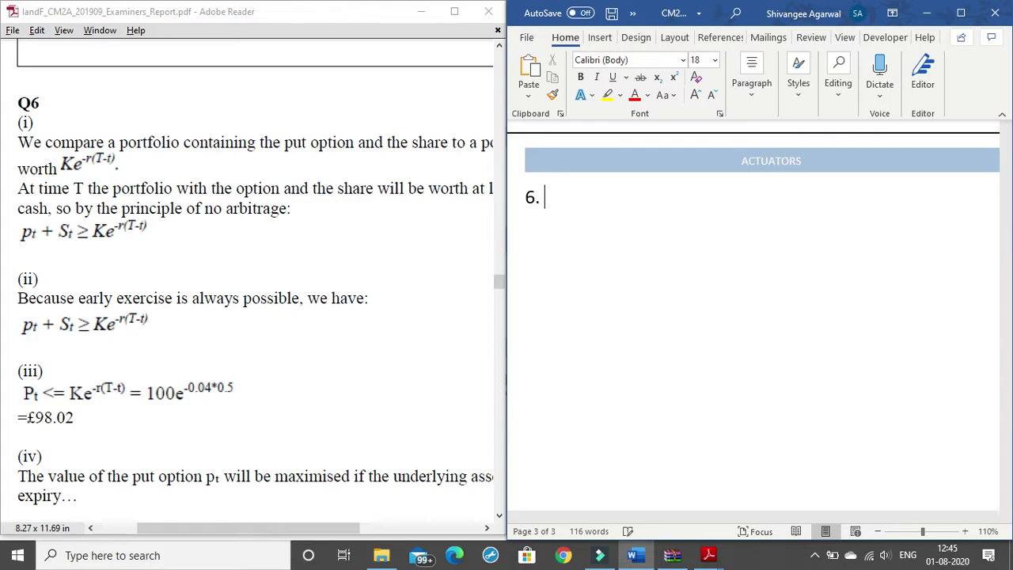
text((i))
key(Return)
text(pt)
key(BackSpace)
key(ctrl+equal)
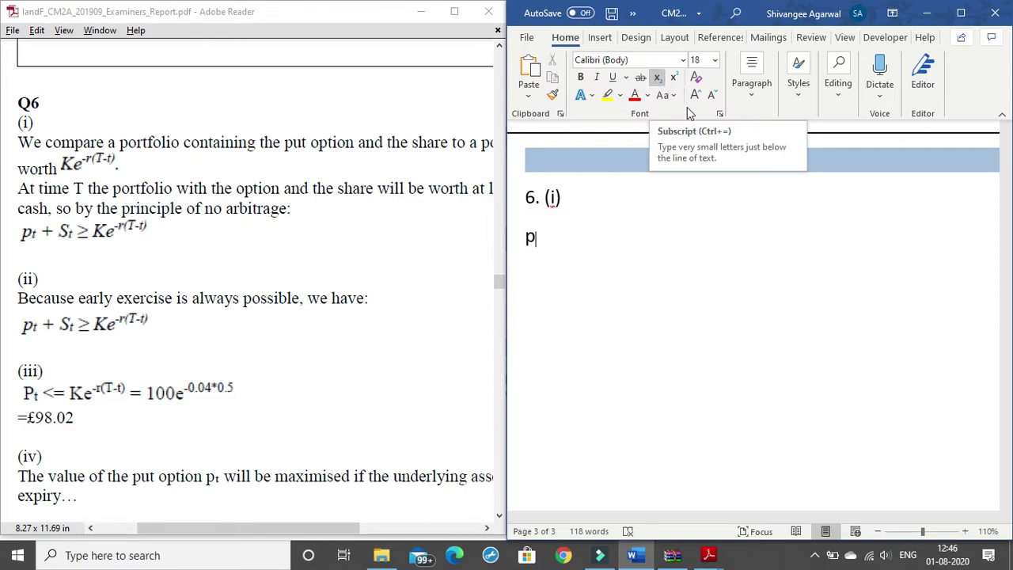
text(t)
key(ctrl+equal)
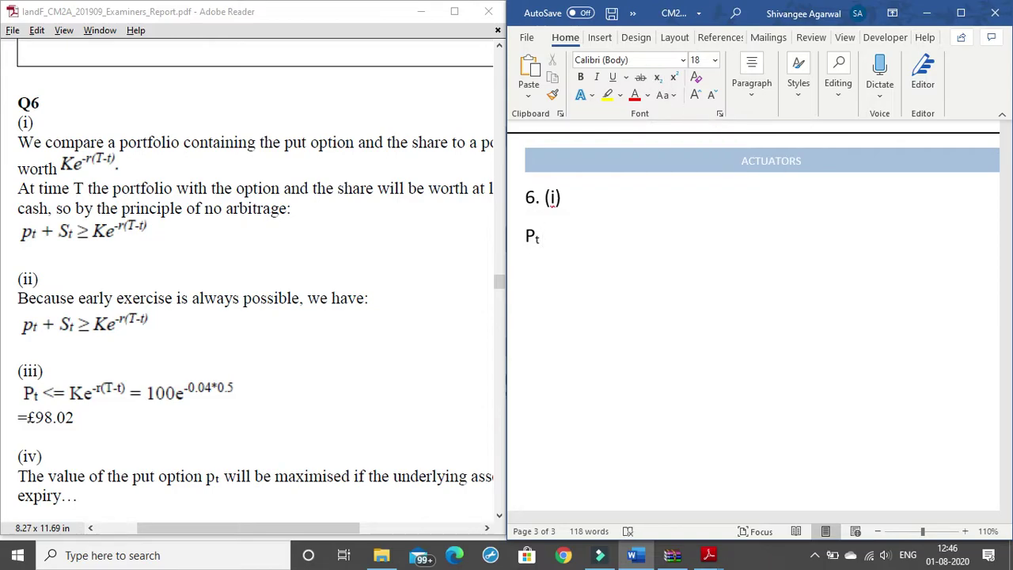
- Indent the expression below "6. (i)" and change its capital P to a lowercase p, keeping the subscript t
key(Left)
key(Left)
key(Left)
key(Right)
key(BackSpace)
key(ctrl+v)
text(P)
key(Right)
key(Home)
key(BackSpace)
text(p)
key(End)
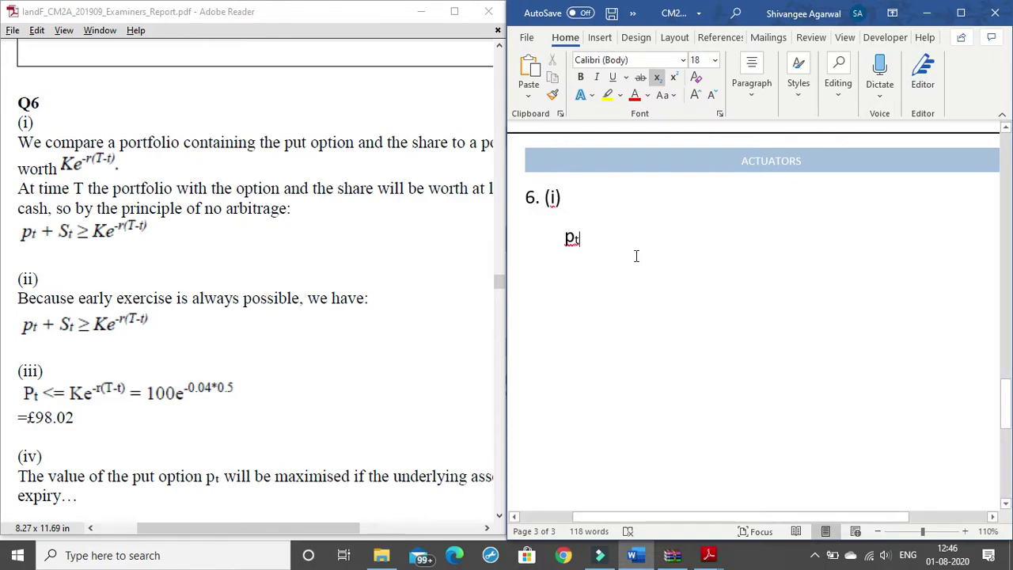
- Continue the expression in normal text with "+ S", a subscript t and an equals sign
key(ctrl+equal)
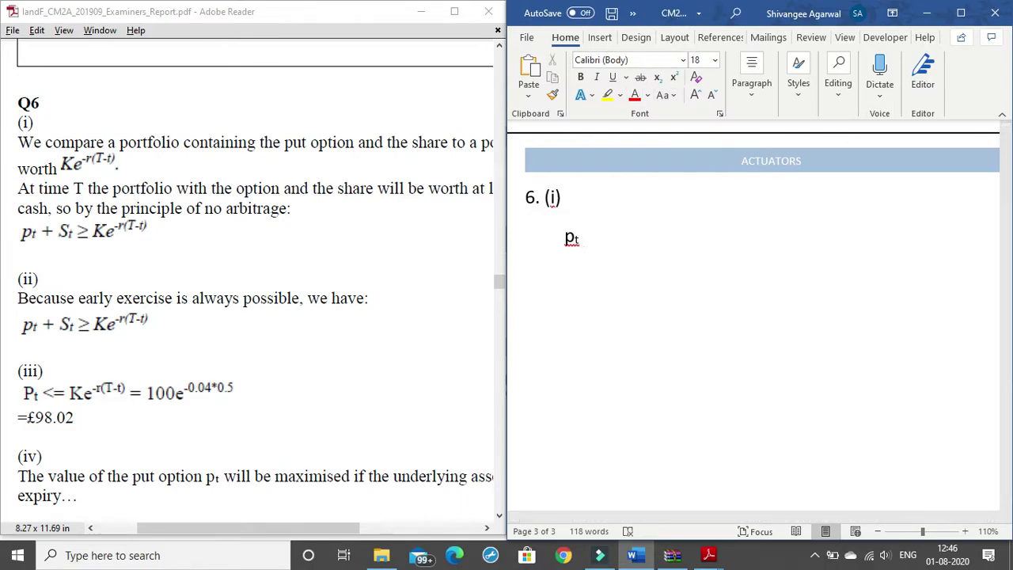
text(+n)
key(BackSpace)
text(S)
key(ctrl+equal)
text(t)
key(ctrl+equal)
text(=)
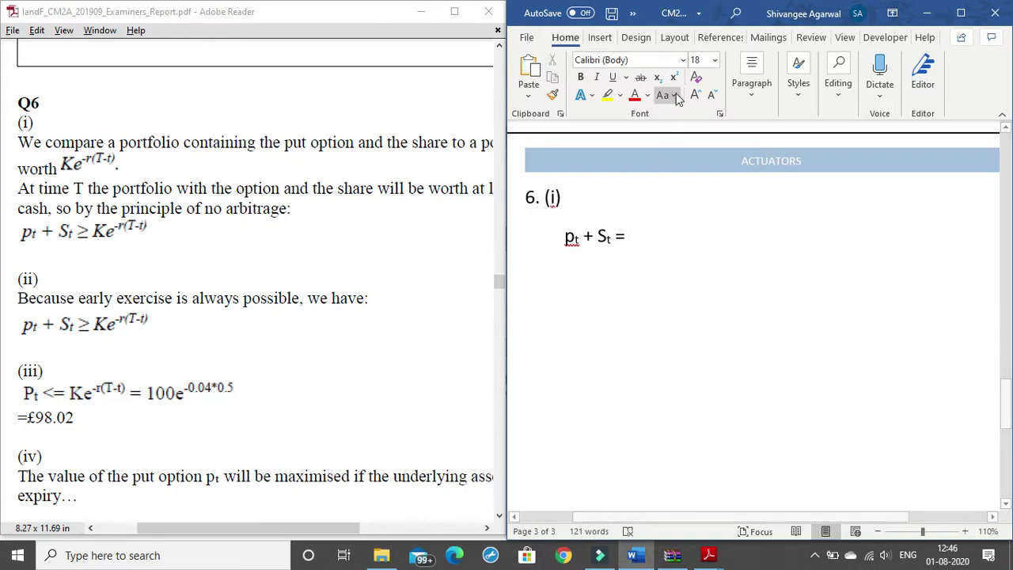
click(658, 77)
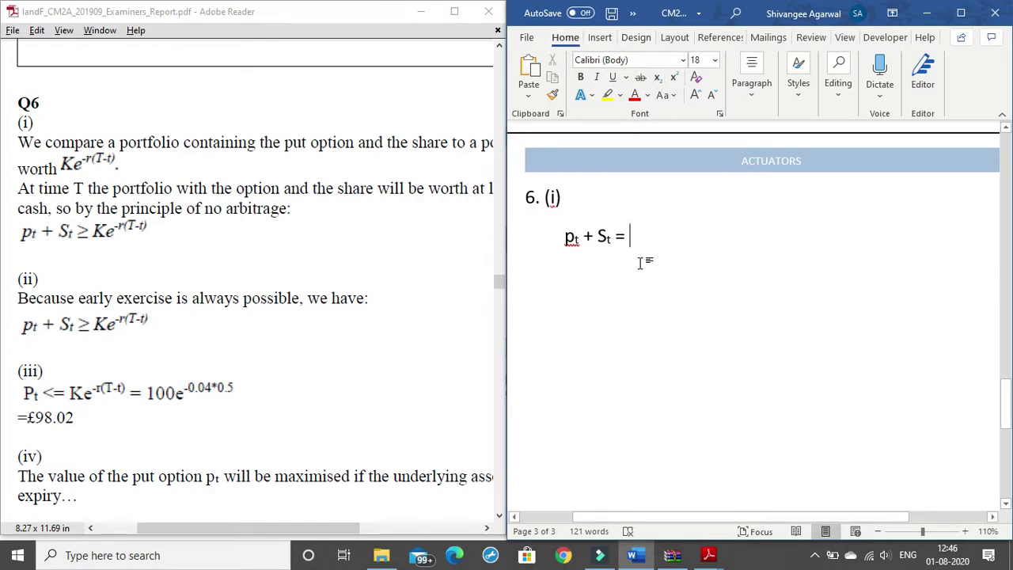
- Replace the equals sign after S with subscript t by ">= K*e", leaving out the ^ symbol
key(BackSpace)
key(BackSpace)
text(>= K*e)
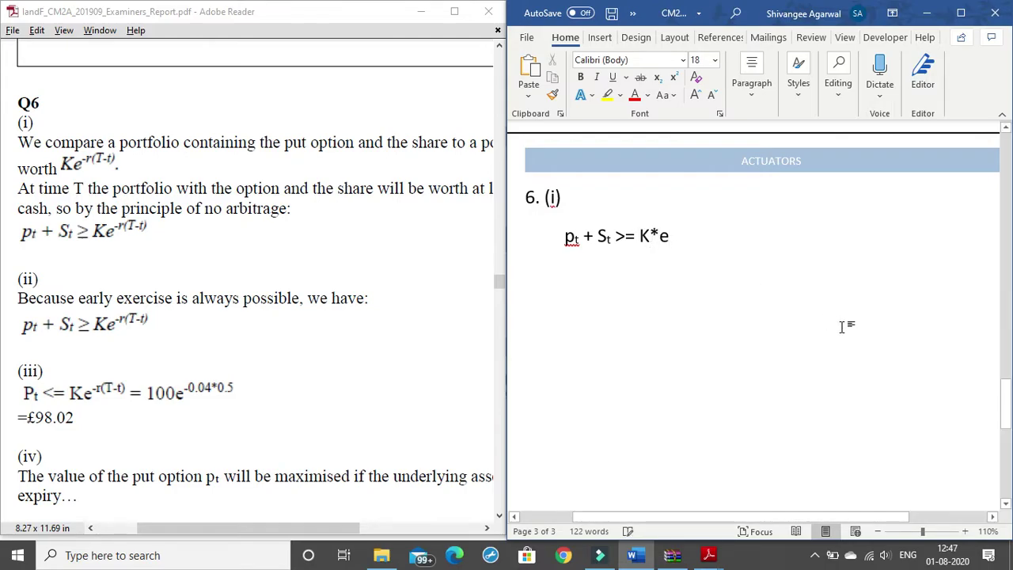
text(^)
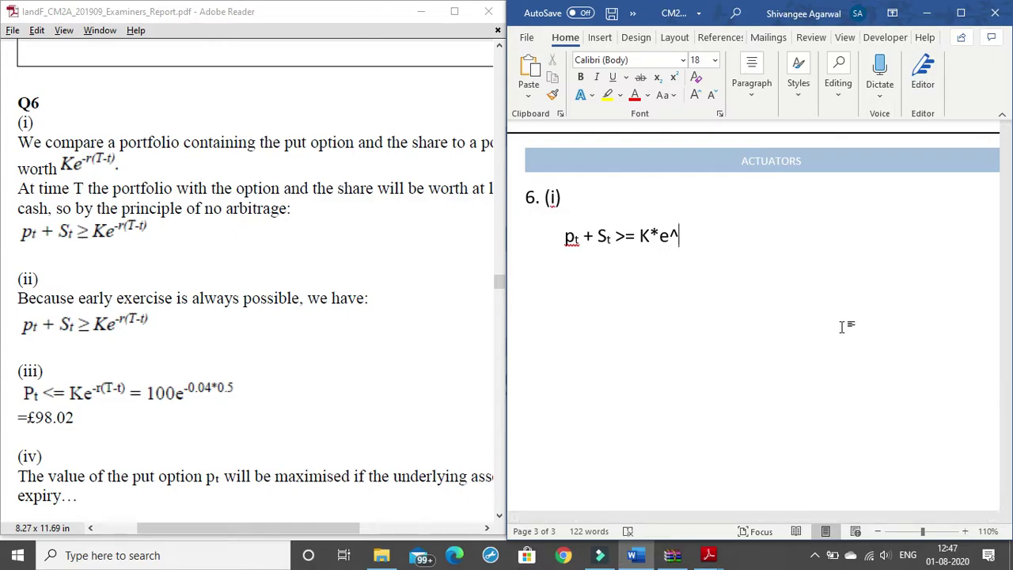
key(BackSpace)
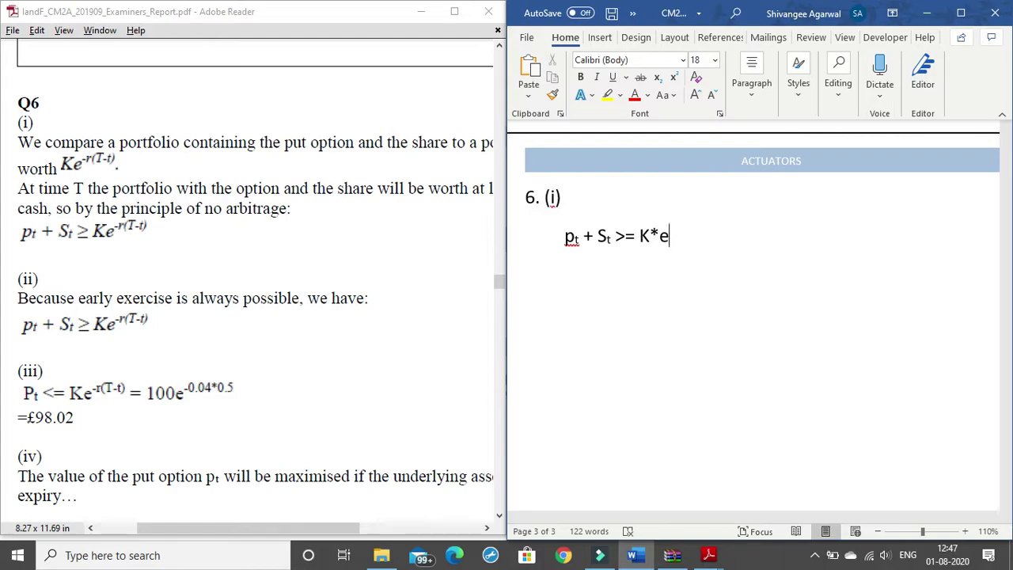
- Add "-r(T-t)" as a superscript exponent on the e and return to normal text
click(675, 78)
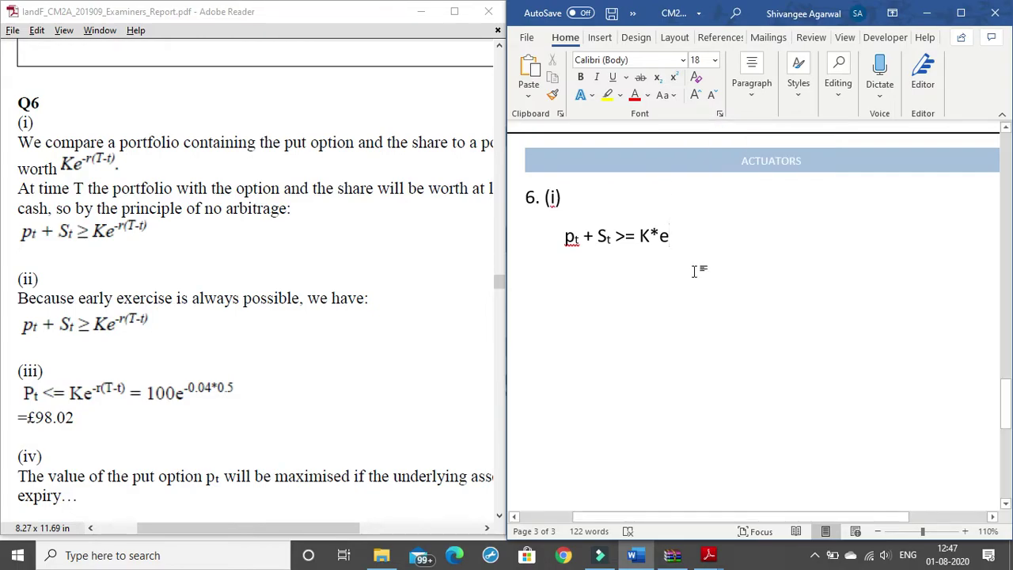
key(ctrl+shift+plus)
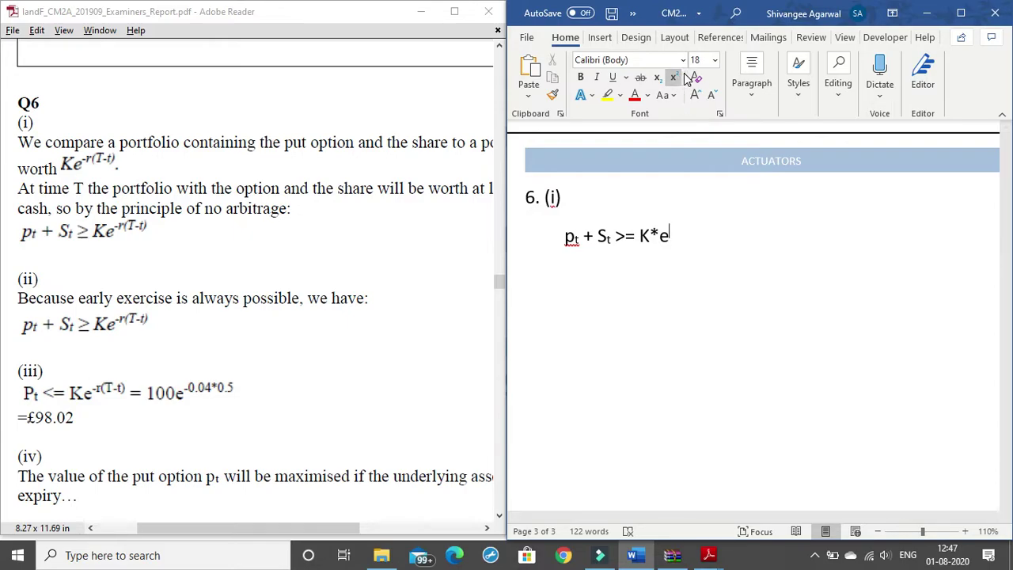
text(-r(T-t))
key(ctrl+shift+equal)
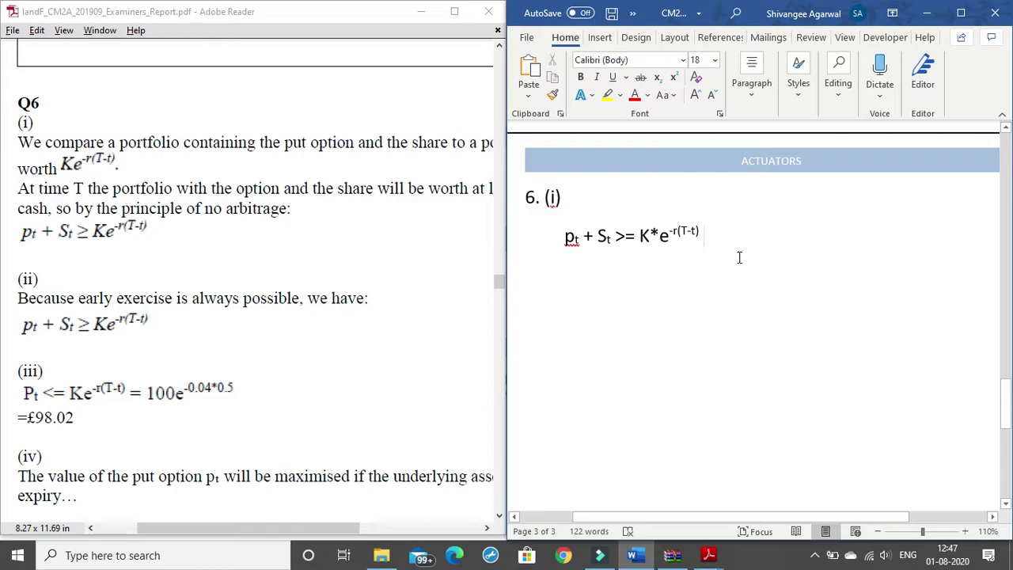
- Write the same exponential in plain notation beside the formula as "e^(-r*(T-t))", with a multiplication sign after r
text(e^(-r()
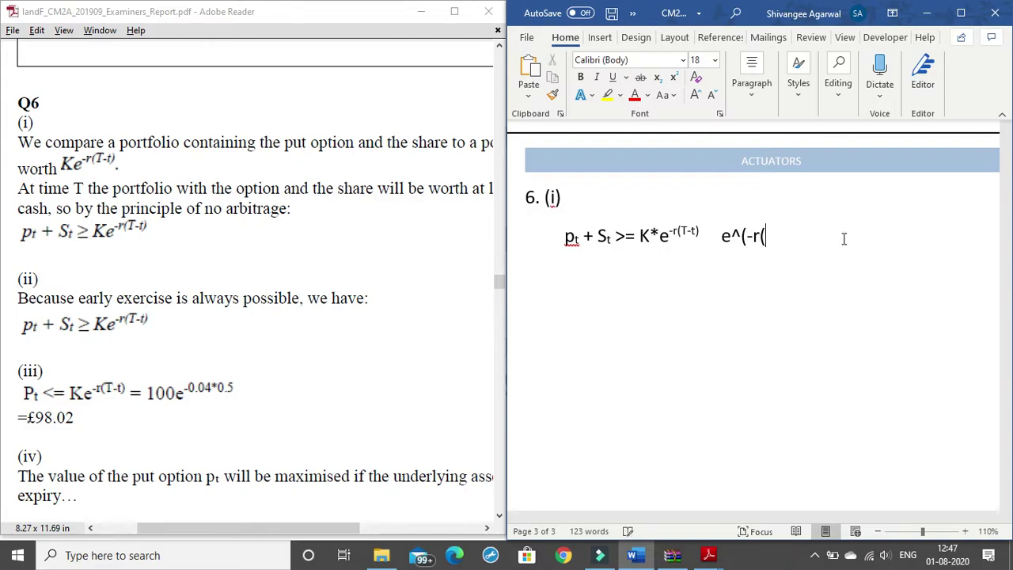
text(T-t)))
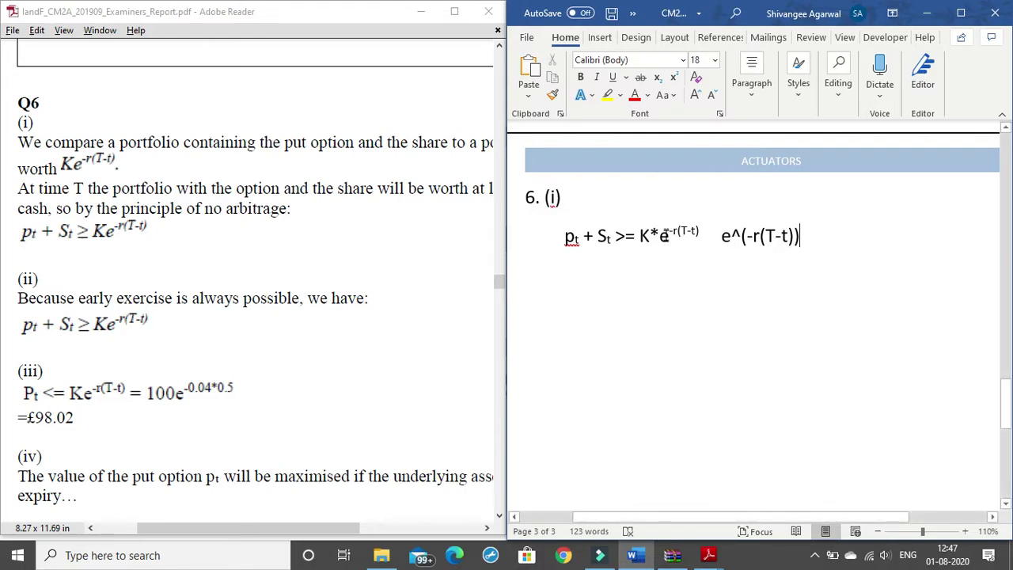
drag(719, 236, 821, 237)
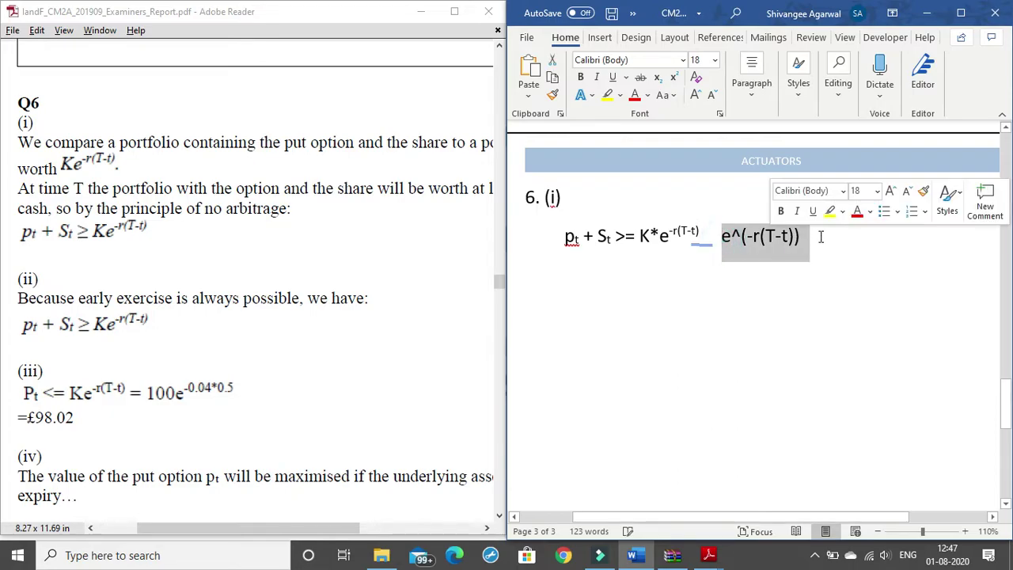
click(821, 237)
key(ctrl+equal)
click(760, 243)
text(*)
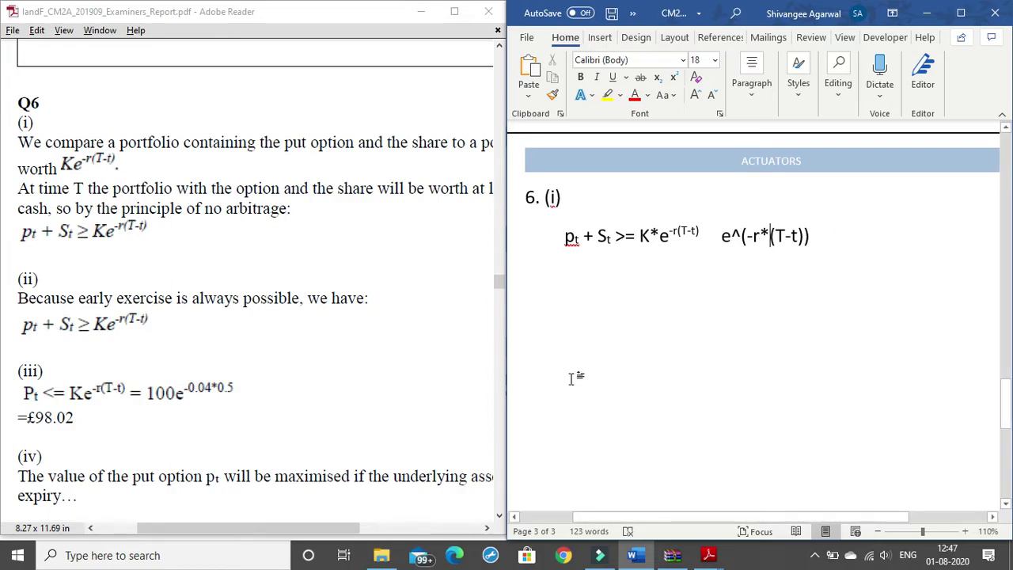
- Look through the rest of the Q6 solution in the Examiners' Report and on to the Q7 solution
scroll(165, 282, down, 3)
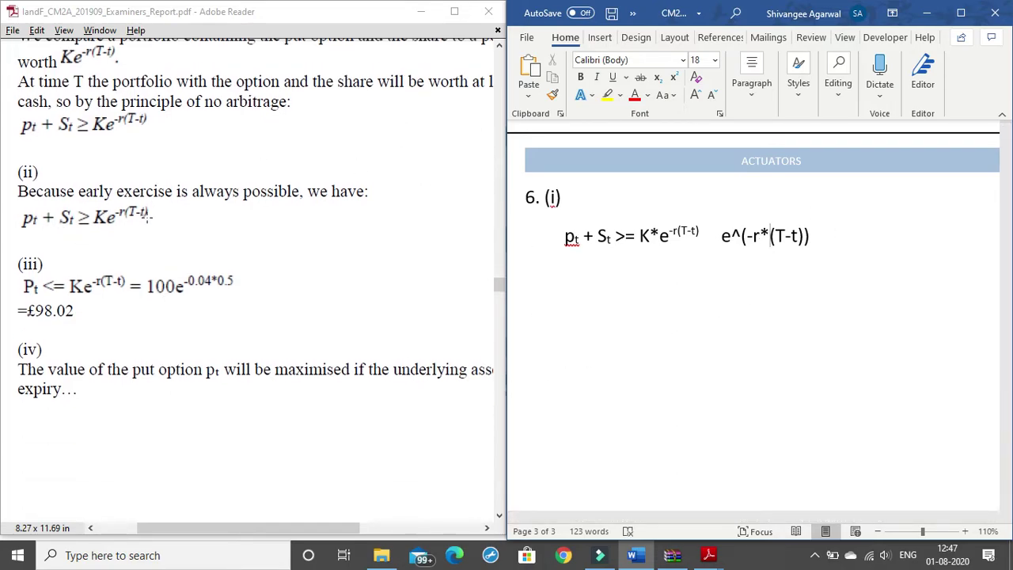
scroll(151, 270, down, 1)
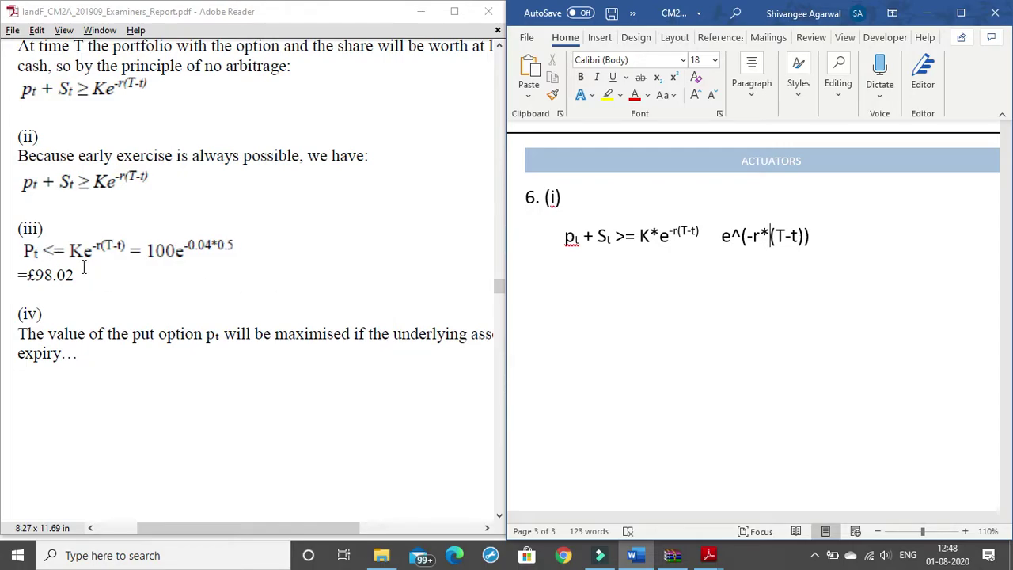
scroll(289, 228, down, 3)
scroll(289, 228, down, 20)
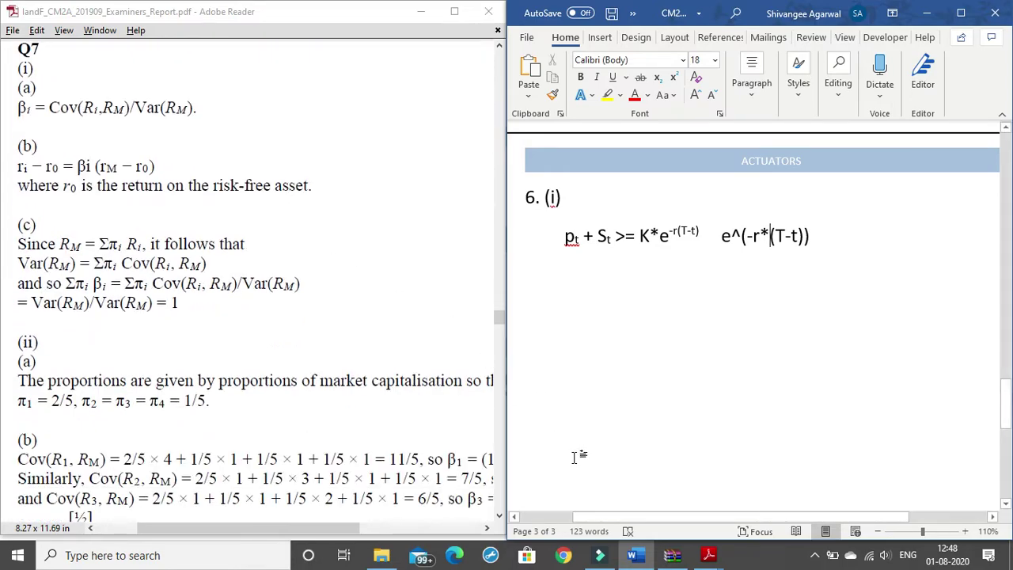
- Switch to CM2.pdf and read the guidance on typing powers in Question 6 and on adapting Question 7
mouse_move(705, 558)
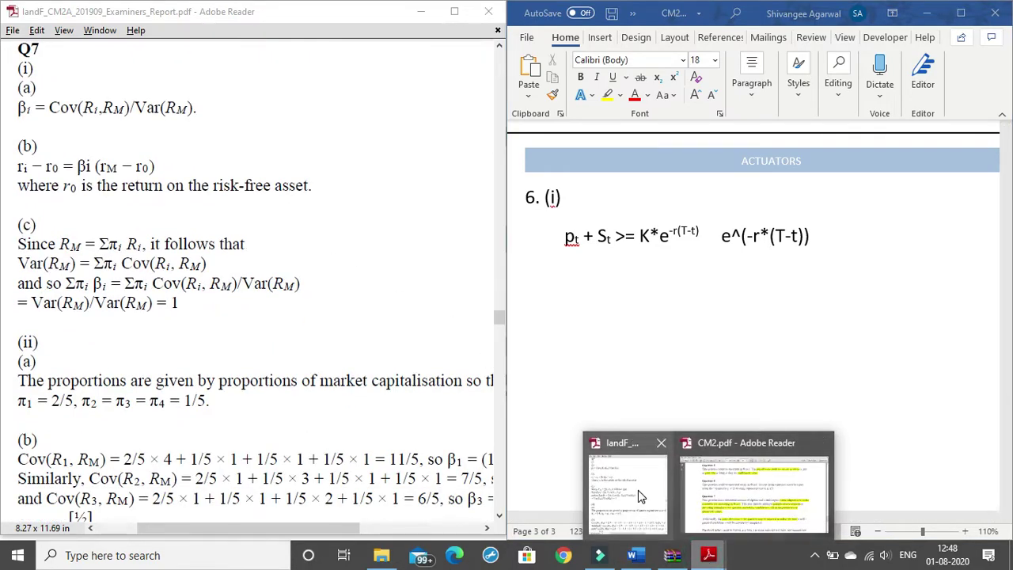
click(723, 492)
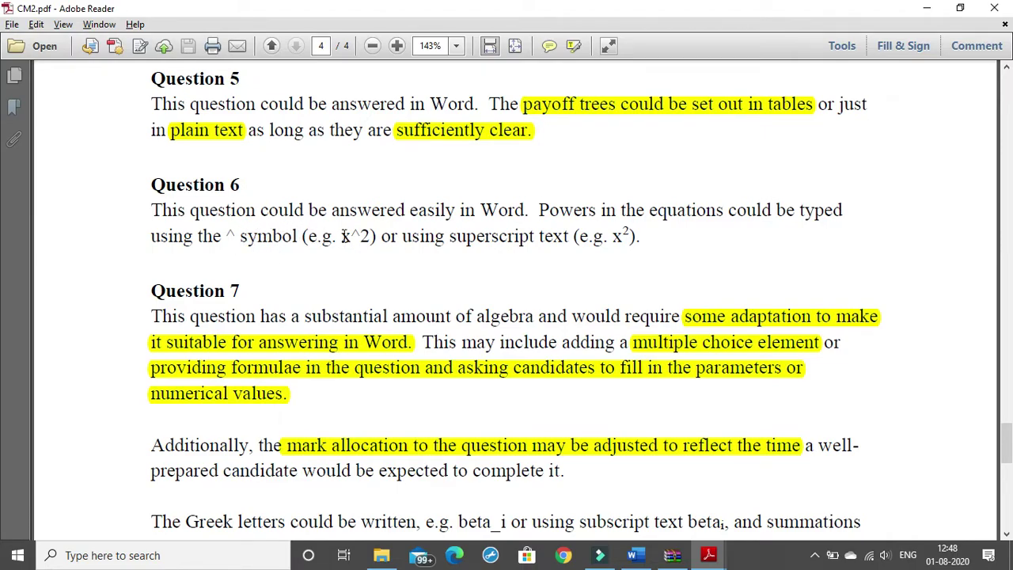
scroll(401, 243, down, 3)
scroll(404, 242, down, 2)
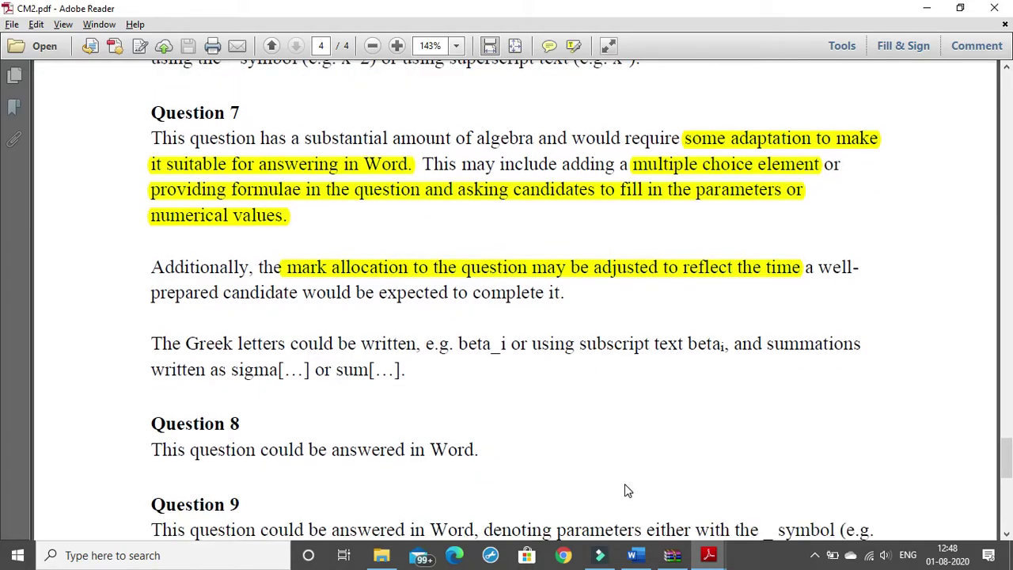
- Check the Q7 formulas in the Examiners' Report, and minimise it to return to the Question 7 guidance
click(708, 554)
click(640, 510)
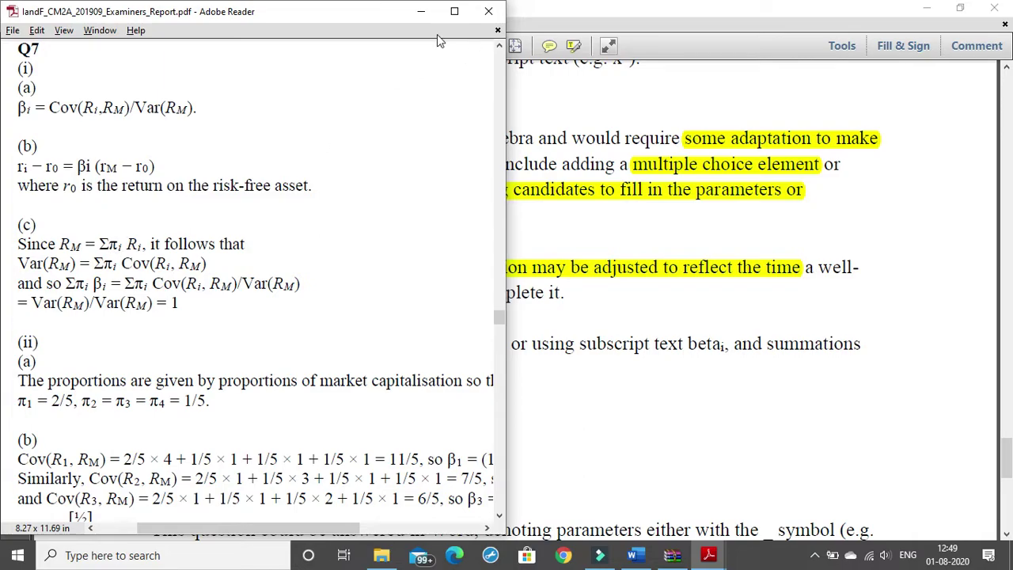
click(421, 13)
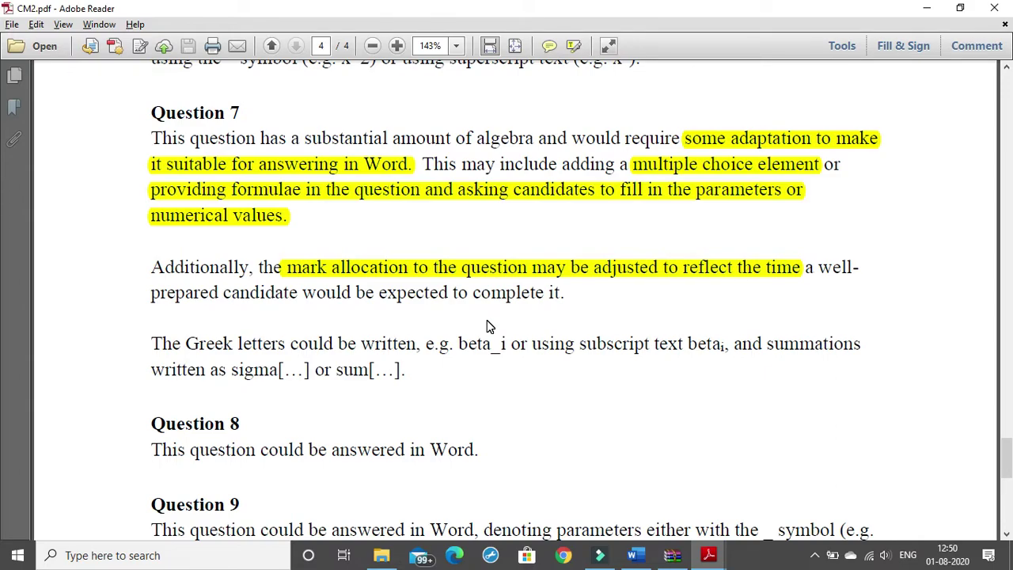
- Reopen the Examiners' Report and locate the total marks for Q7 below the expected return table
click(708, 555)
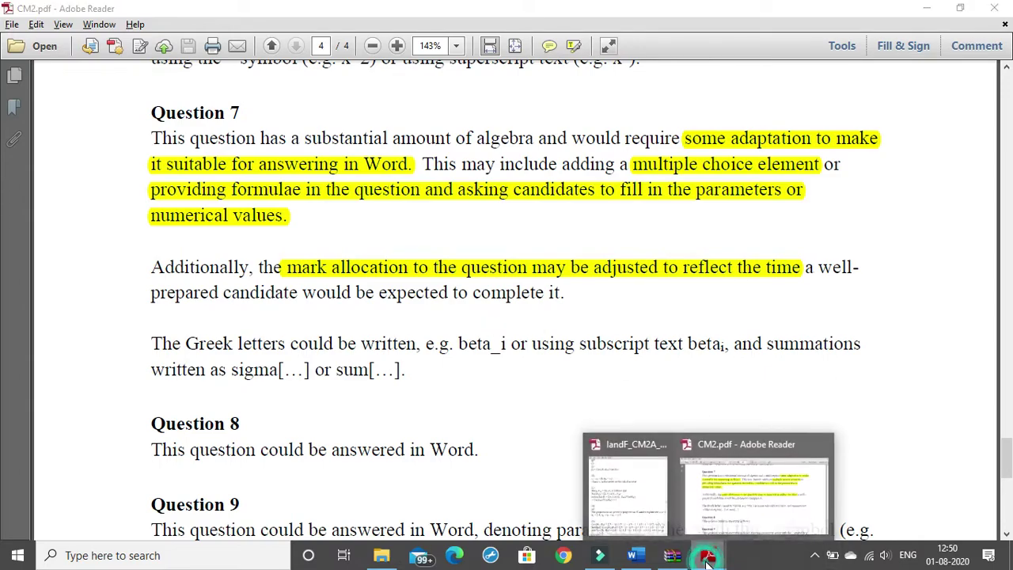
click(620, 510)
drag(306, 535, 373, 507)
scroll(373, 507, down, 5)
drag(364, 528, 267, 518)
scroll(391, 356, down, 6)
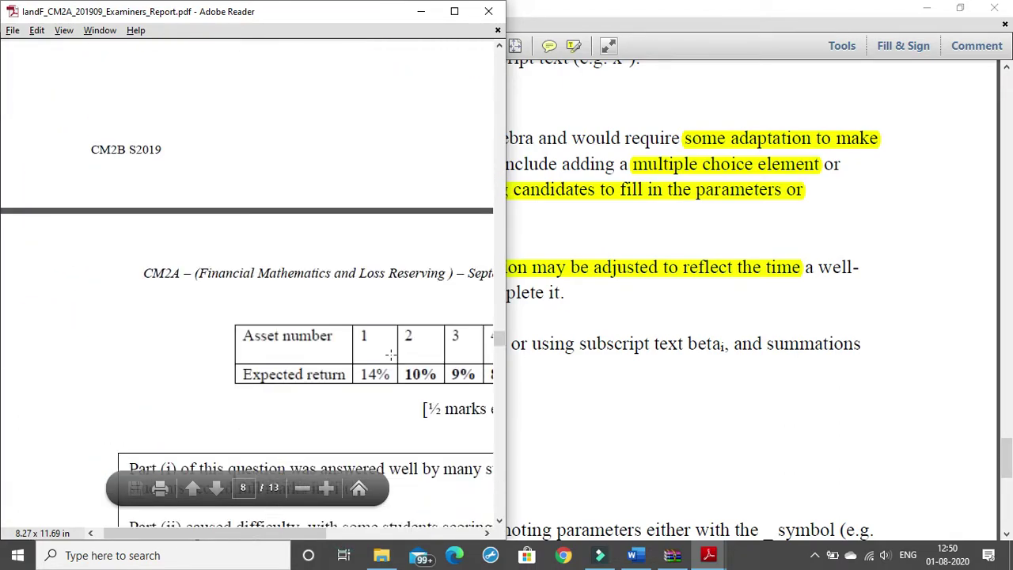
scroll(391, 355, down, 4)
drag(295, 535, 448, 535)
drag(393, 217, 452, 214)
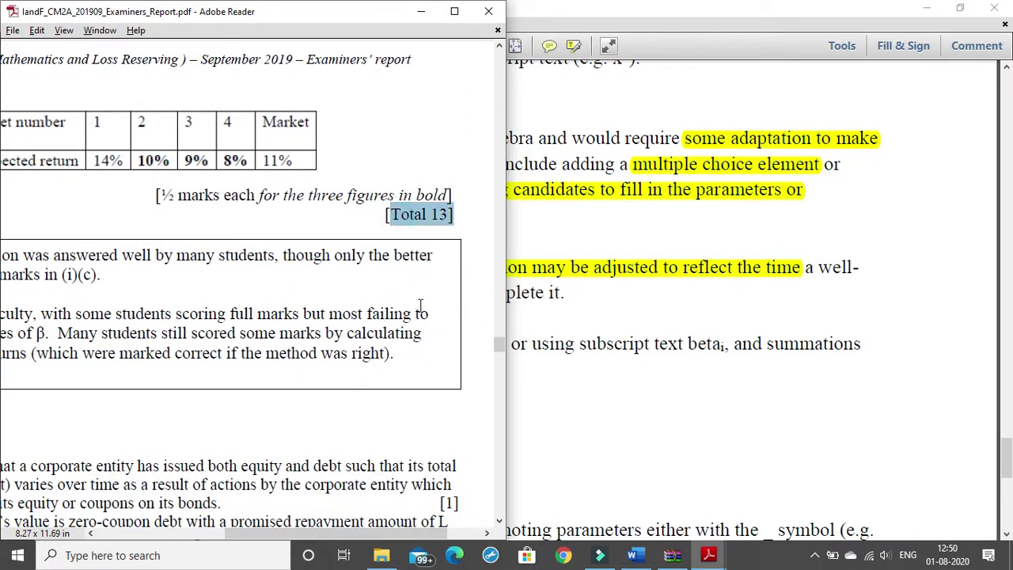
click(325, 333)
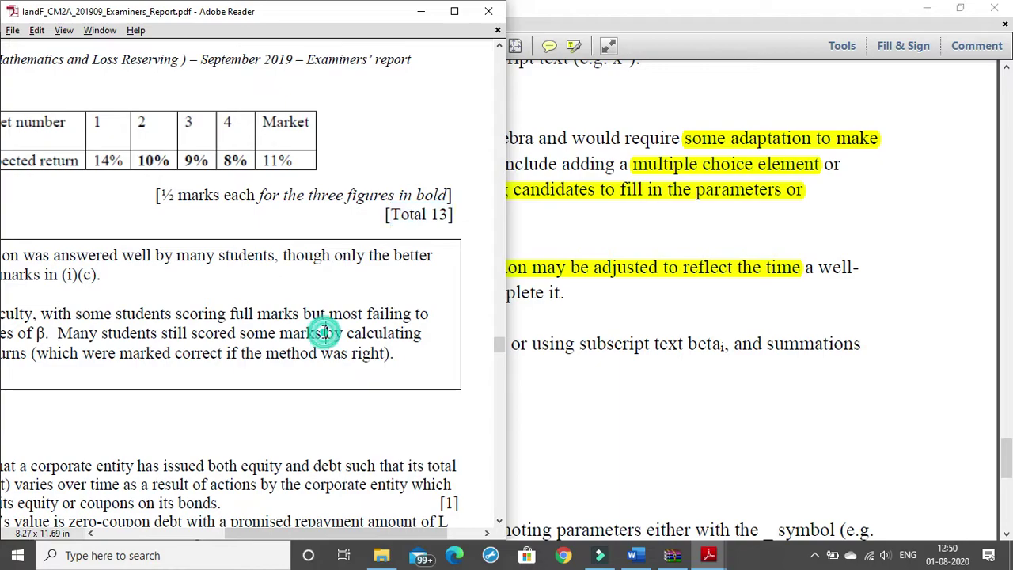
- Maximise the Examiners' Report and review the full Q7 solution with the marks given for each part
drag(302, 536, 203, 556)
scroll(343, 398, down, 4)
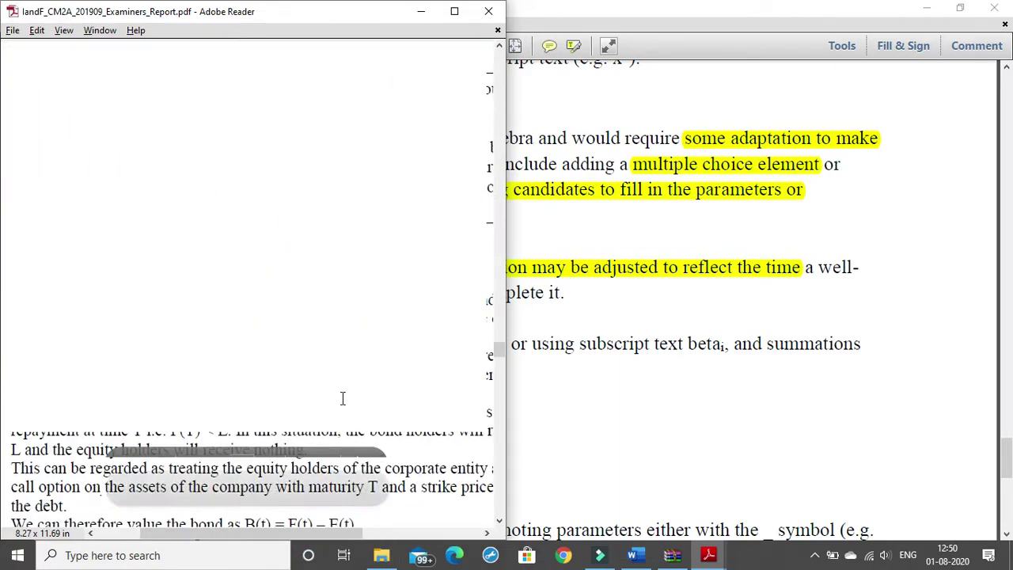
scroll(357, 402, up, 2)
drag(304, 538, 389, 538)
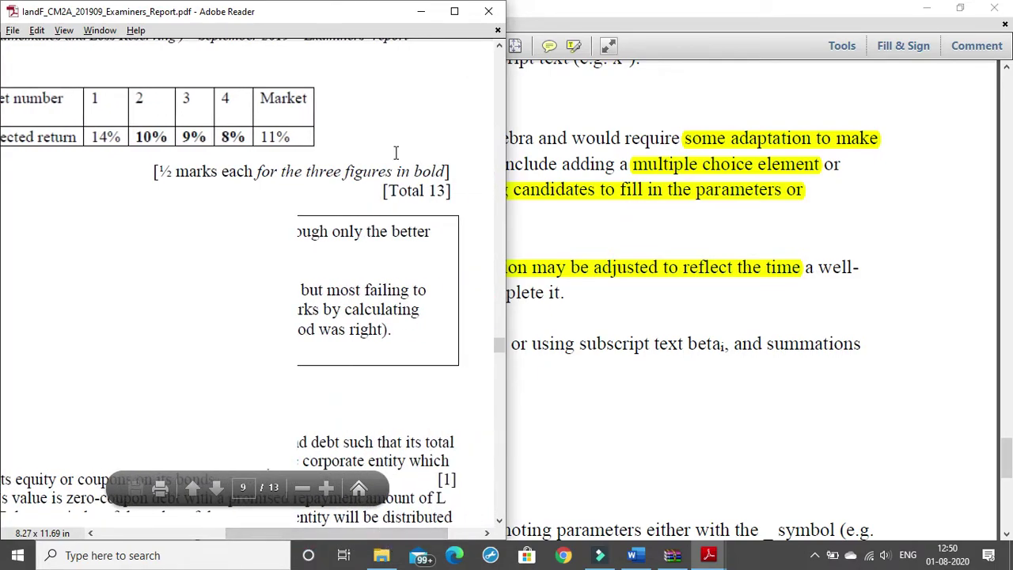
click(455, 11)
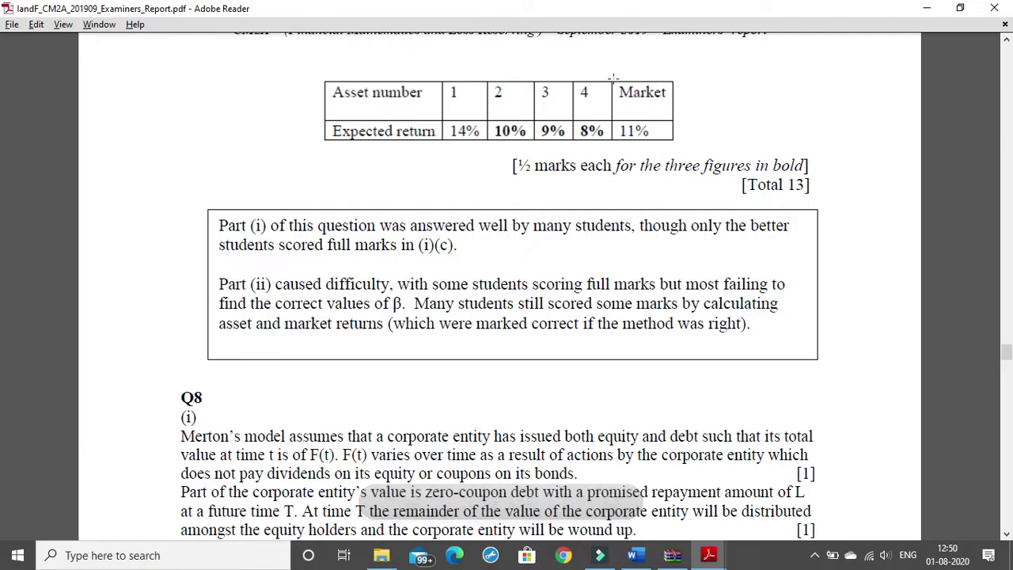
scroll(773, 199, up, 10)
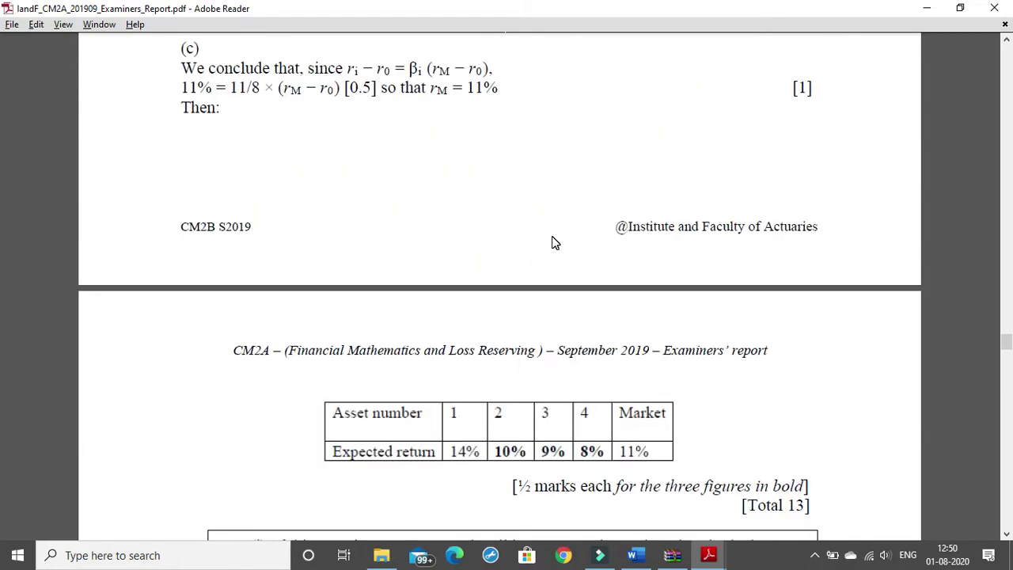
scroll(568, 249, down, 8)
scroll(693, 292, down, 1)
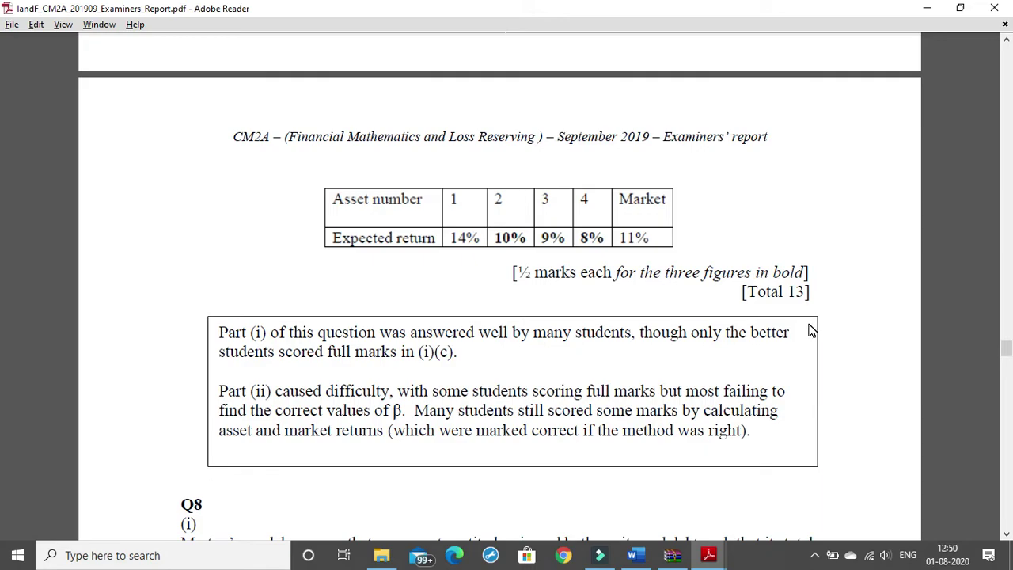
scroll(748, 330, up, 12)
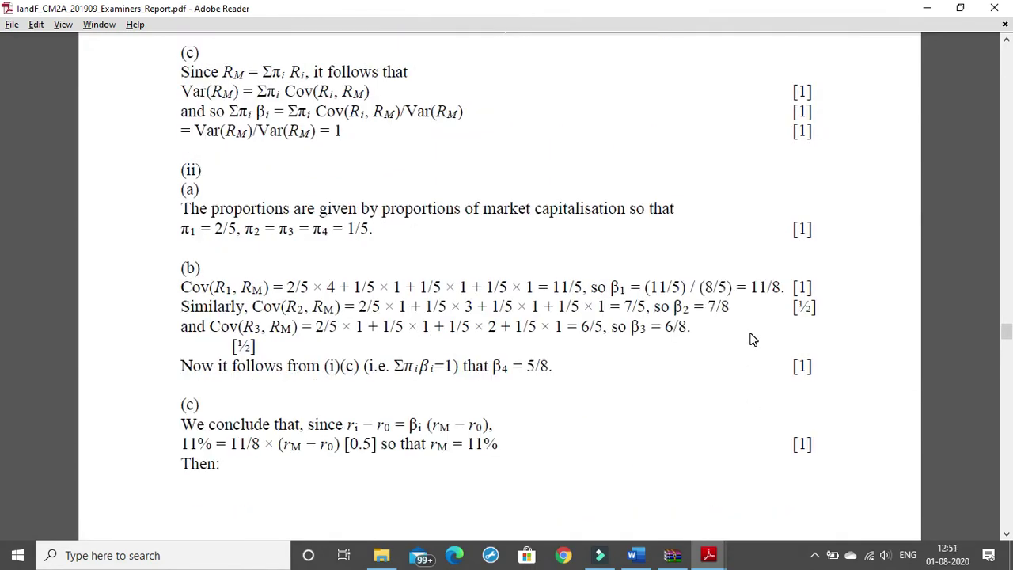
scroll(752, 339, up, 3)
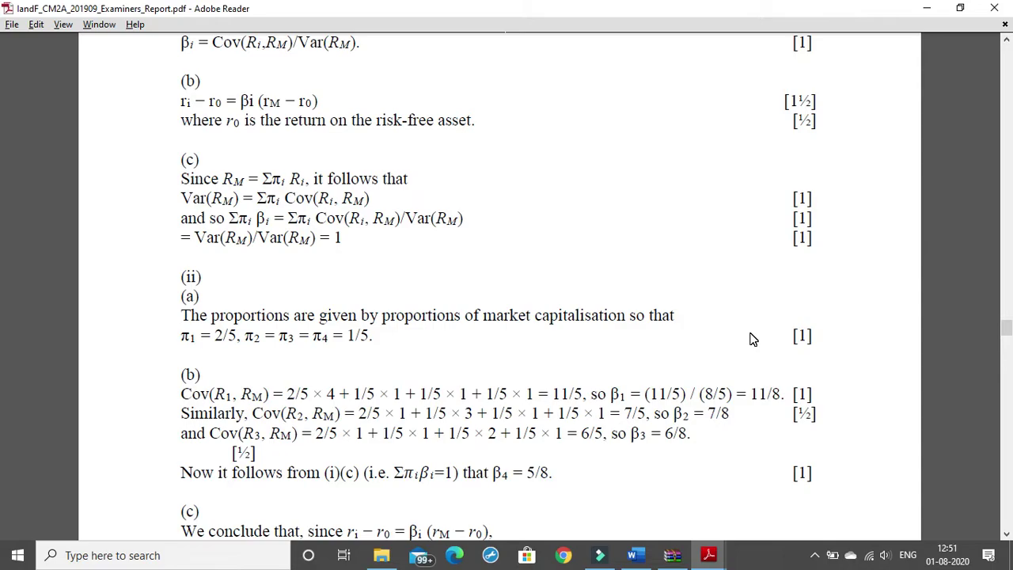
scroll(752, 339, up, 2)
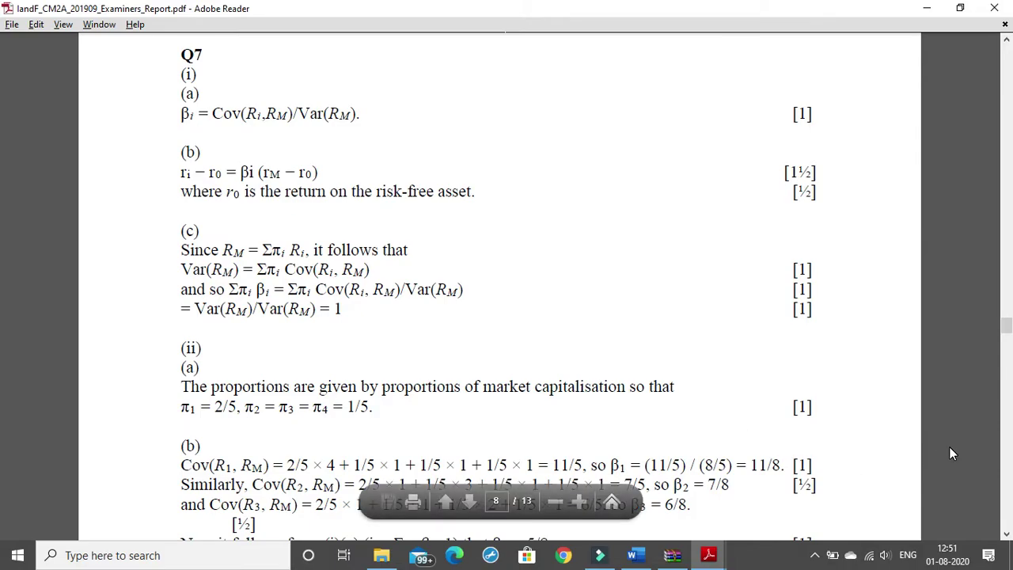
- Snap the Examiners' Report back to half the screen, and minimise it to reread the Question 7 guidance in CM2.pdf
click(960, 8)
click(766, 13)
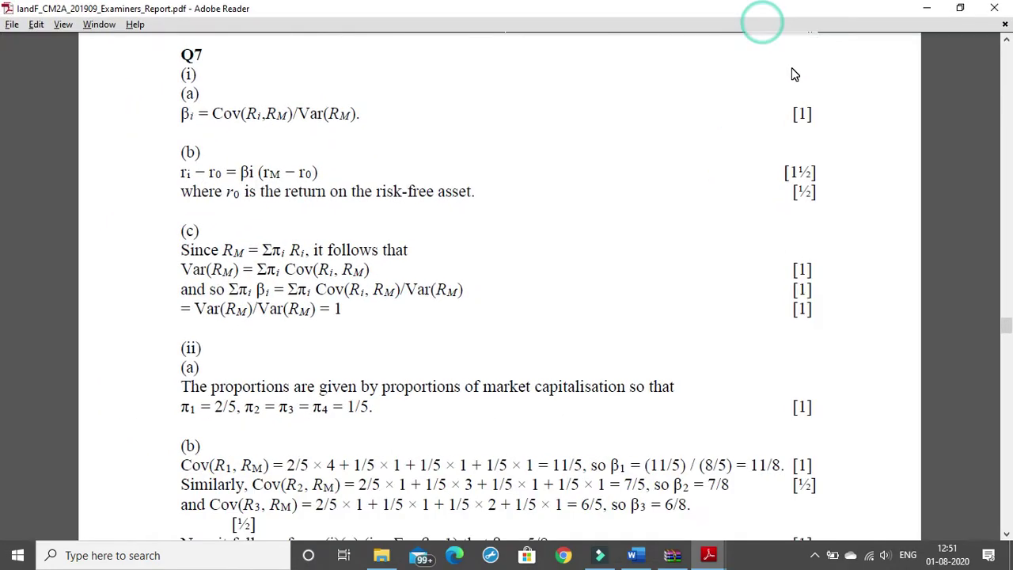
key(super+Left)
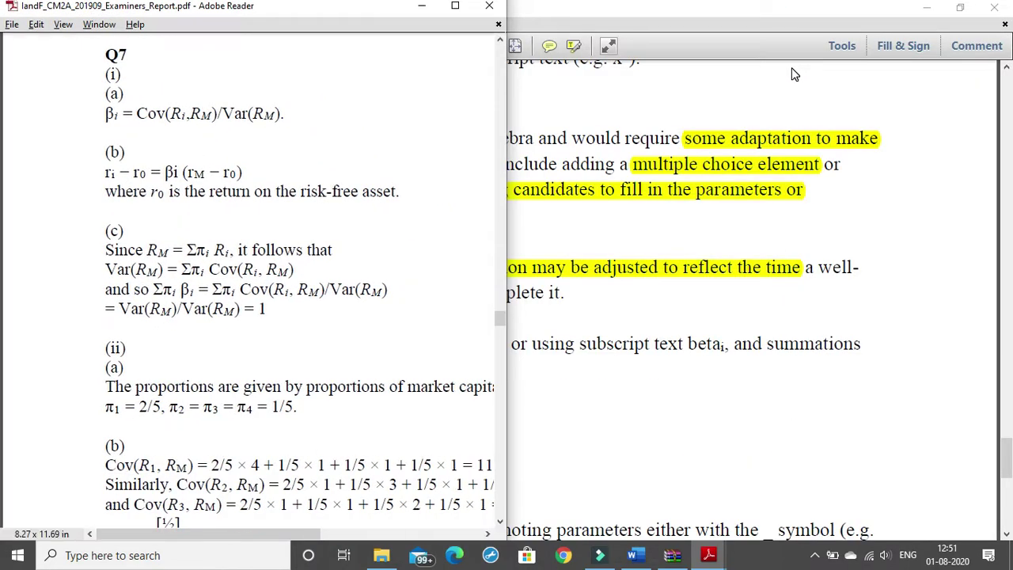
click(422, 6)
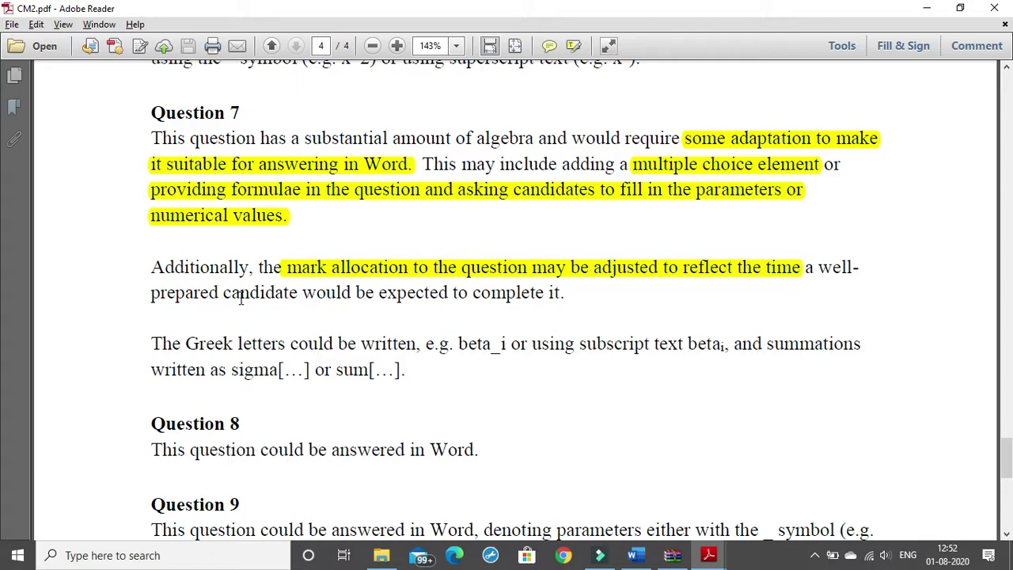
- Read the guidance on Greek letters, summations and Questions 8 to 10, and bring the Examiners' Report back up
scroll(241, 297, down, 3)
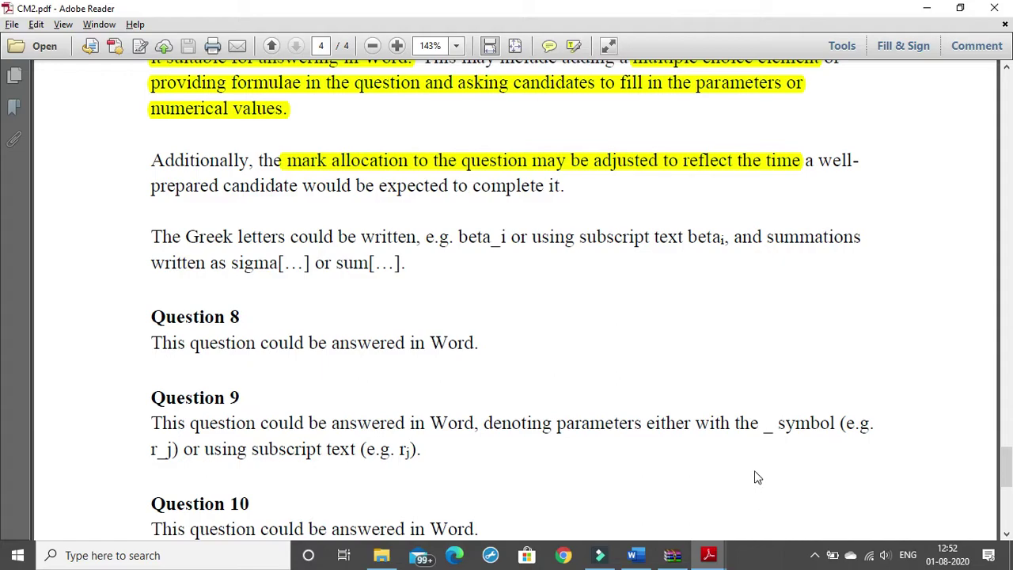
mouse_move(709, 555)
click(654, 528)
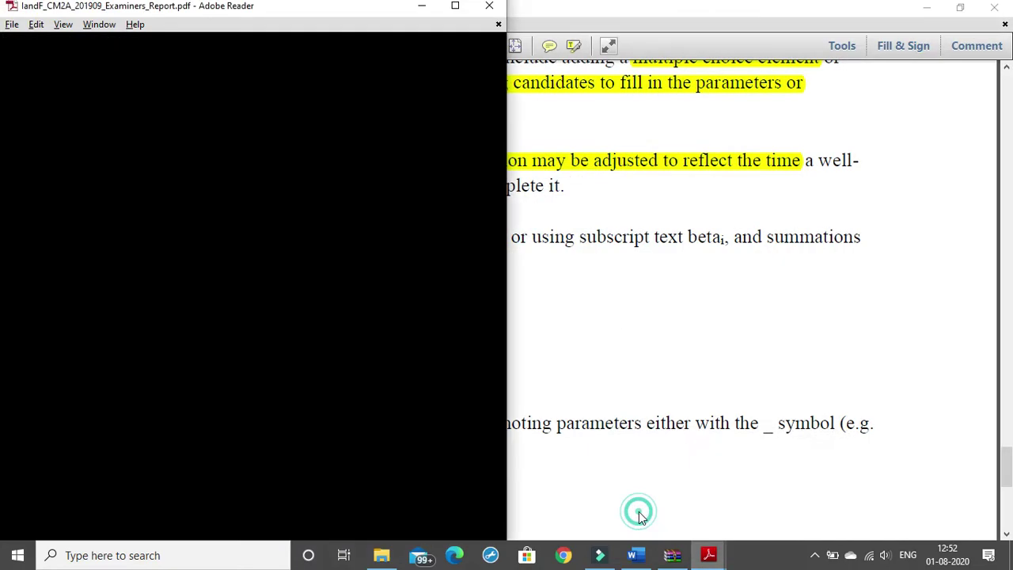
- Examine the summation expression for beta in part (c) of the Q7 solution, and minimise the Examiners' Report to return to the CM2.pdf guidance
scroll(240, 183, down, 1)
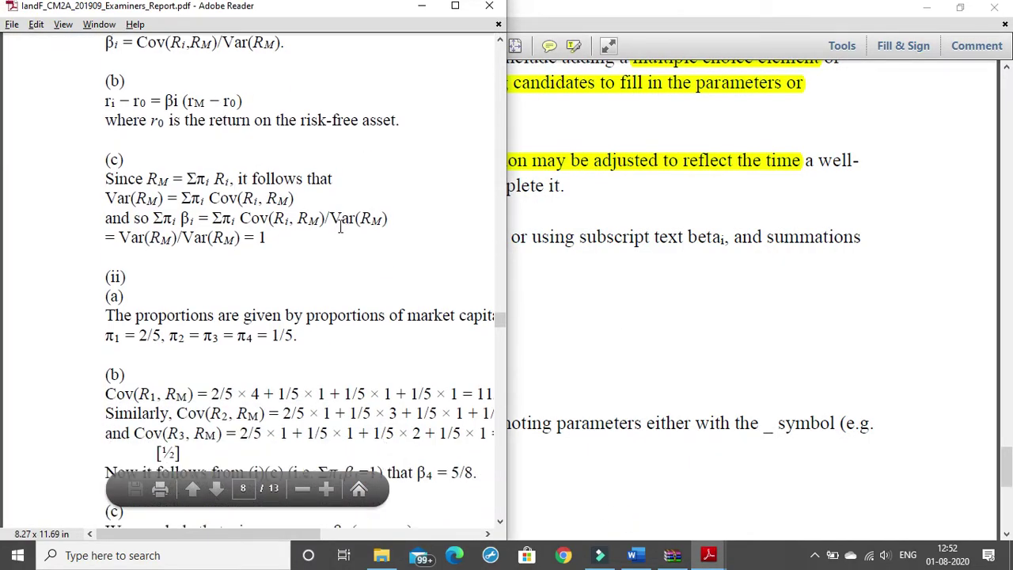
drag(211, 219, 235, 218)
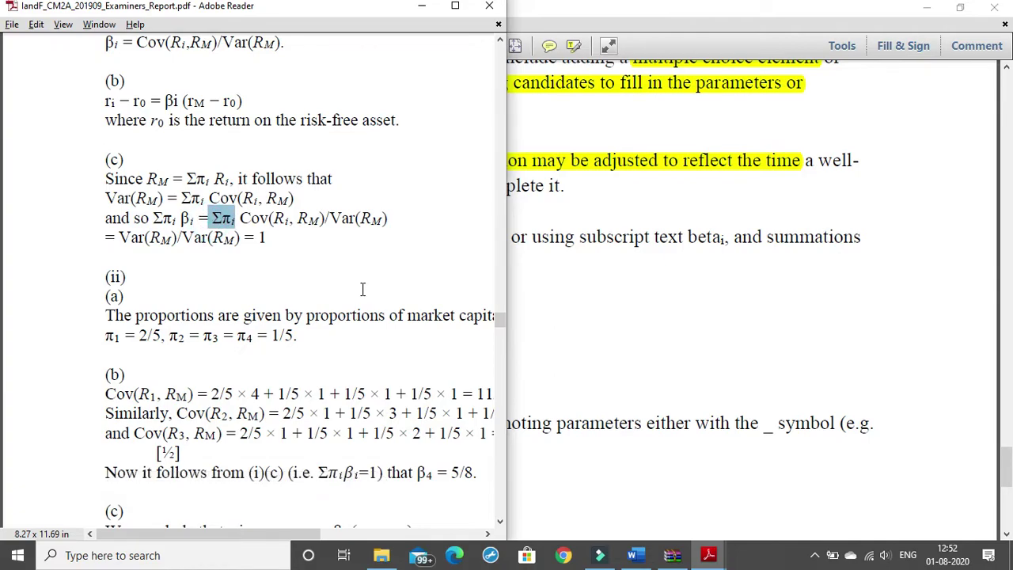
click(223, 225)
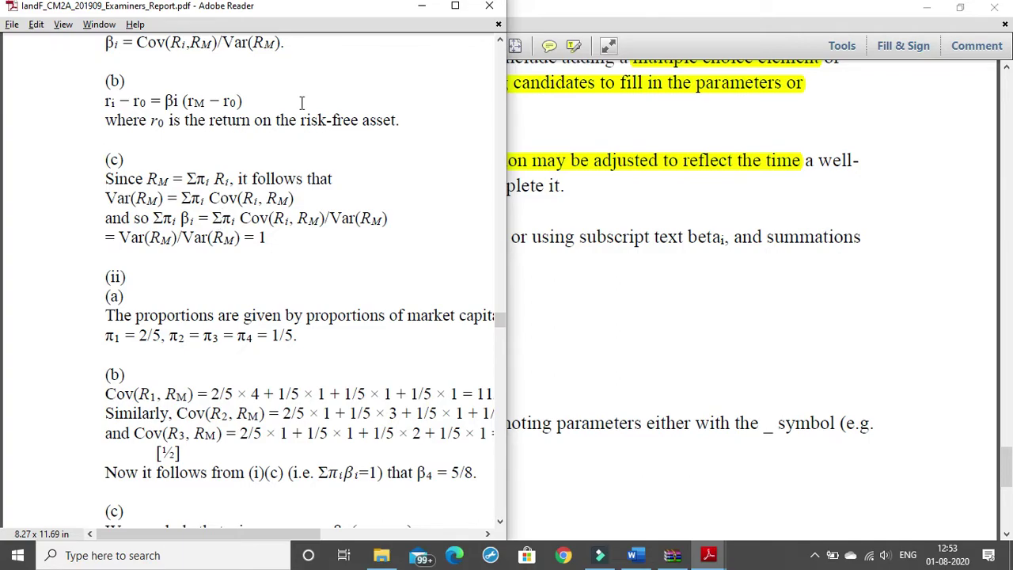
drag(213, 220, 408, 220)
drag(212, 220, 380, 220)
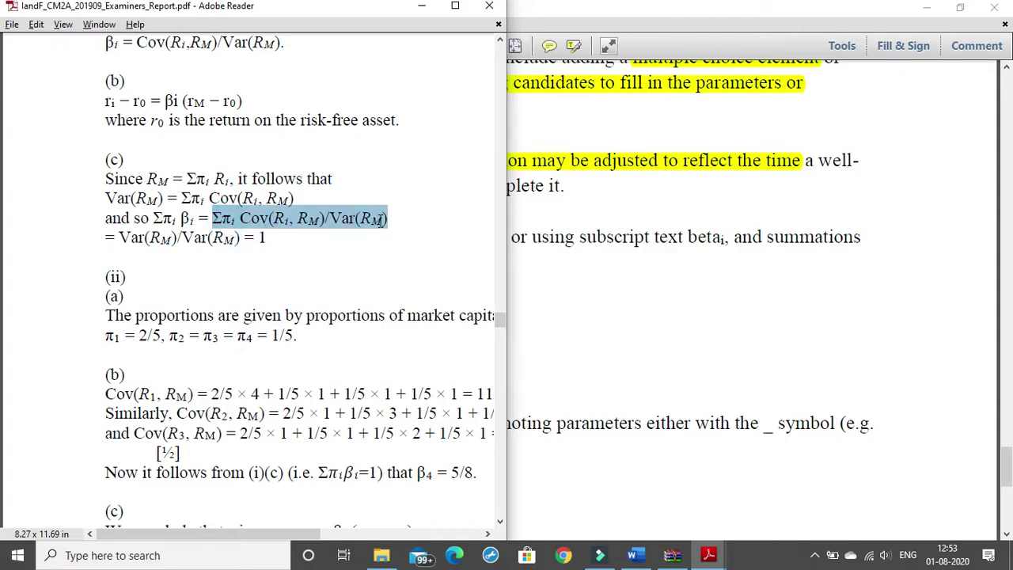
click(240, 219)
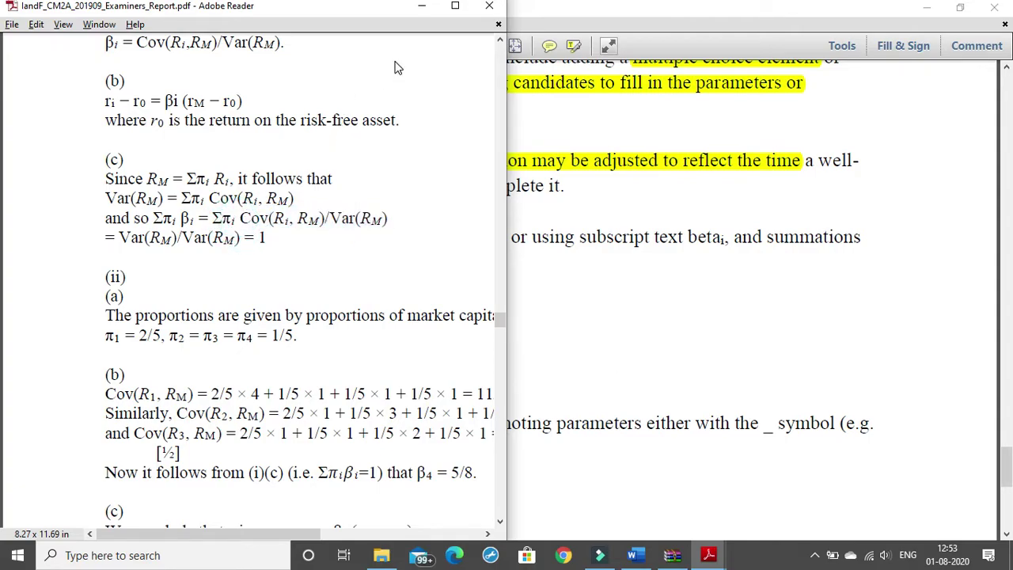
click(422, 7)
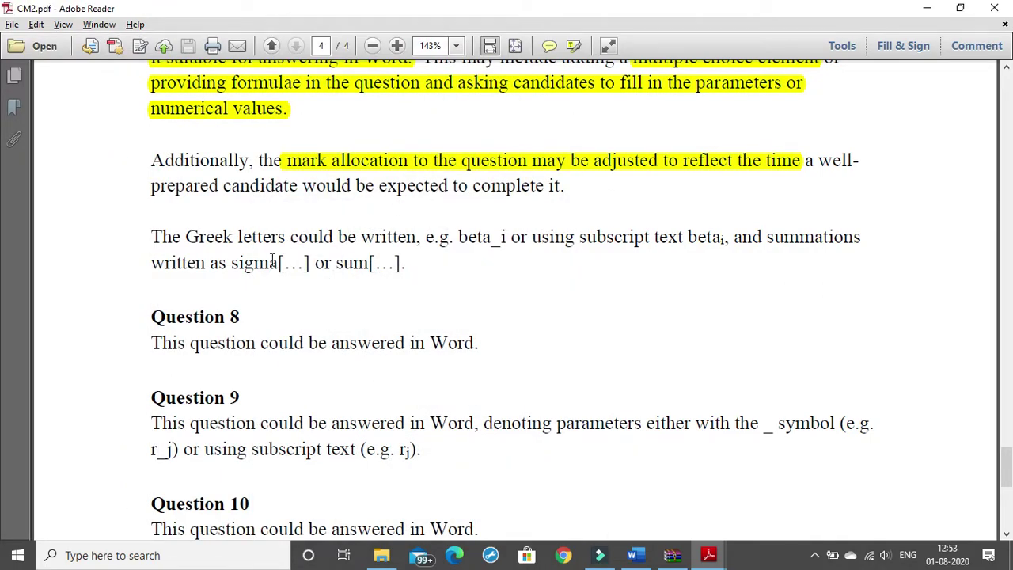
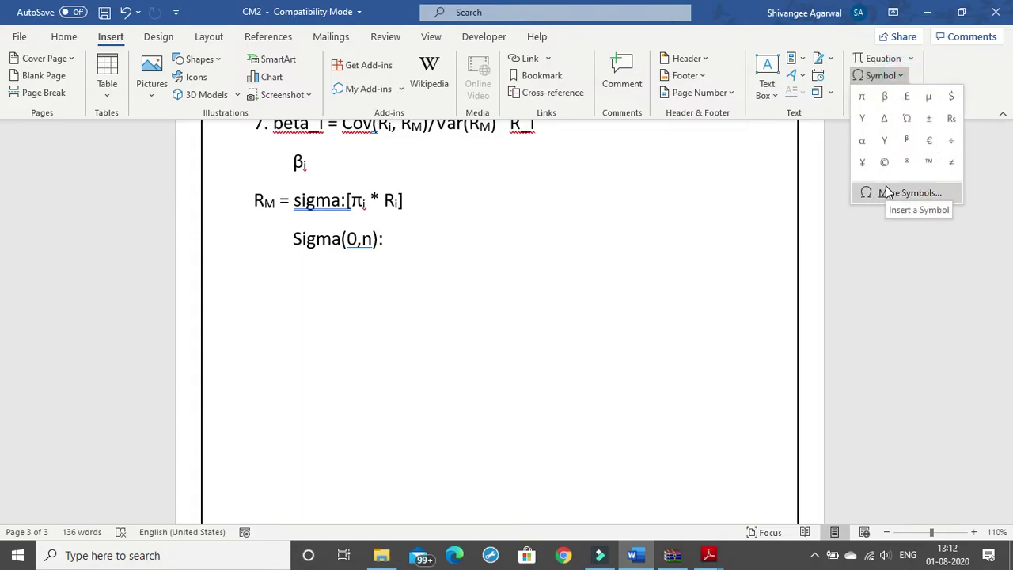
- Set the font to Symbol on the empty line below Sigma(0,n): and enter π β α γ ρ σ ϖ
click(405, 250)
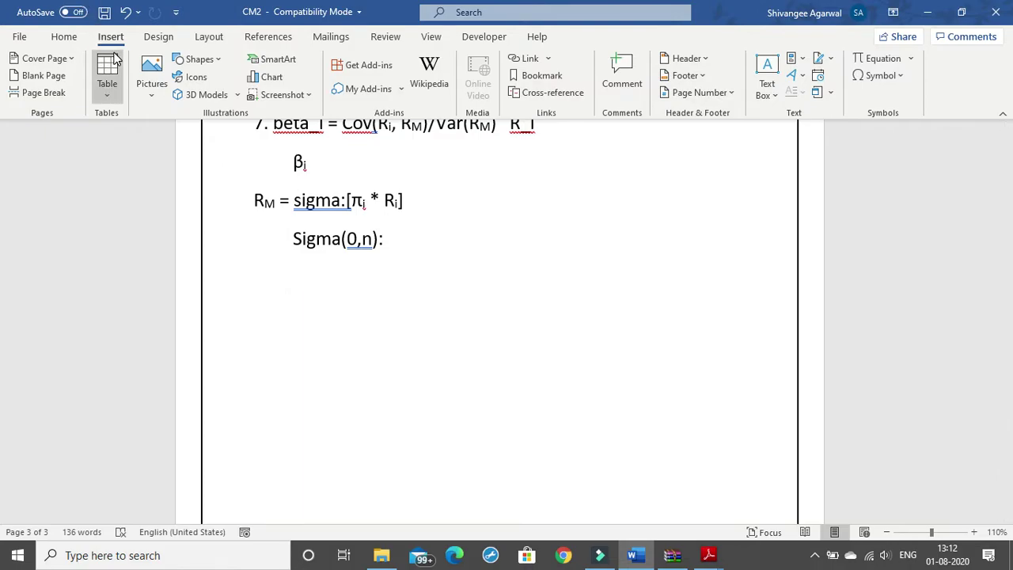
click(67, 38)
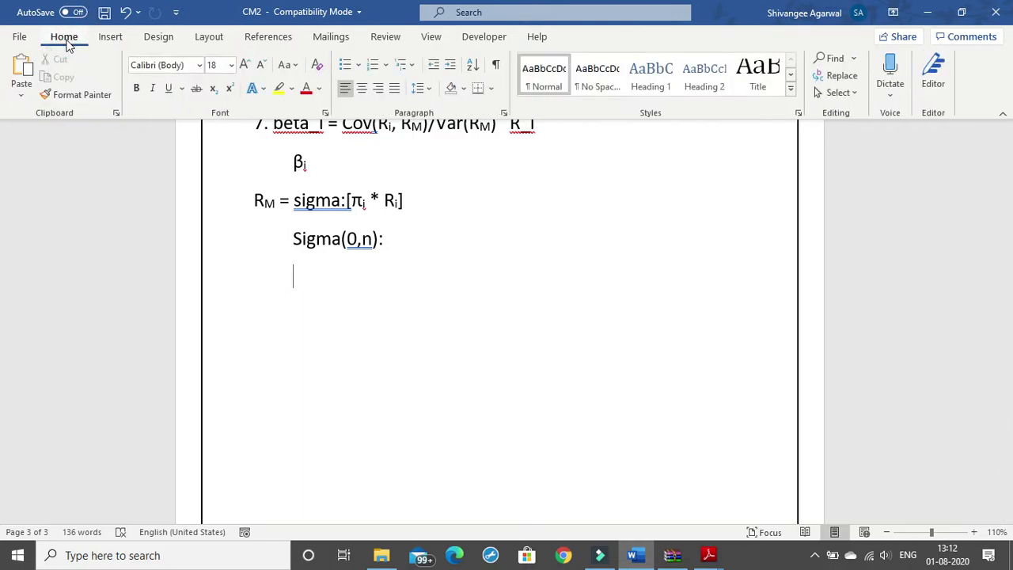
click(199, 67)
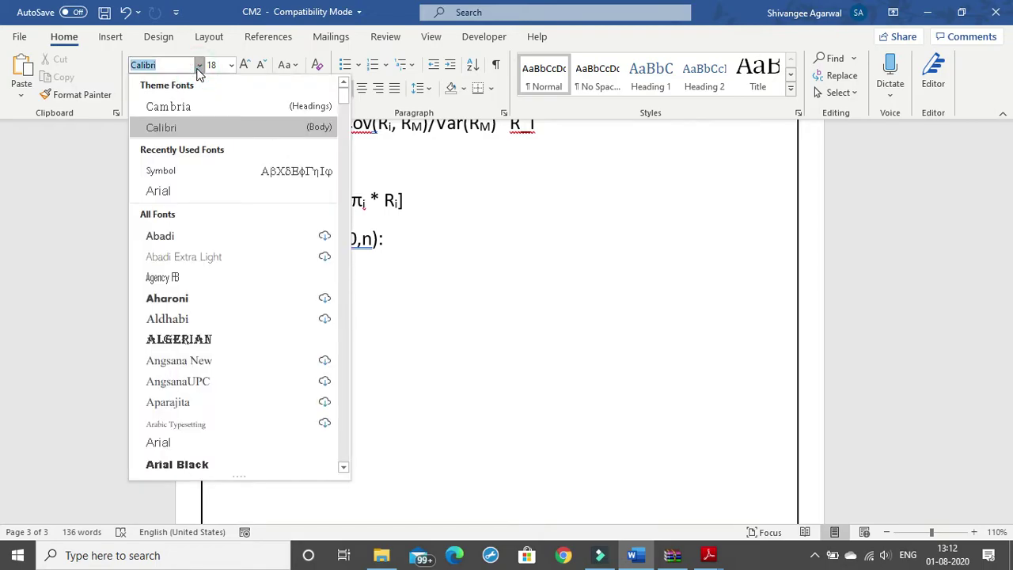
text(Symbol)
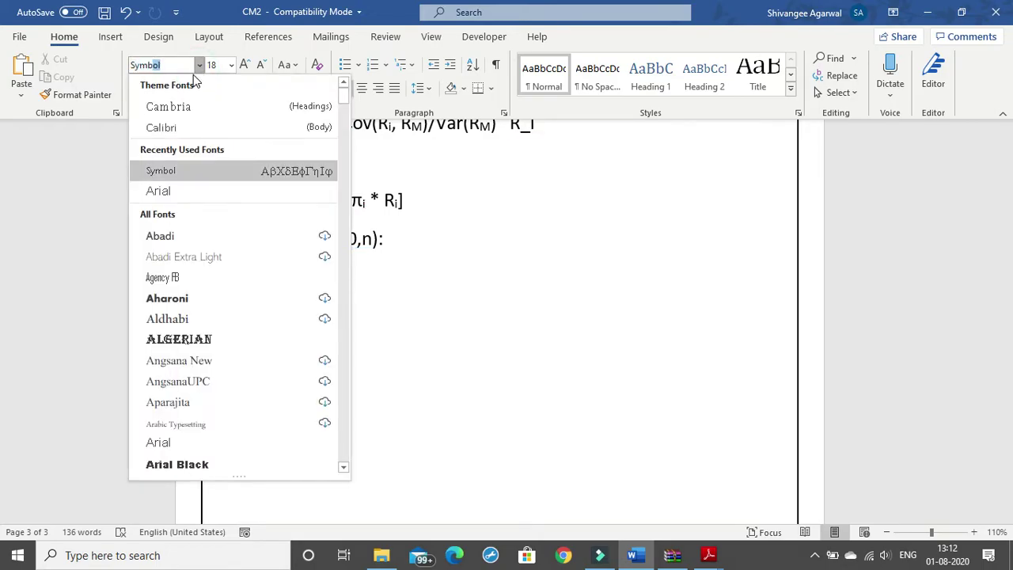
click(214, 169)
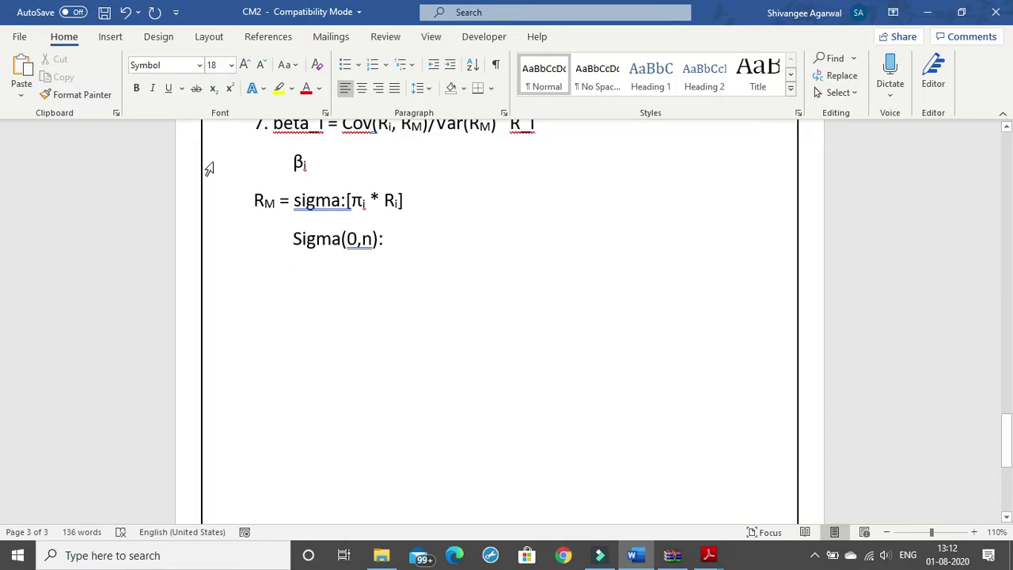
text(p)
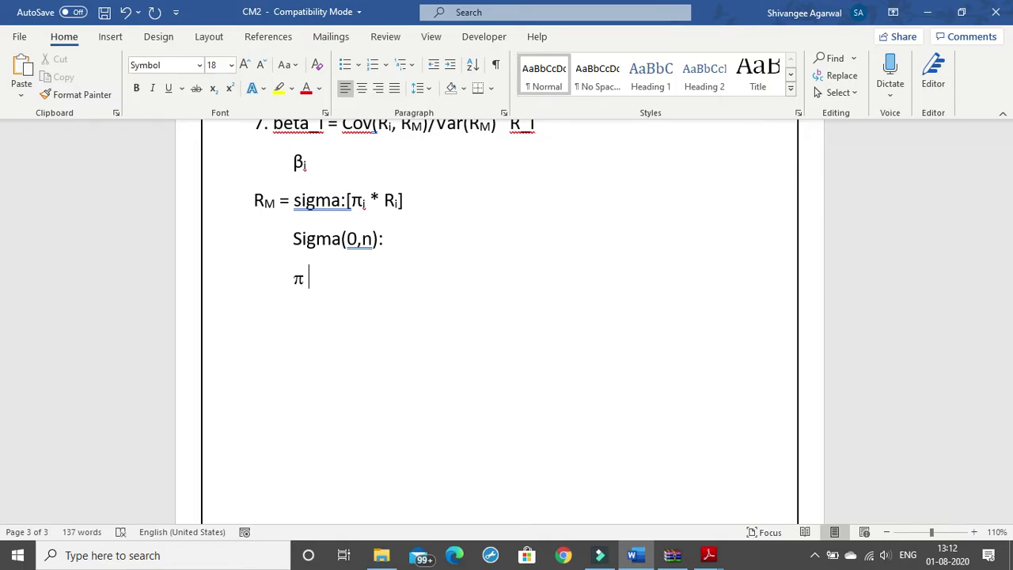
text( b a)
text(g r s)
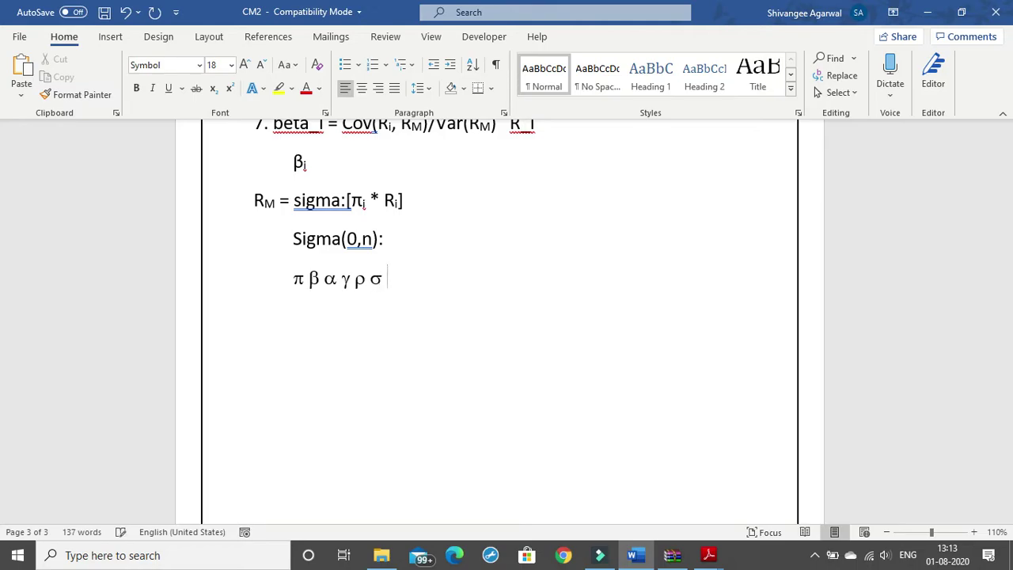
text( v)
- Add ε ω μ ν to the line of Greek letters in the Symbol font, and set the font back to Calibri (Body)
click(199, 67)
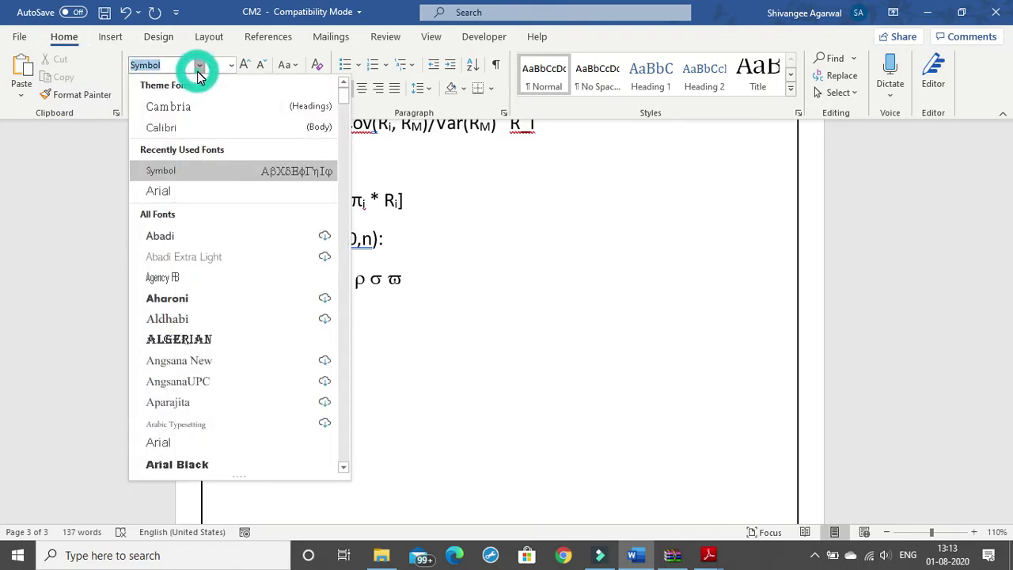
click(177, 174)
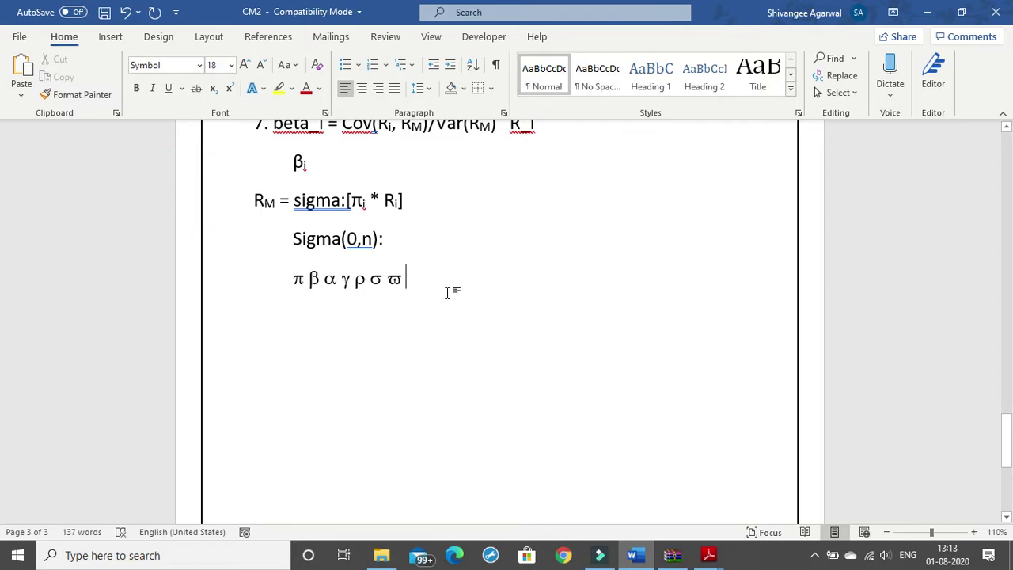
text(f)
key(BackSpace)
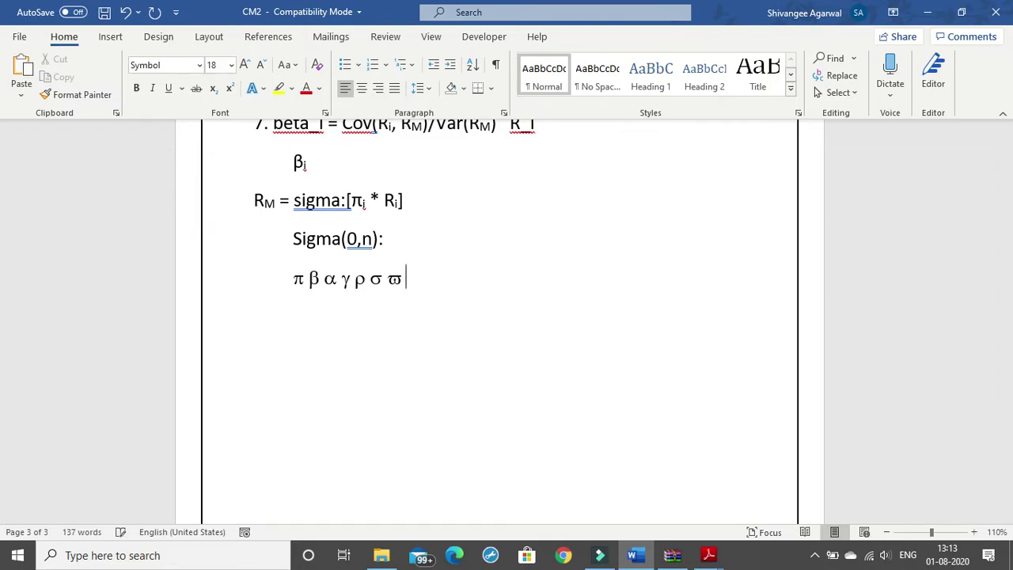
text(e w q)
key(BackSpace)
text(m)
key(BackSpace)
text(m n)
click(200, 65)
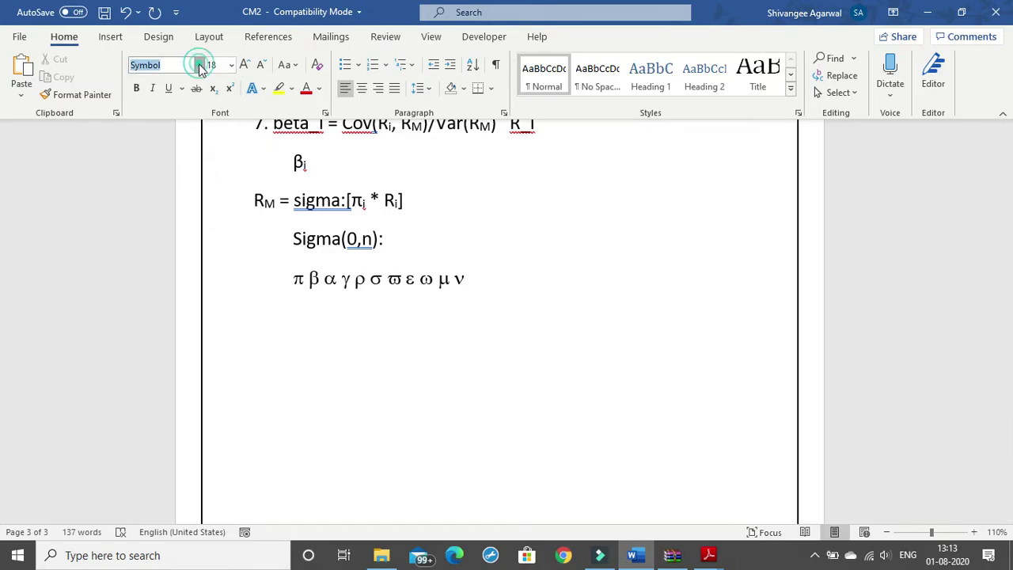
click(206, 126)
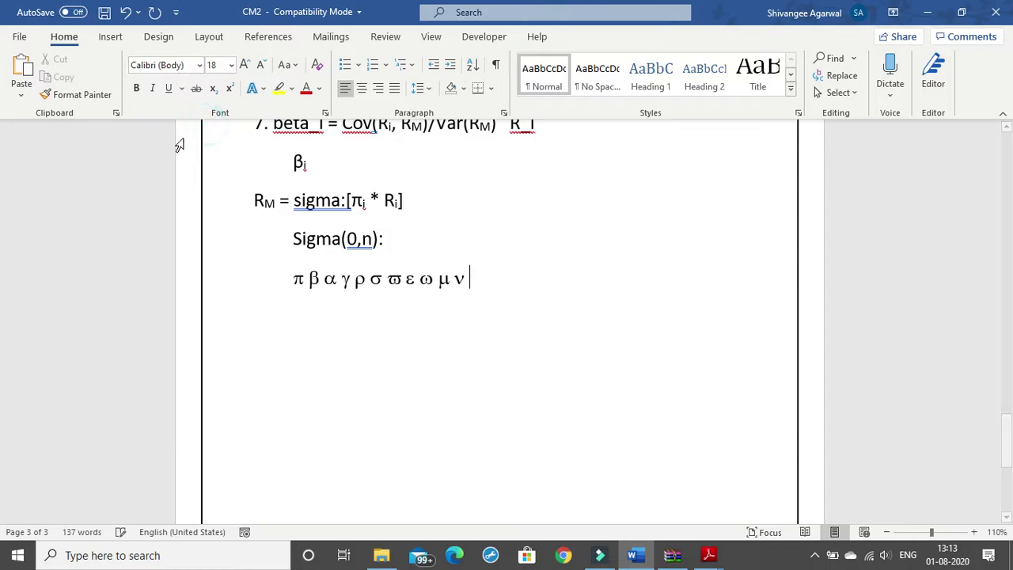
- Start a new line below the Greek letters, paste a copy of π there and delete it, and restore the Calibri (Body) font
double_click(298, 278)
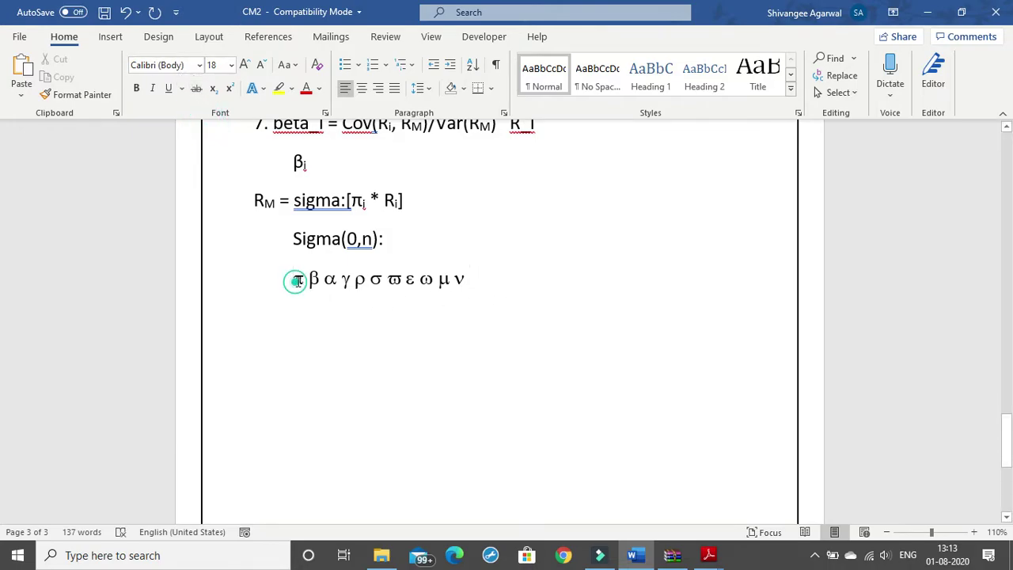
click(349, 336)
click(506, 281)
key(Return)
text(π)
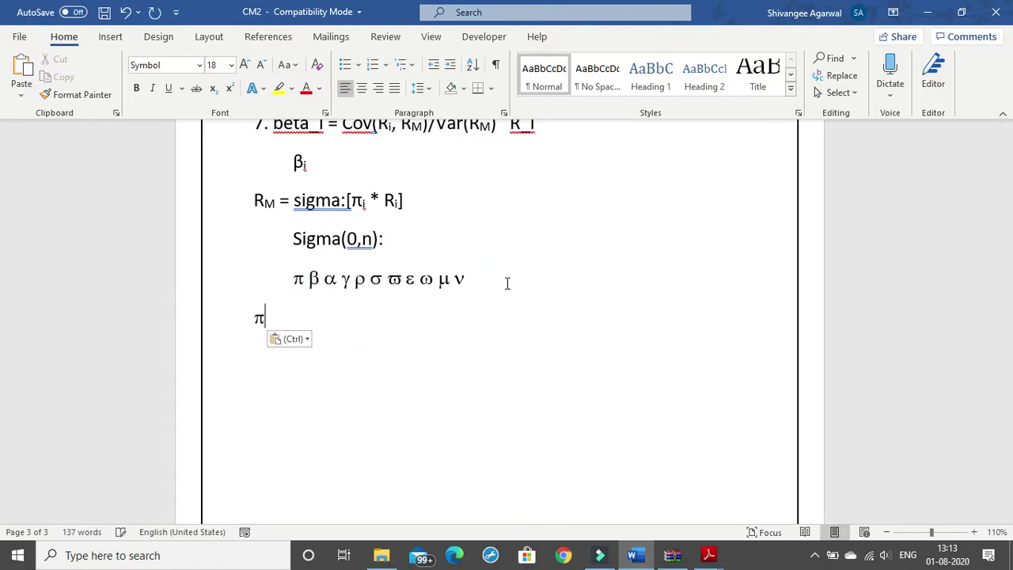
key(BackSpace)
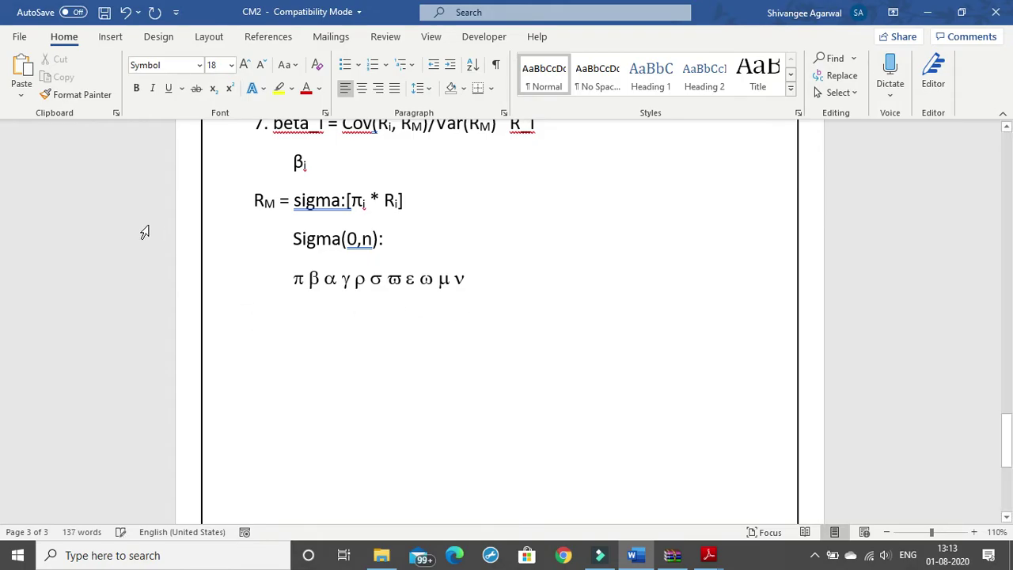
click(200, 65)
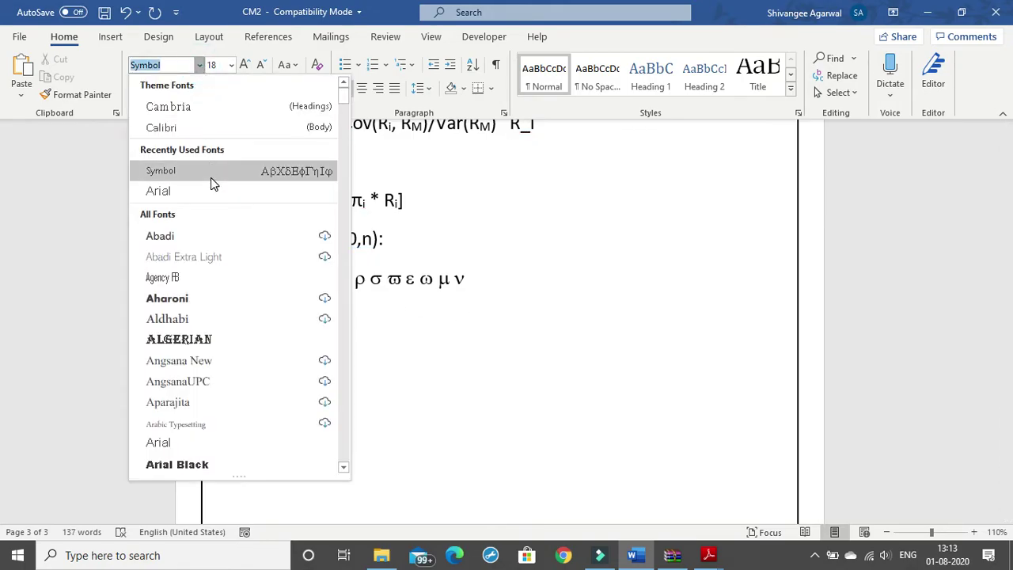
click(222, 123)
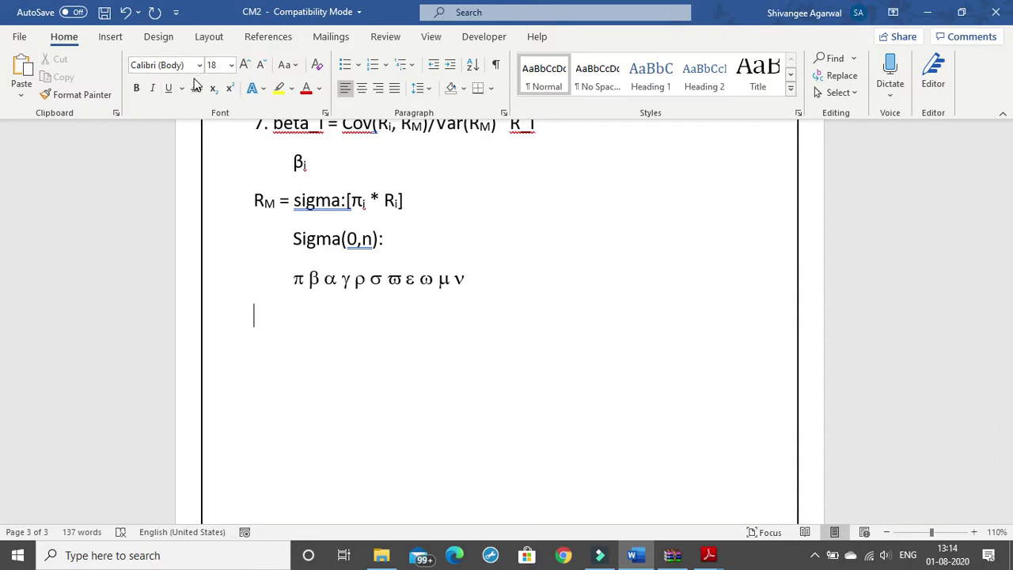
- View the gallery of symbols available for insertion, and close it without inserting one
click(117, 35)
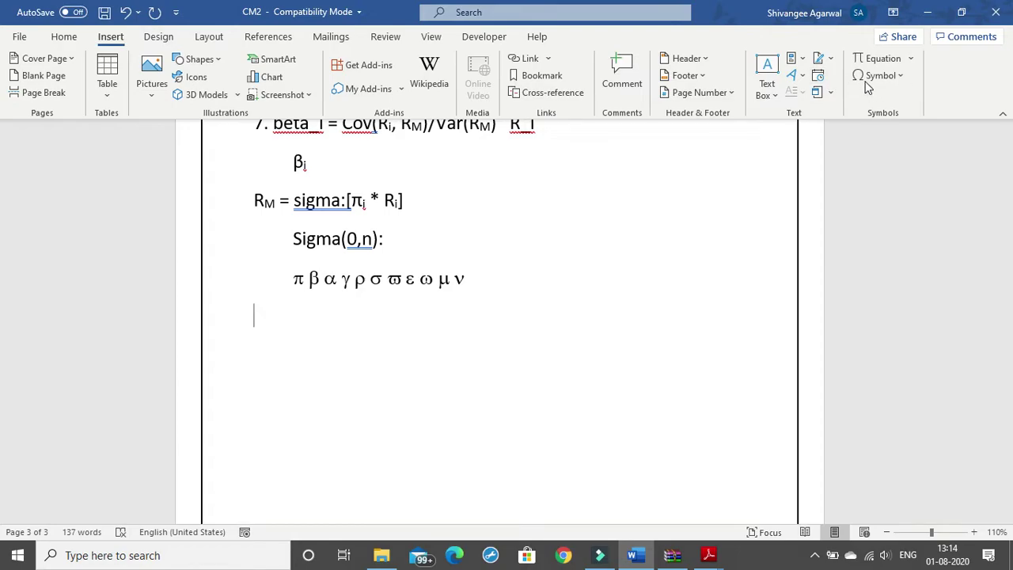
click(865, 75)
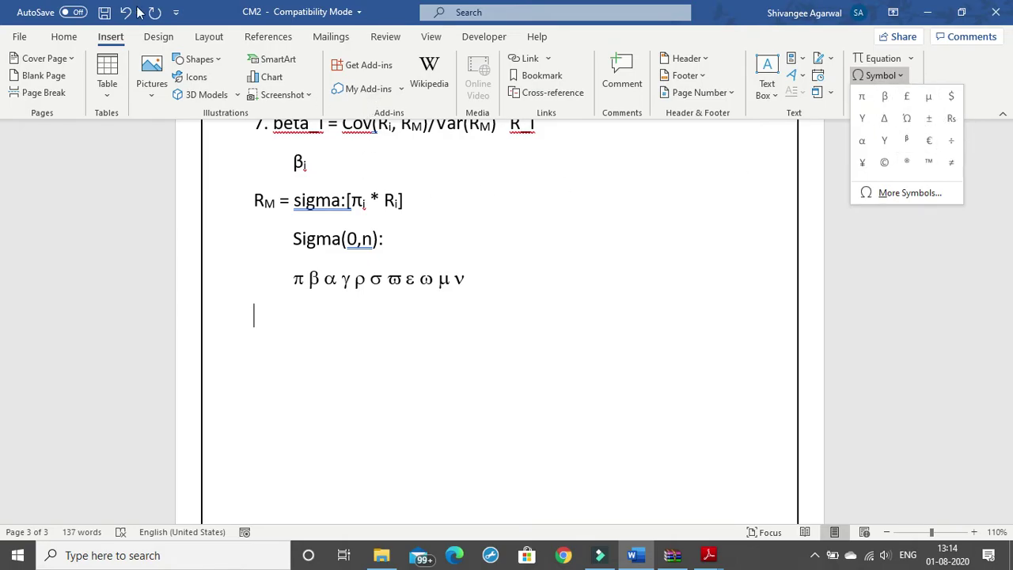
click(262, 315)
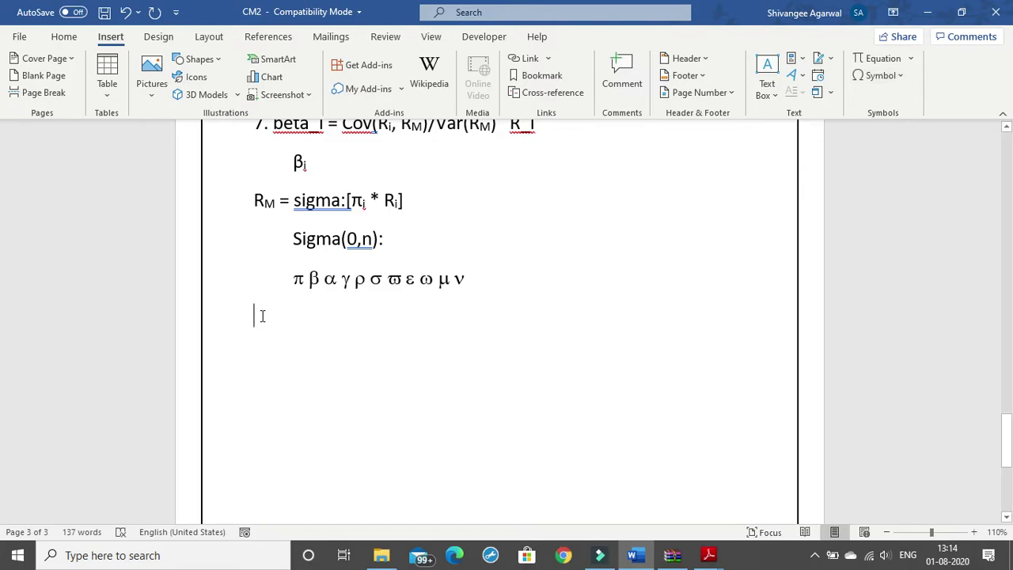
- Place the Word document and the Examiners' Report side by side, and show the full Q7 expected return table in the report
key(super+Right)
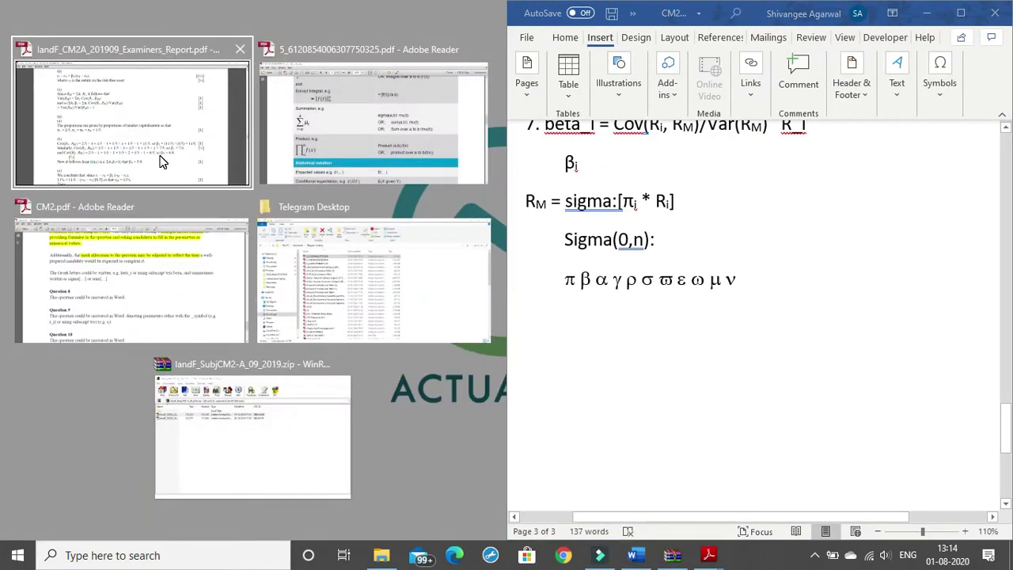
click(161, 161)
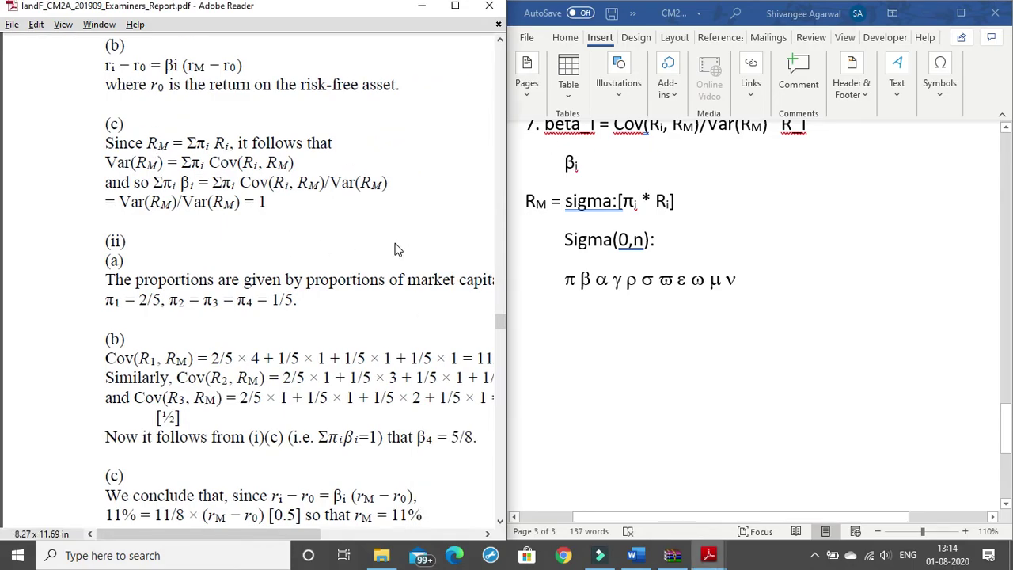
click(382, 212)
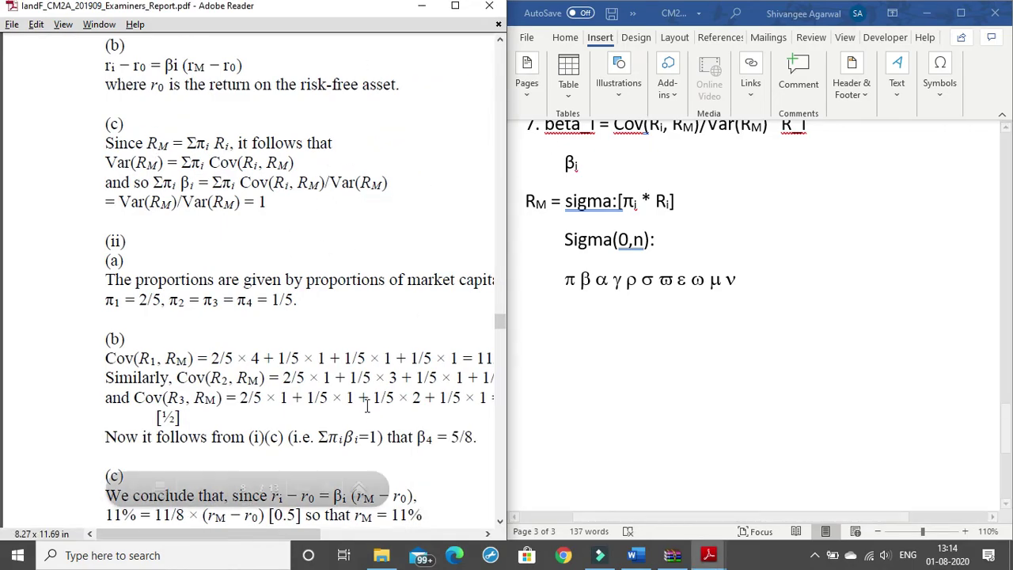
mouse_move(285, 536)
mouse_down()
mouse_move(316, 539)
mouse_move(284, 535)
mouse_up()
scroll(290, 353, down, 2)
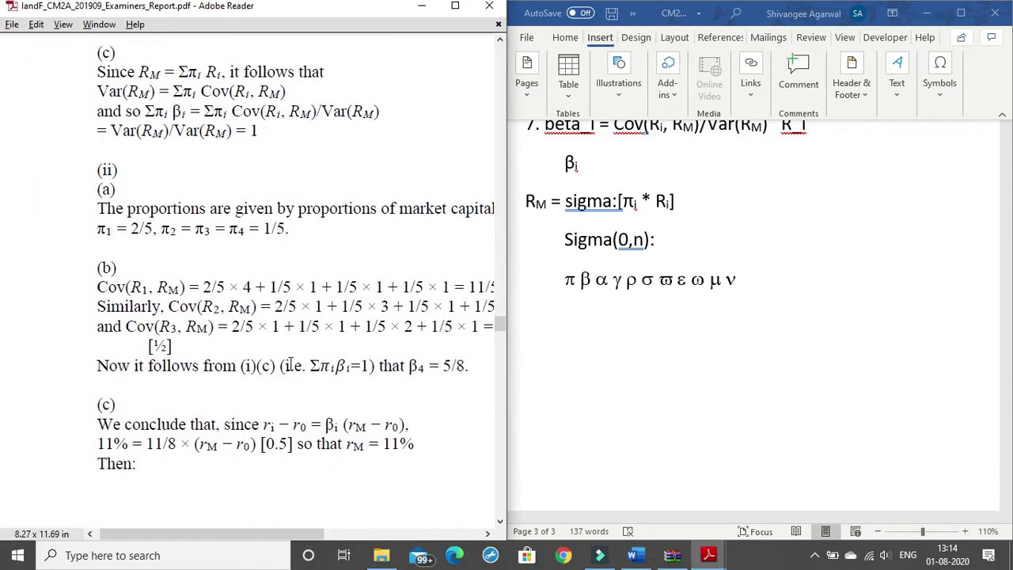
mouse_move(267, 537)
mouse_down()
mouse_move(289, 536)
mouse_move(277, 536)
mouse_up()
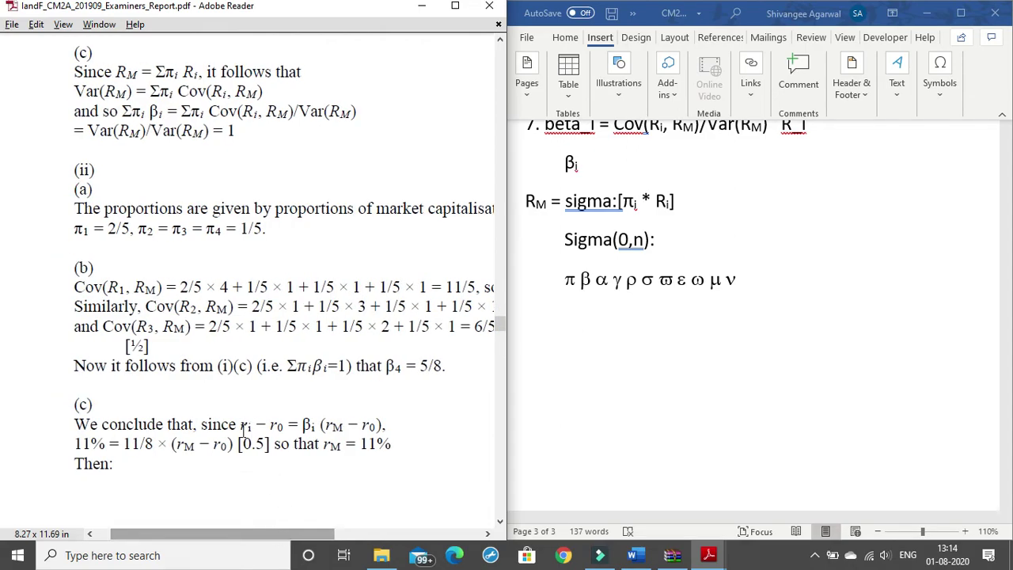
scroll(228, 408, down, 10)
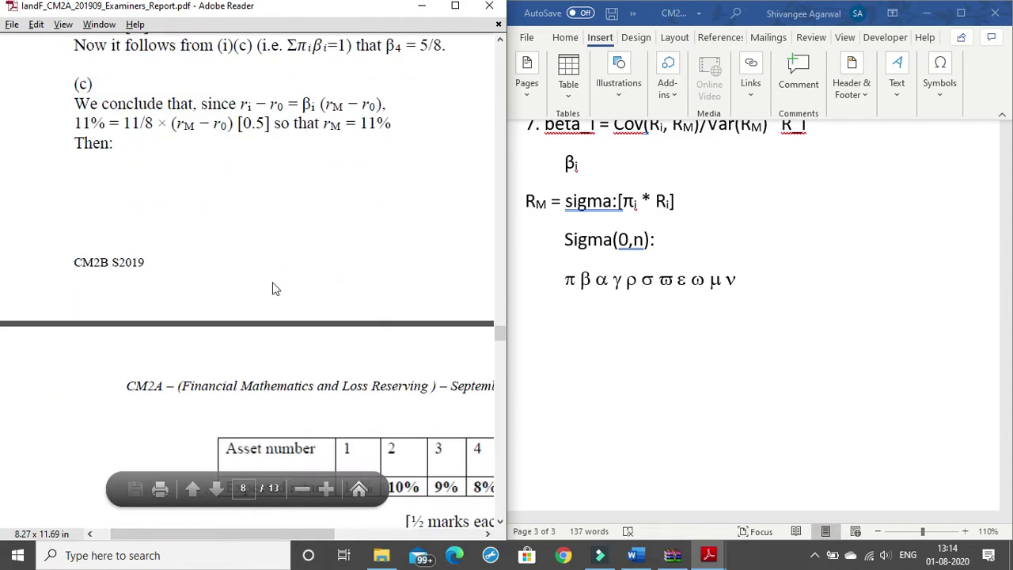
scroll(270, 287, down, 2)
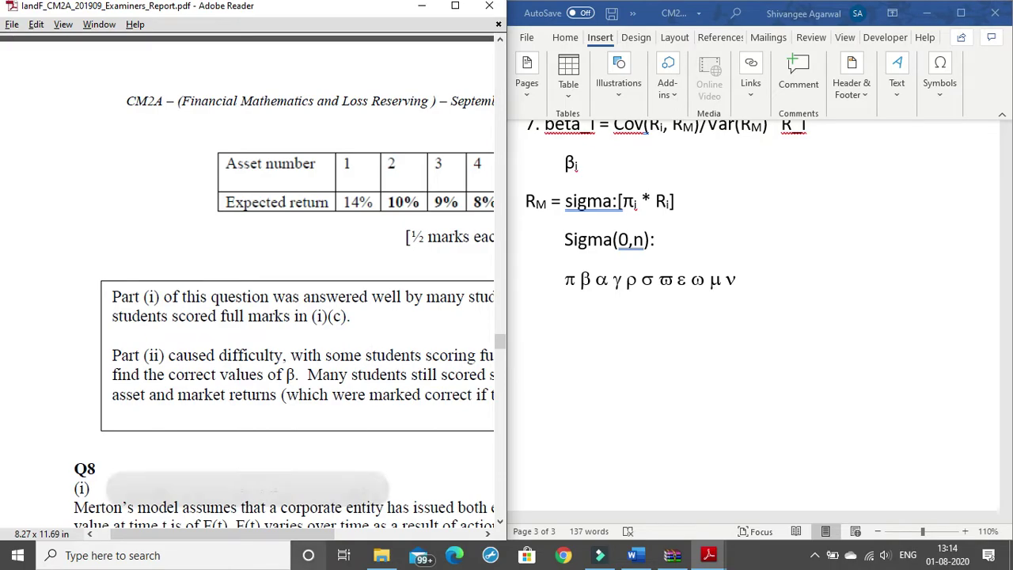
drag(274, 535, 325, 535)
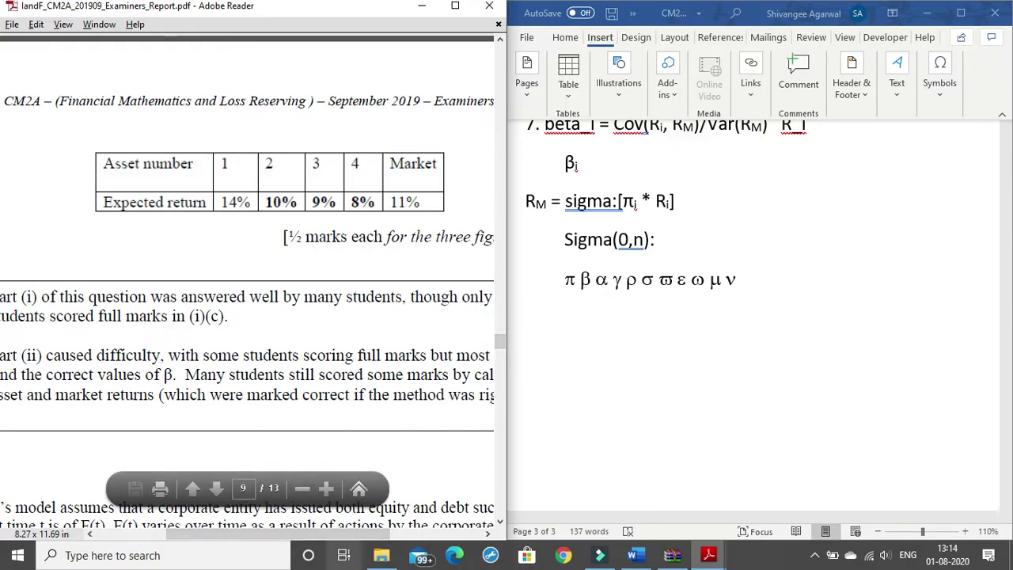
- Examine the Q8 solution in the Examiners' Report, from the Merton model explanation to the vega definition in part (iii)
drag(325, 537, 270, 543)
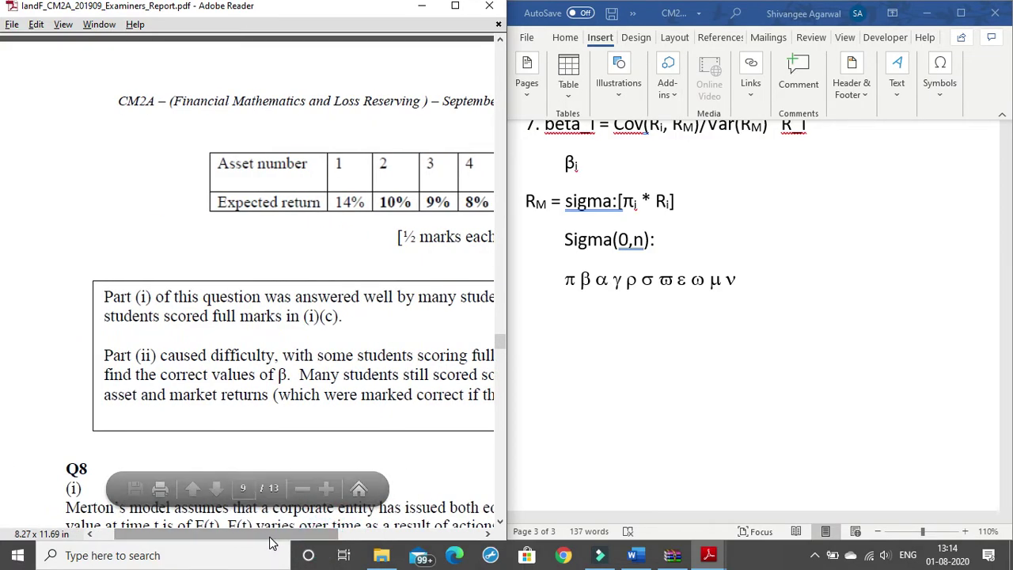
scroll(302, 388, down, 9)
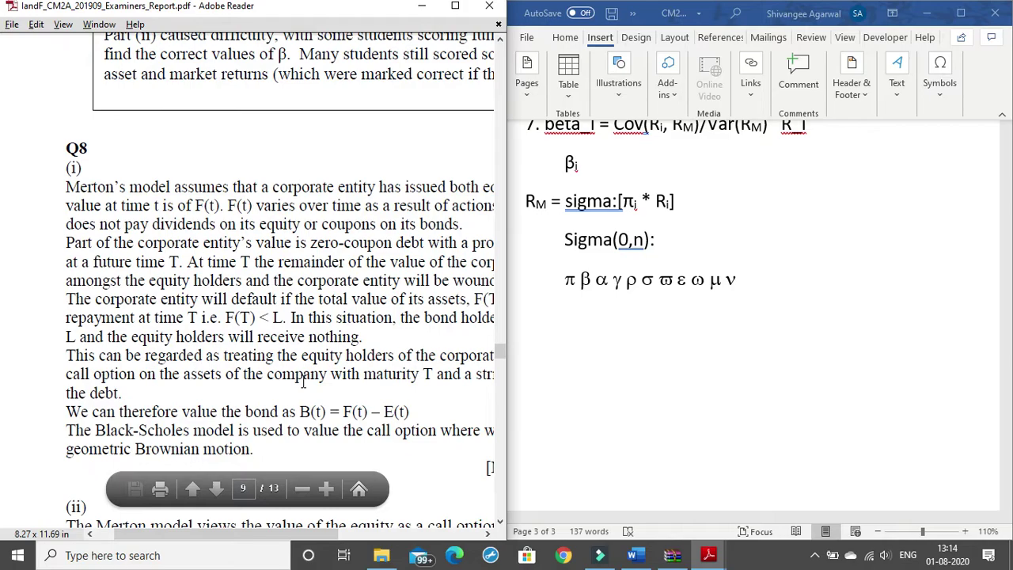
scroll(303, 383, down, 3)
scroll(355, 395, down, 4)
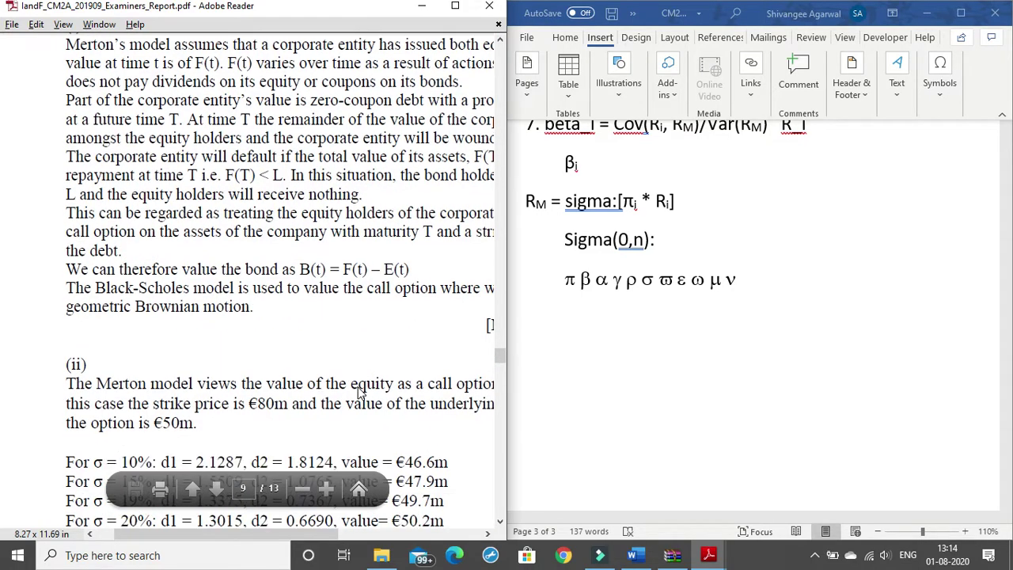
scroll(358, 389, down, 2)
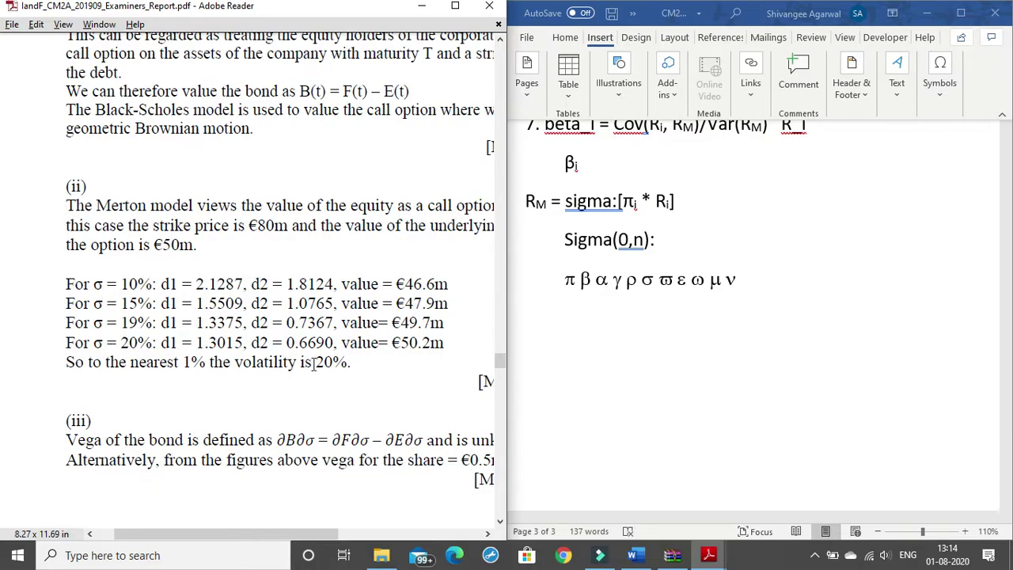
- Locate Greek Small Letter Sigma in the full Calibri symbol list, and close the list without inserting it
click(938, 84)
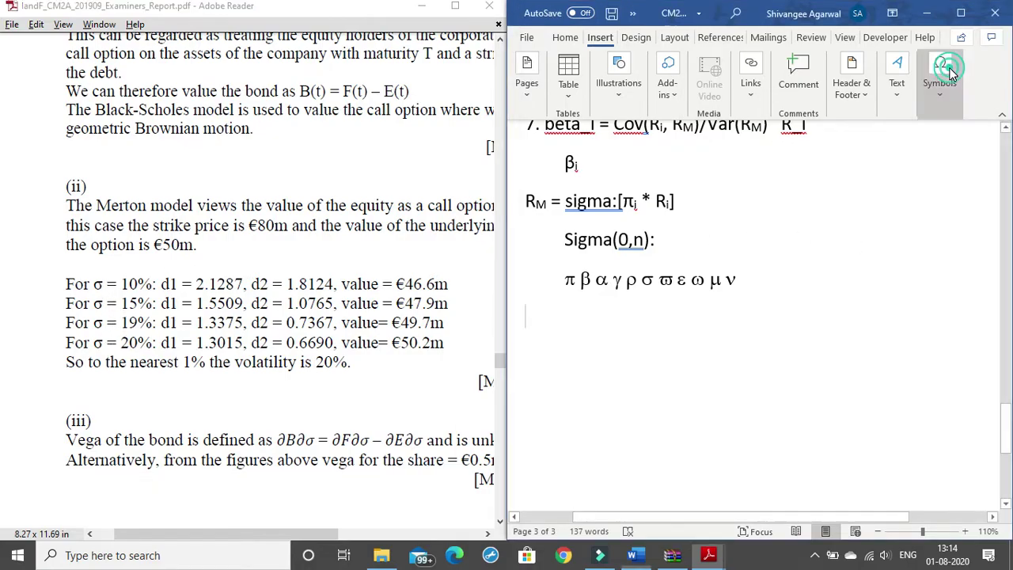
click(977, 142)
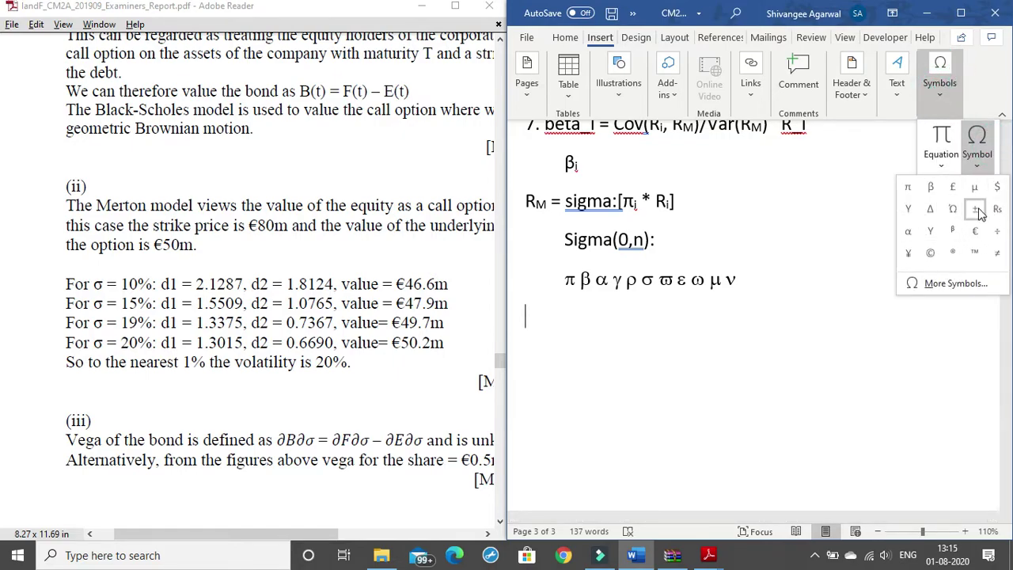
click(950, 283)
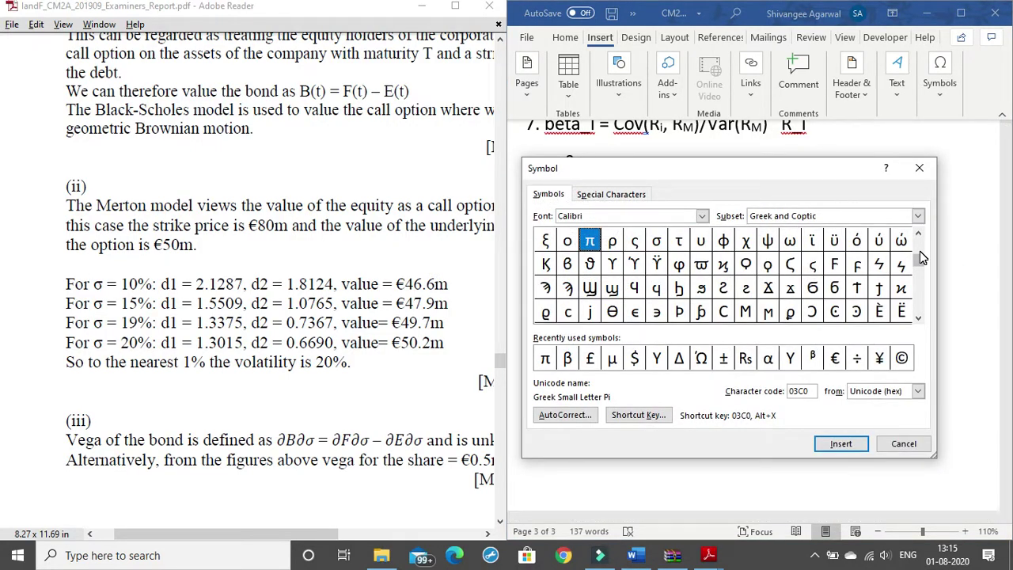
click(657, 240)
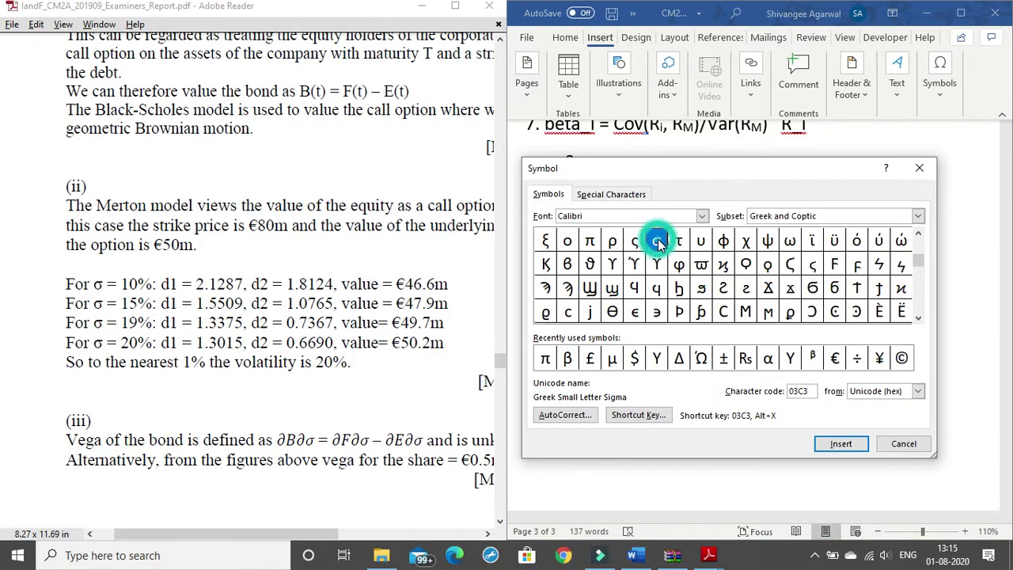
click(898, 443)
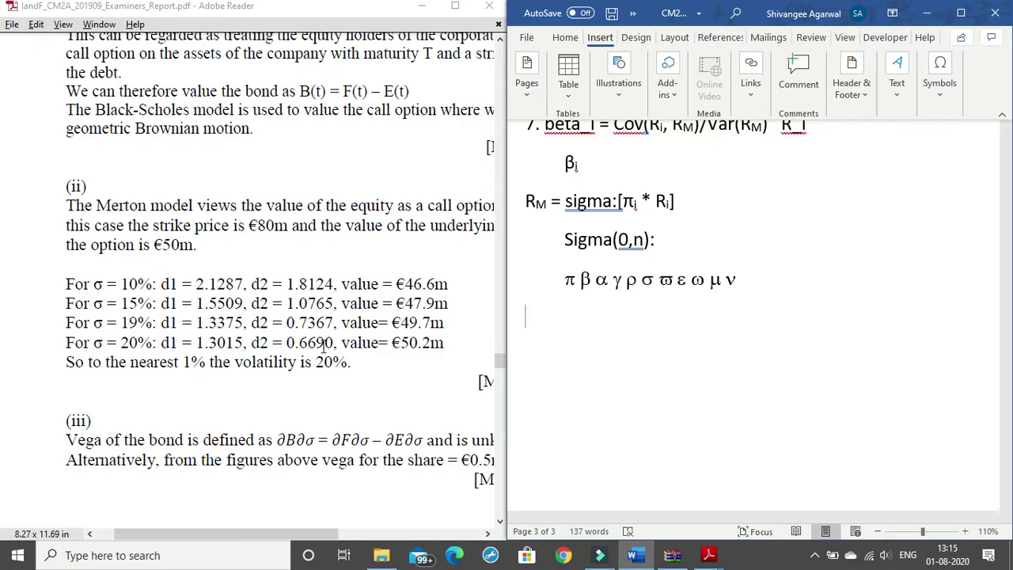
text(D1)
key(BackSpace)
key(BackSpace)
- Write dB/dσ below the Greek letters, copying σ from that line and removing the extra space before it
scroll(311, 362, down, 2)
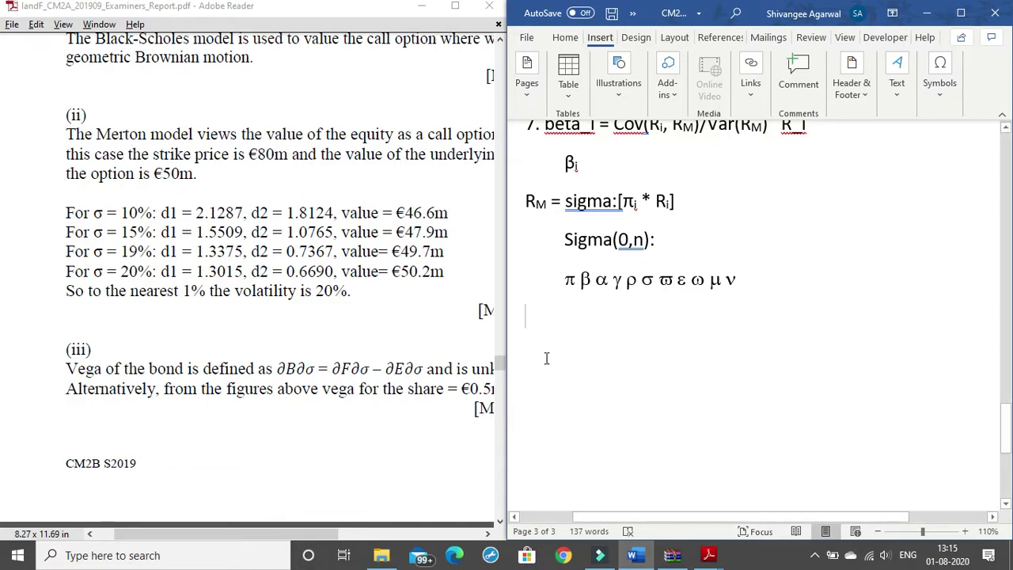
text(d)
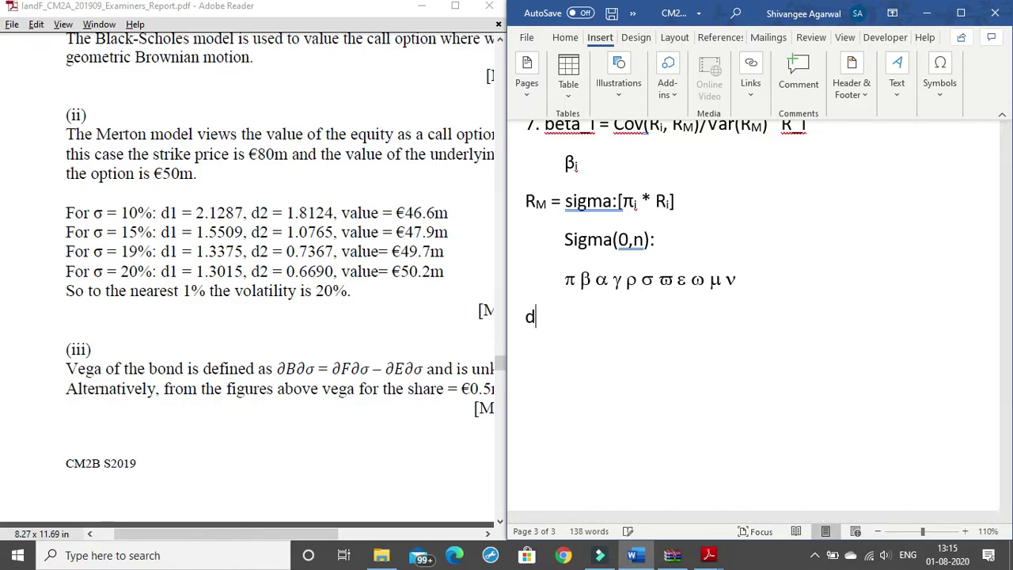
text(B/d)
key(BackSpace)
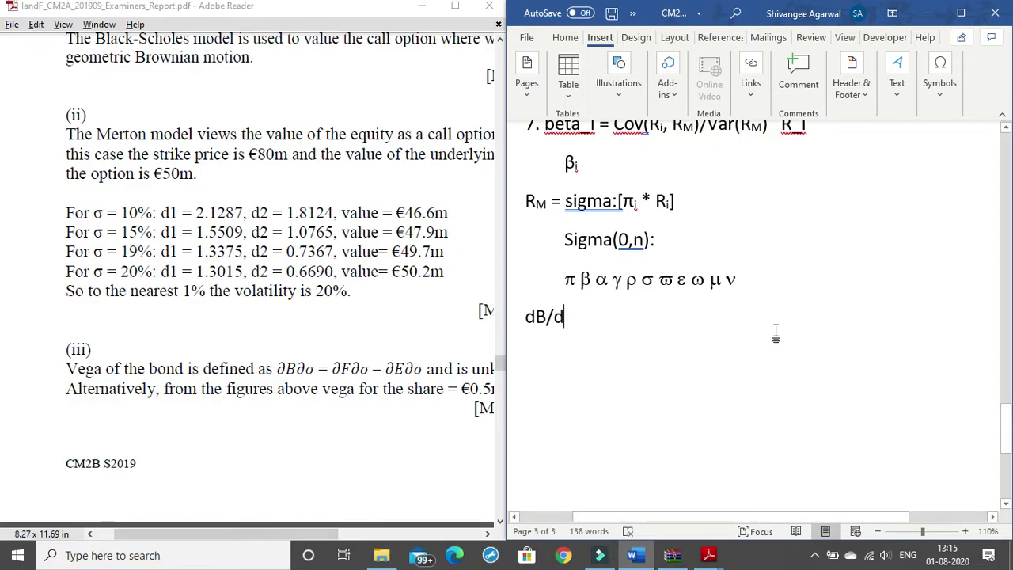
drag(655, 280, 644, 281)
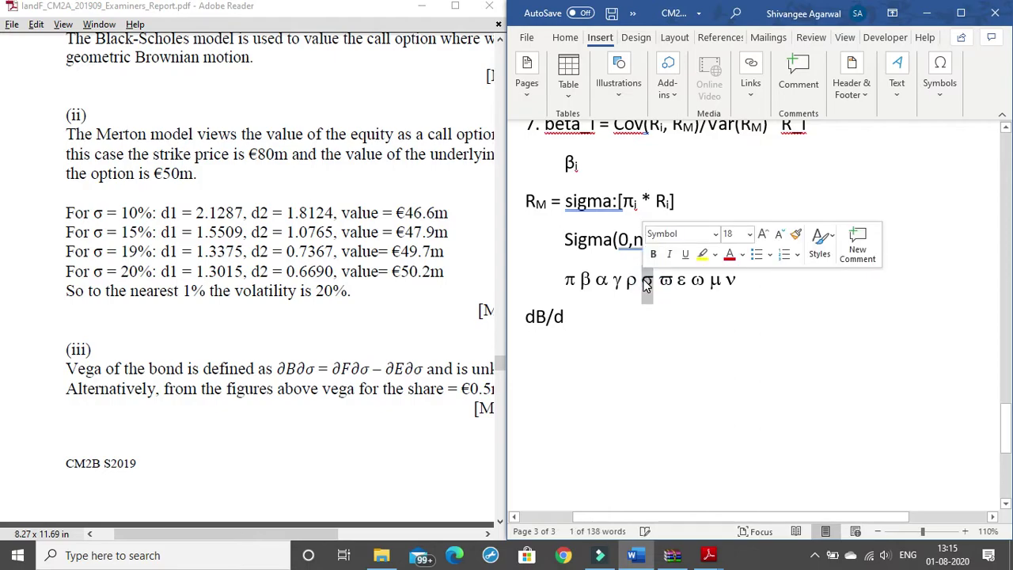
click(571, 319)
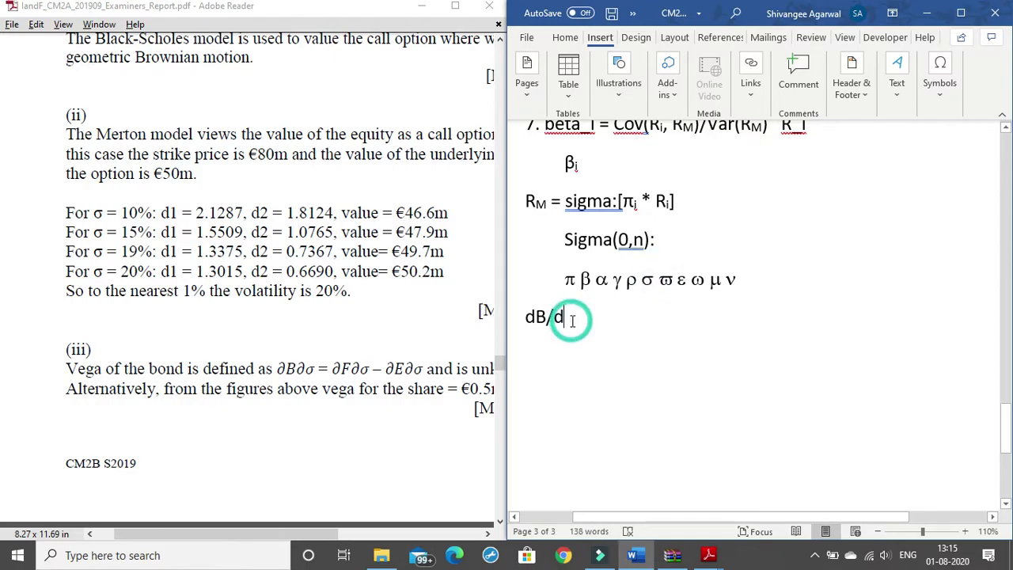
text(σ)
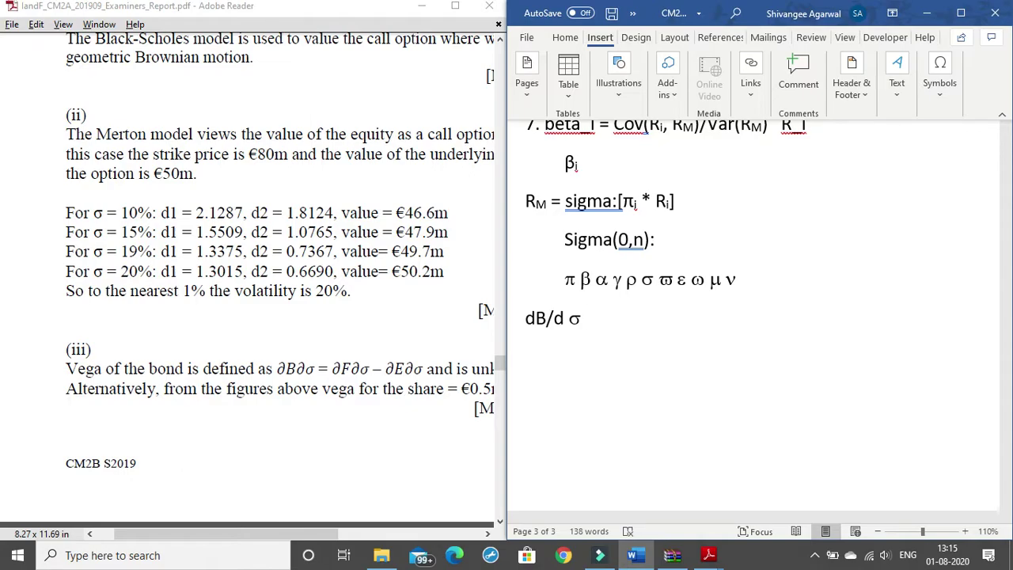
key(Left)
key(Left)
key(Left)
key(BackSpace)
- Continue the dB/dσ equation with "= dFd", setting the font to Calibri (Body) for the letters after the equals sign
key(Right)
key(Right)
text(= )
text(d)
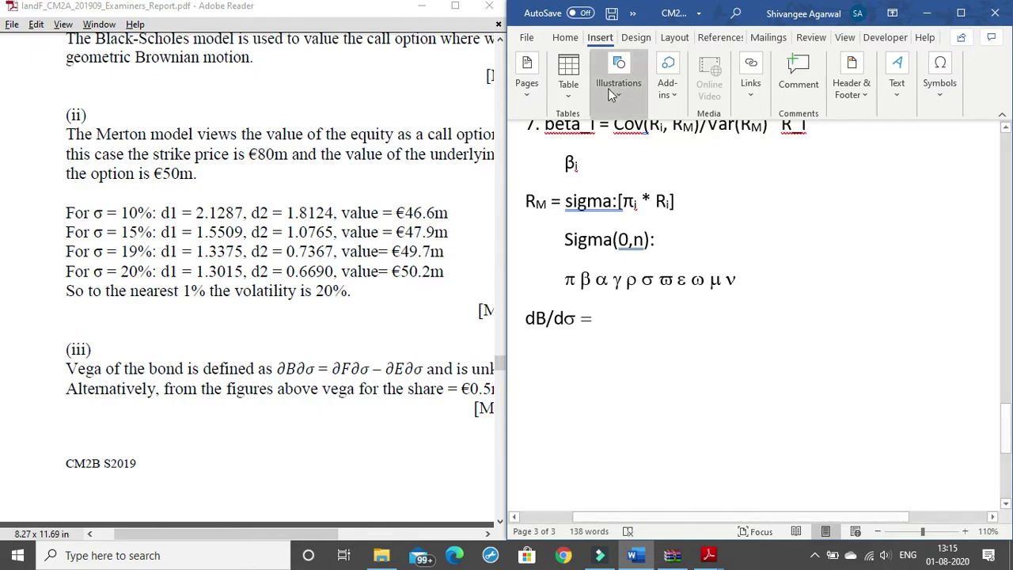
click(565, 37)
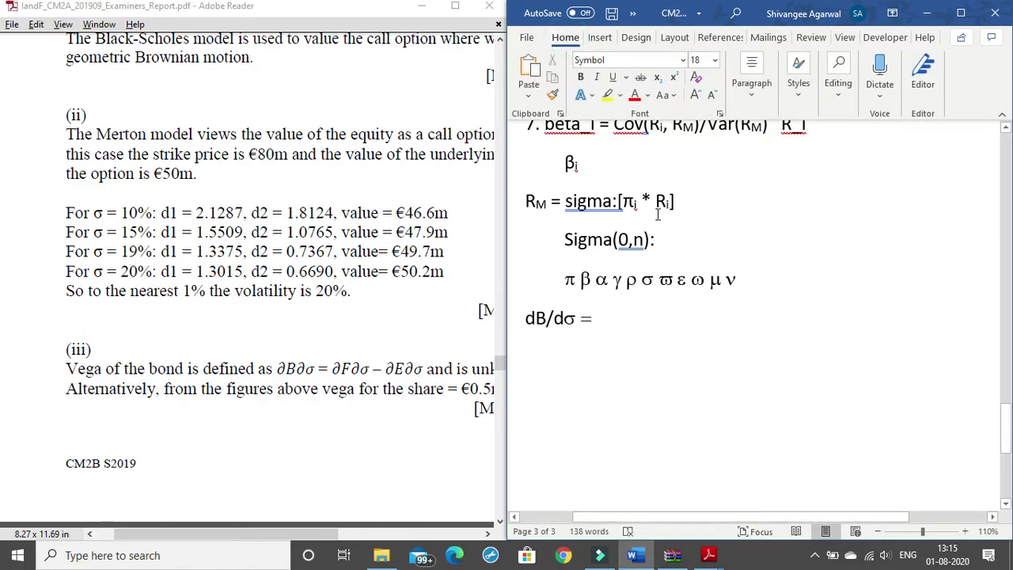
text(d)
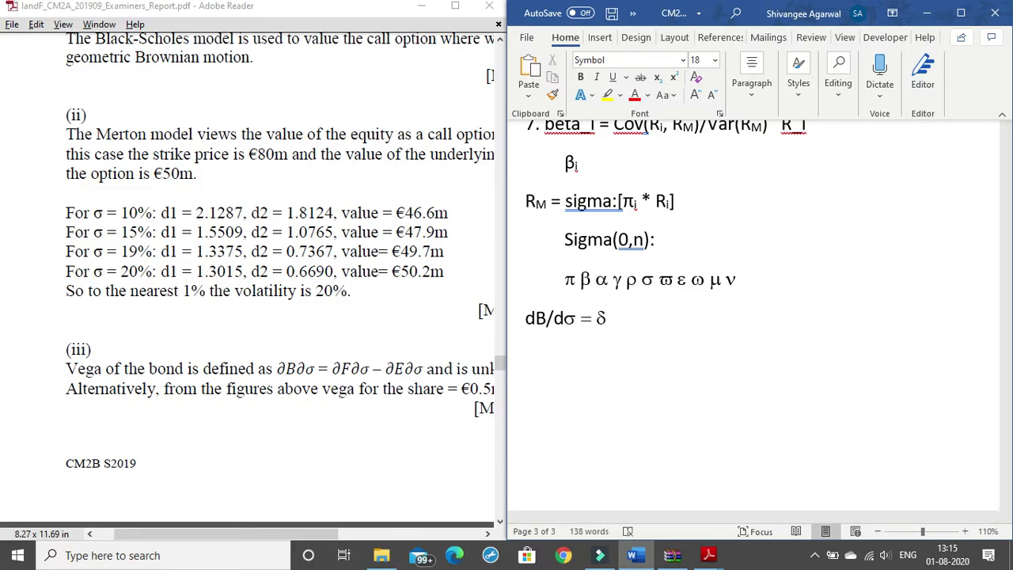
key(BackSpace)
click(684, 61)
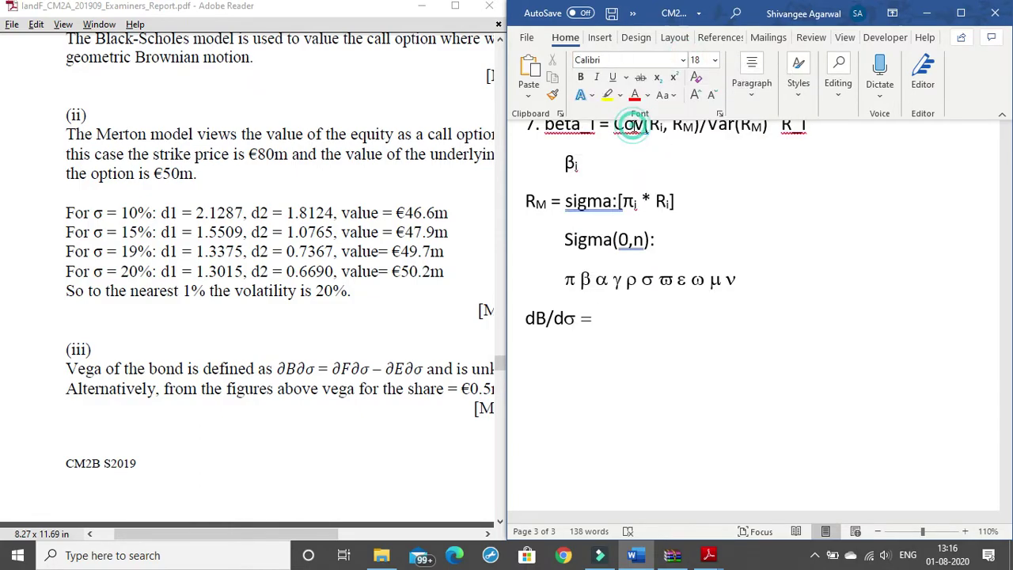
click(633, 123)
text(d)
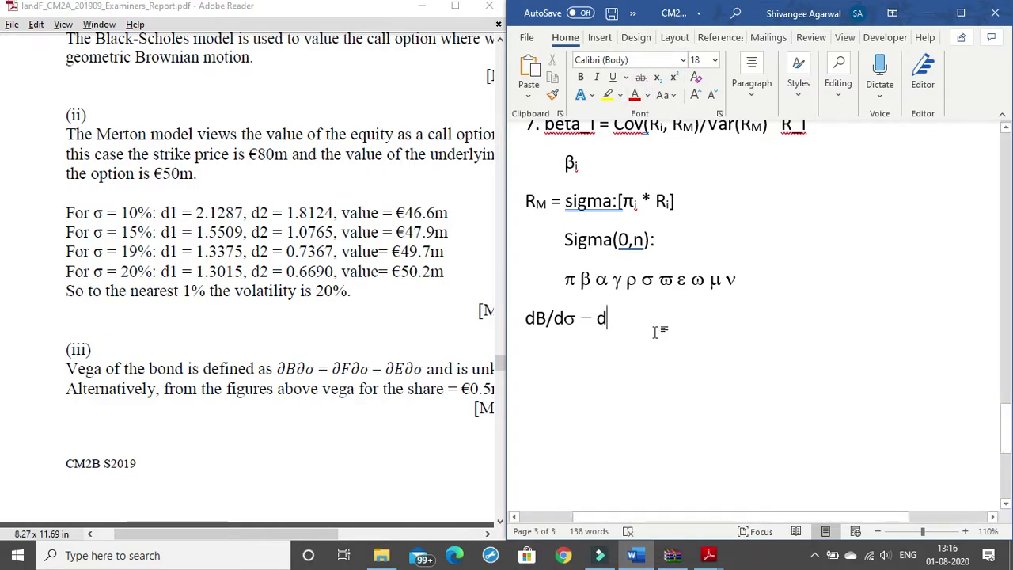
text(F)
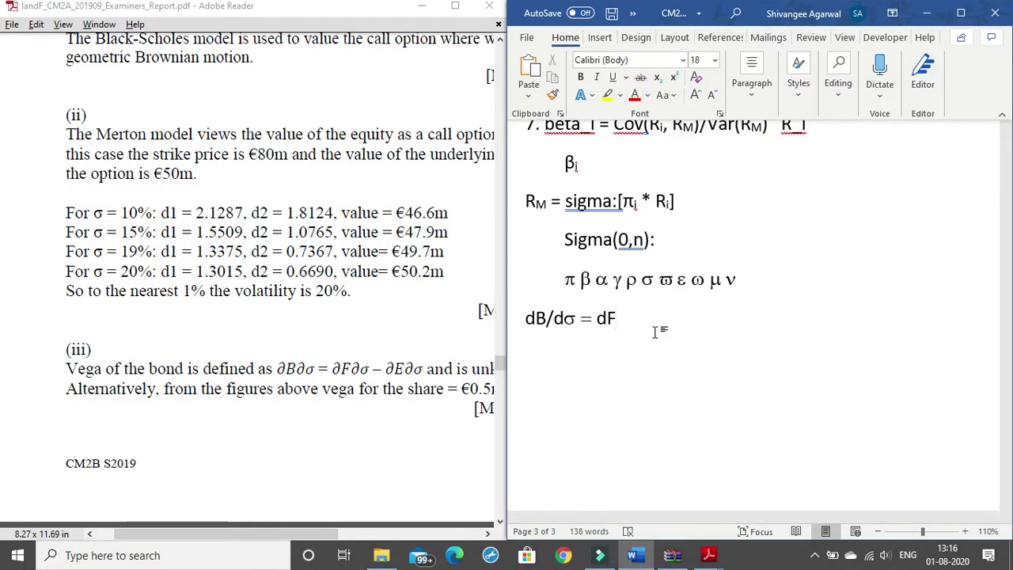
text(d)
- Copy the σ from dB/dσ to the end of dFd, and add a minus sign after it
click(578, 316)
drag(575, 318, 569, 319)
key(ctrl+c)
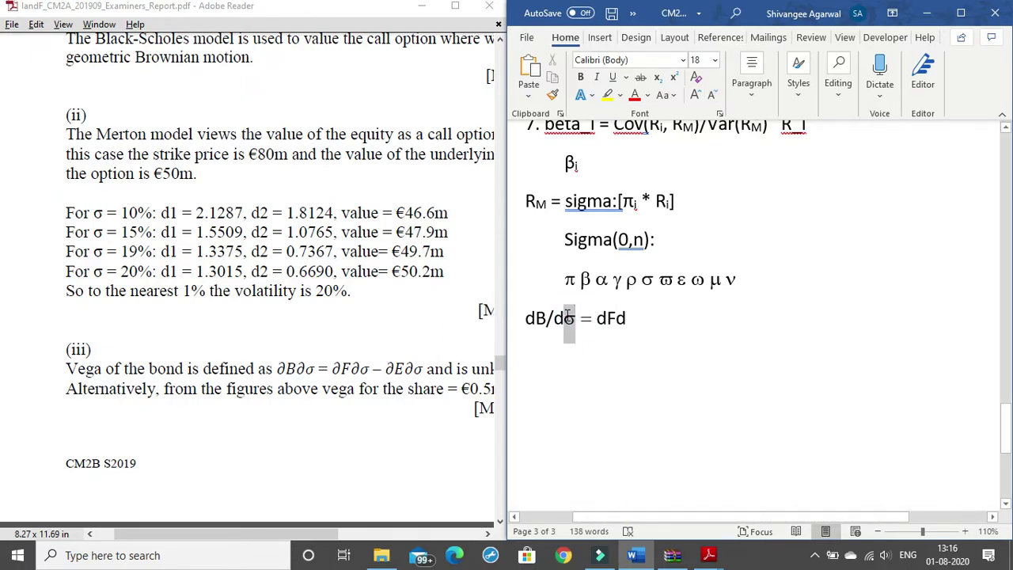
click(631, 321)
key(ctrl+v)
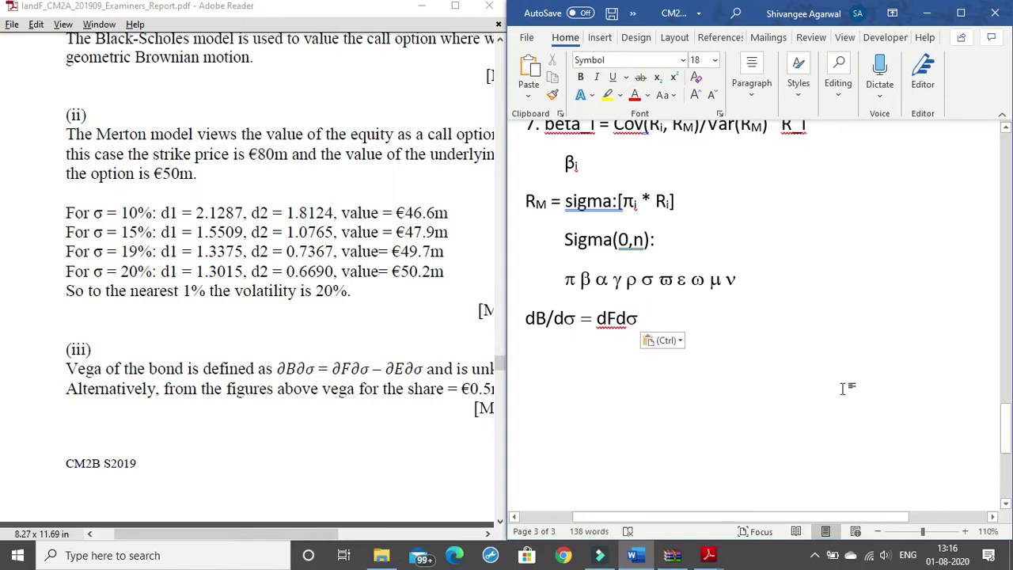
text(=)
key(BackSpace)
text(- )
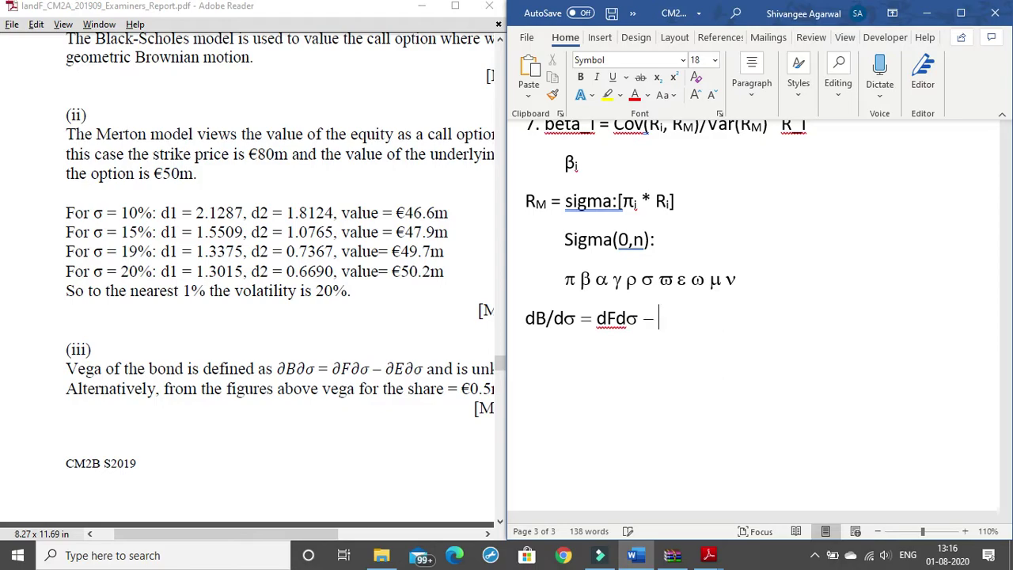
- Leave a gap after the minus sign and add ", all partially differentiated", with the words in Calibri (Body)
text(    ,)
text( all)
key(BackSpace)
key(BackSpace)
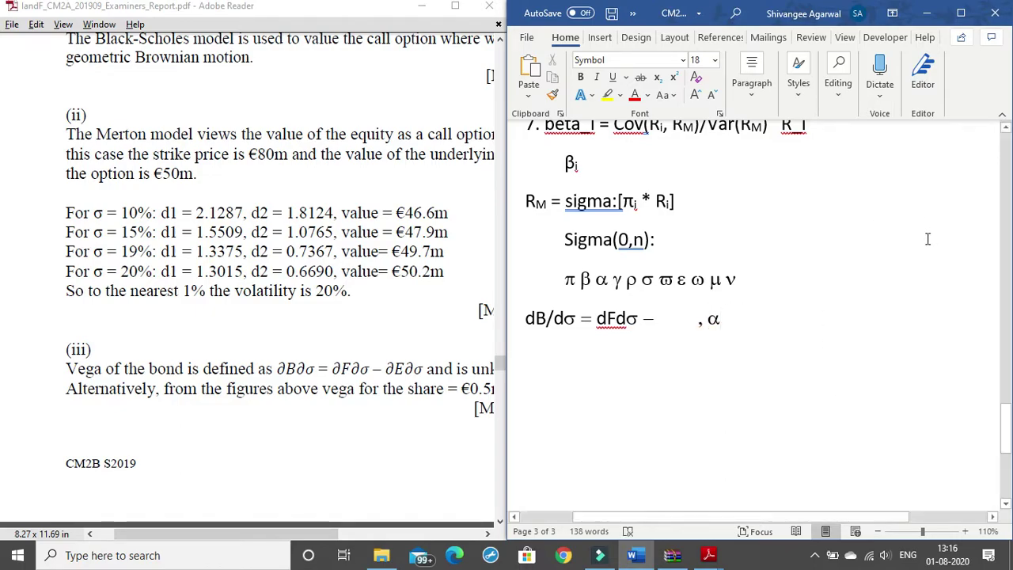
click(683, 60)
click(606, 121)
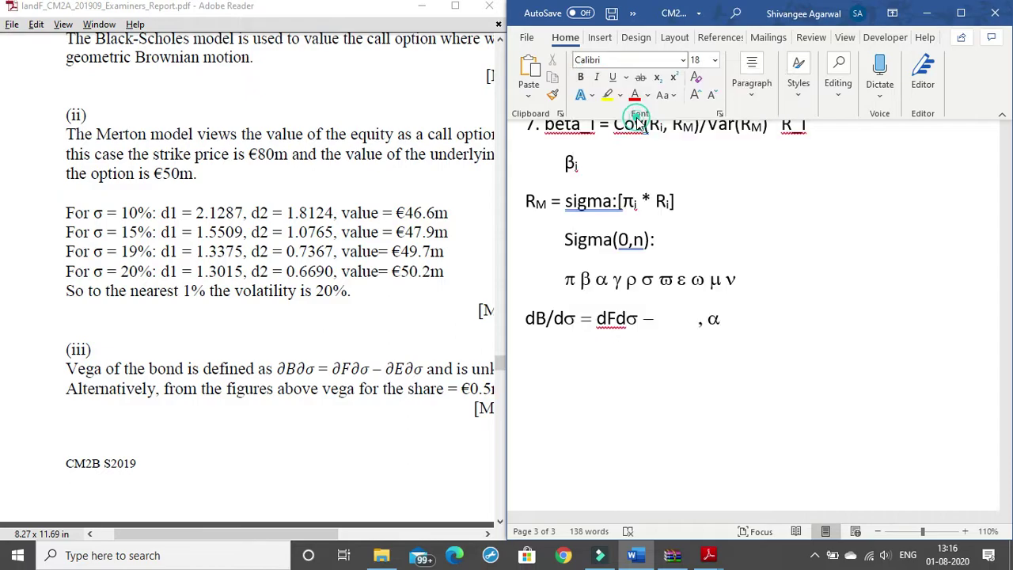
key(BackSpace)
text(al)
key(BackSpace)
key(BackSpace)
click(683, 60)
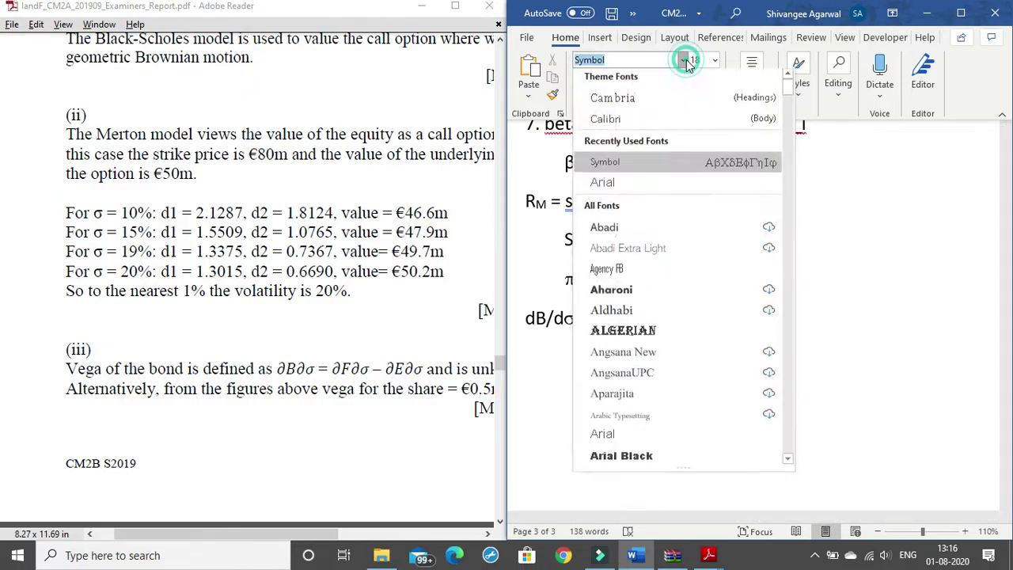
click(661, 133)
text(all partially )
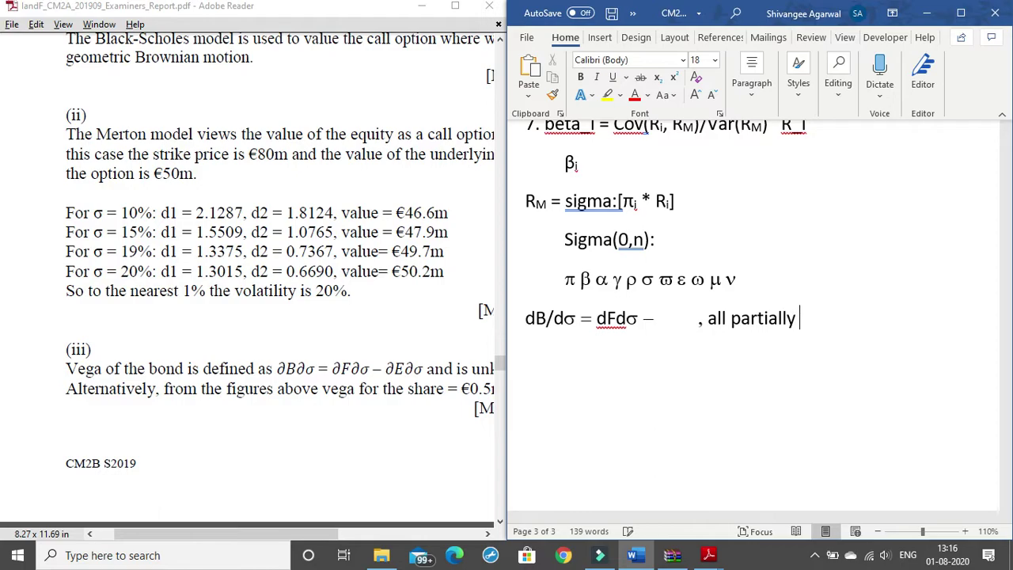
text(differen)
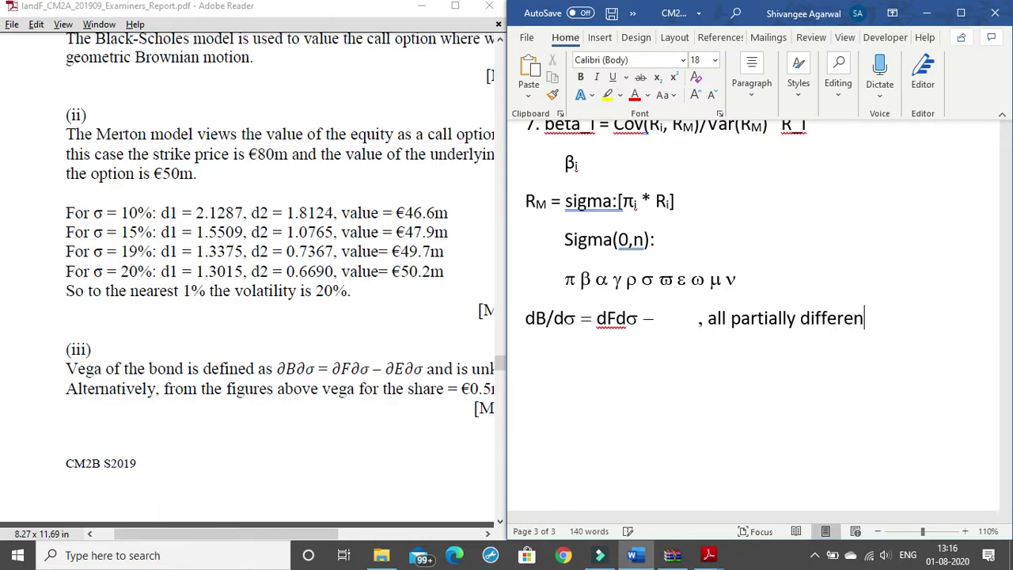
text(tiated)
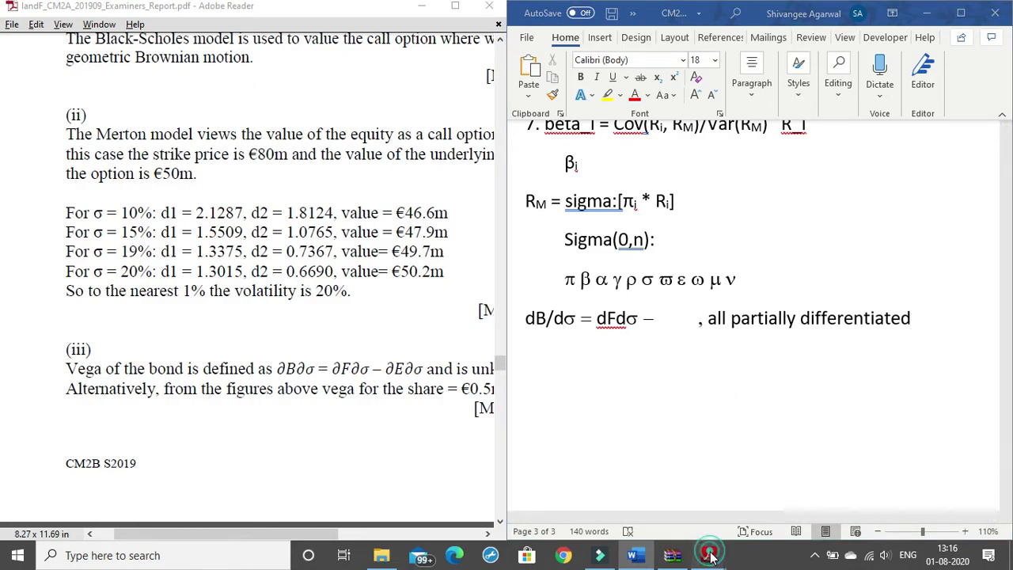
- Switch to Adobe Reader, check CM2.pdf and the Examiners' Report, and examine the summation, product and statistical notation in the notation guide
mouse_move(709, 555)
click(669, 505)
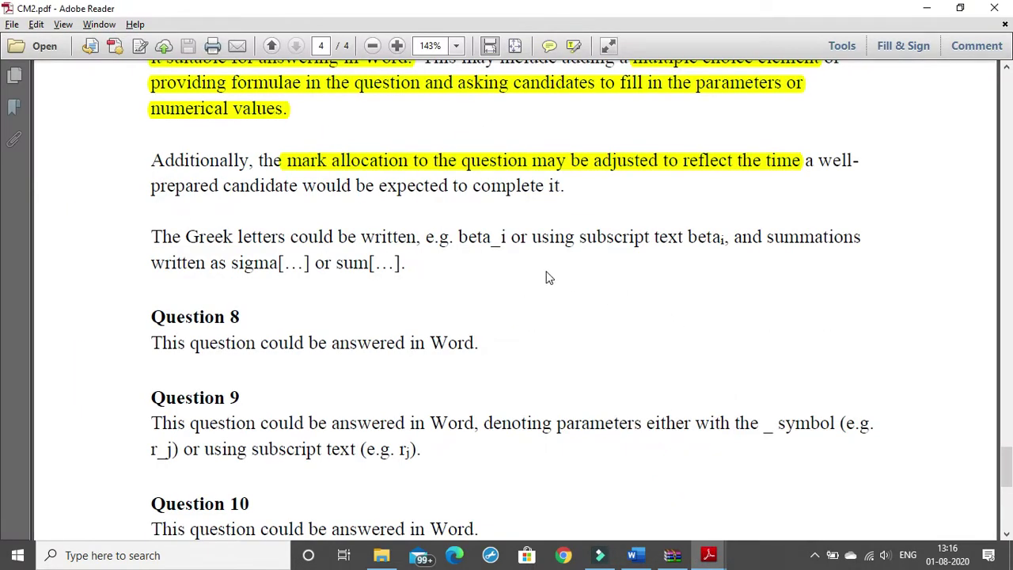
mouse_move(710, 555)
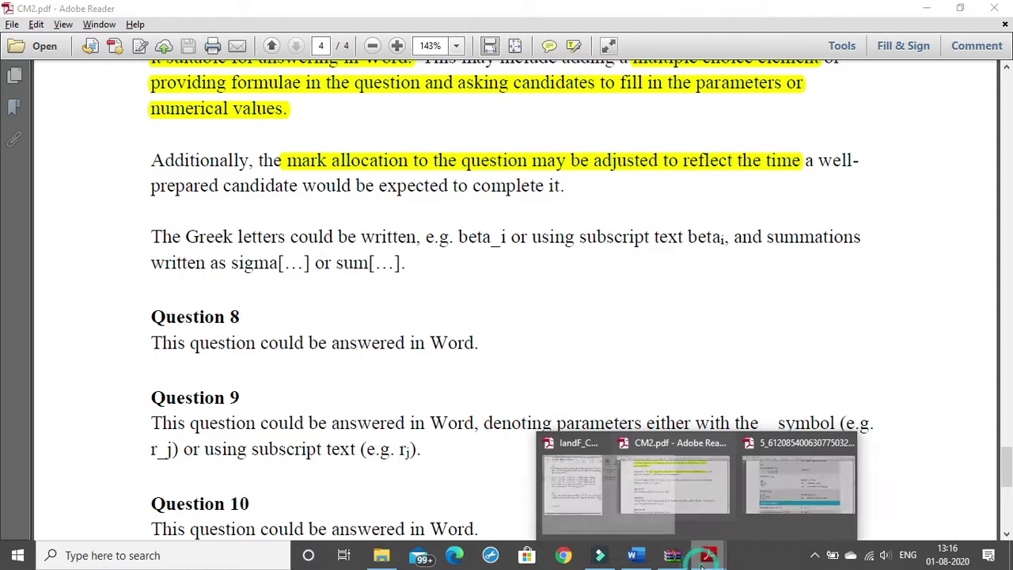
click(548, 490)
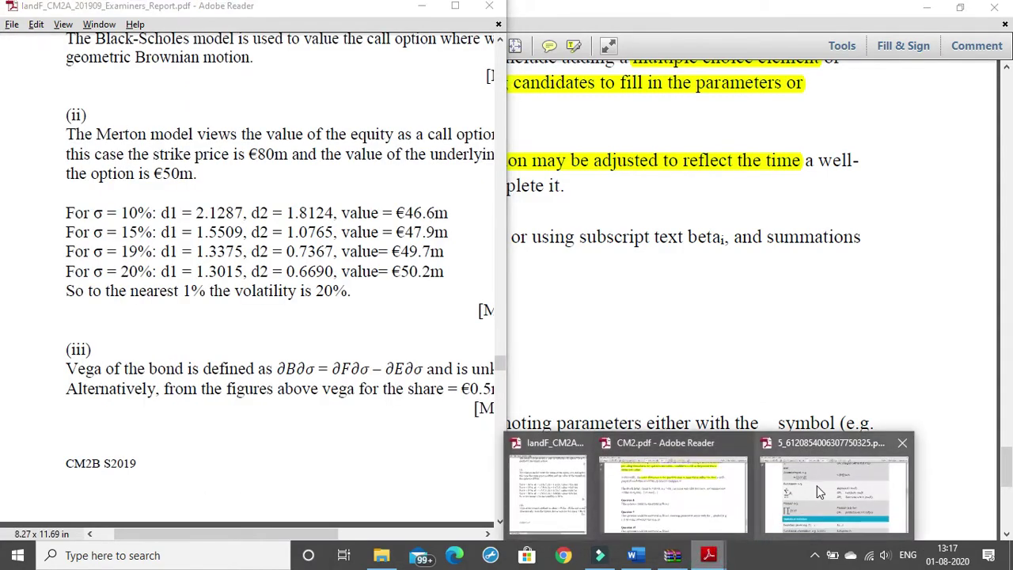
click(820, 483)
scroll(418, 281, up, 3)
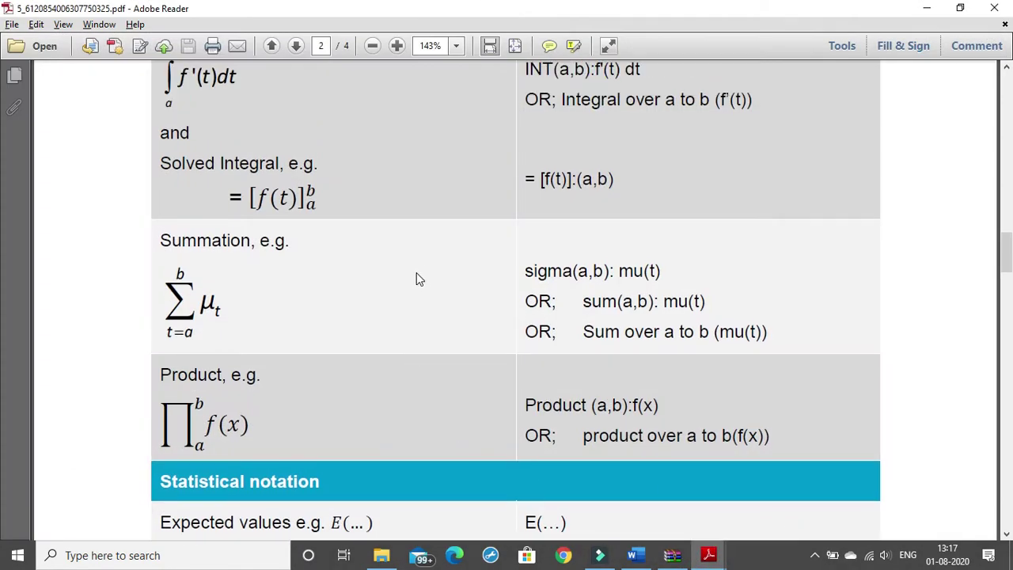
scroll(538, 316, down, 5)
scroll(459, 326, down, 3)
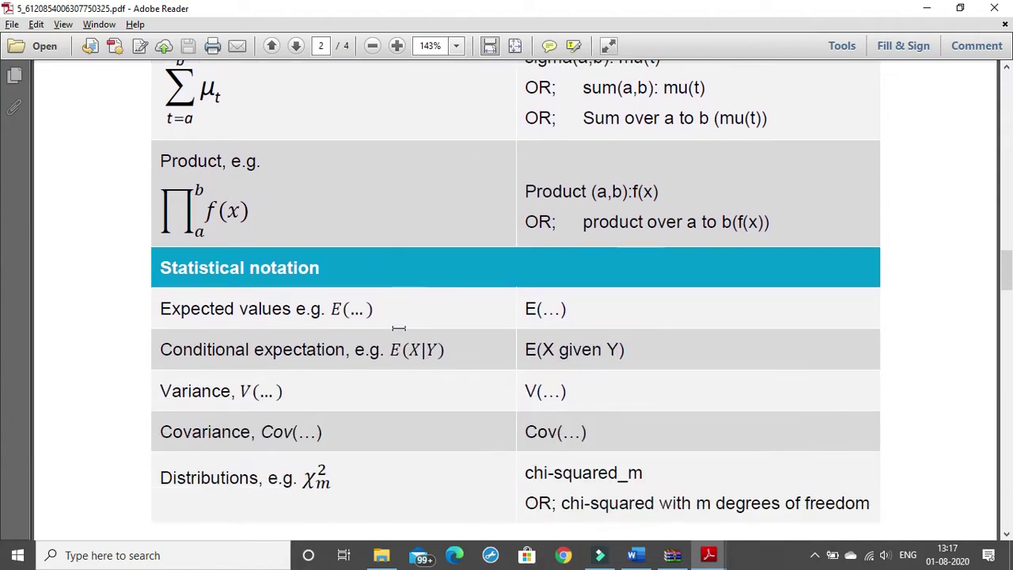
- Examine the derivatives entry in the notation guide, focusing on δf/δs and its written alternatives
scroll(402, 327, up, 13)
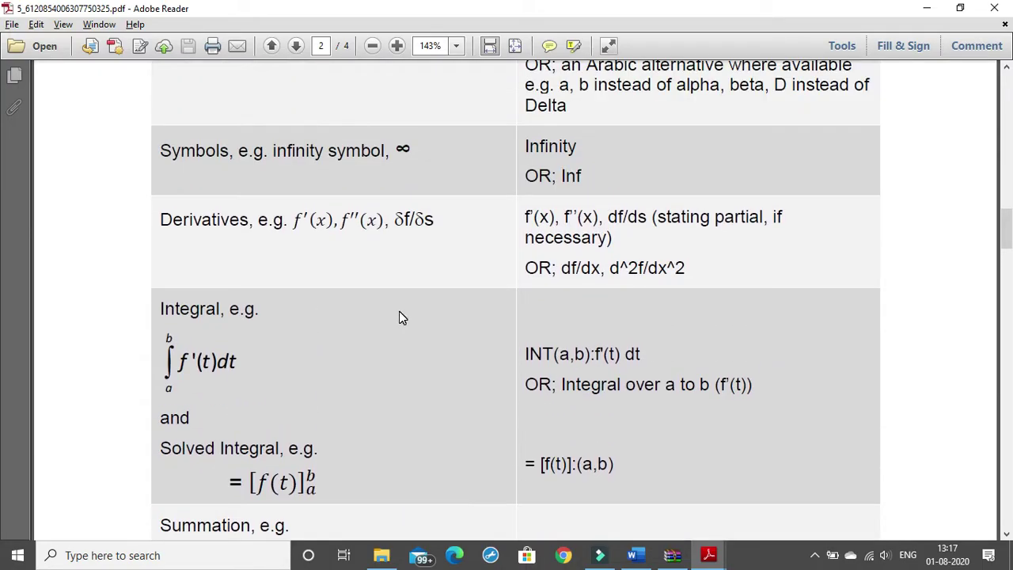
scroll(401, 320, up, 1)
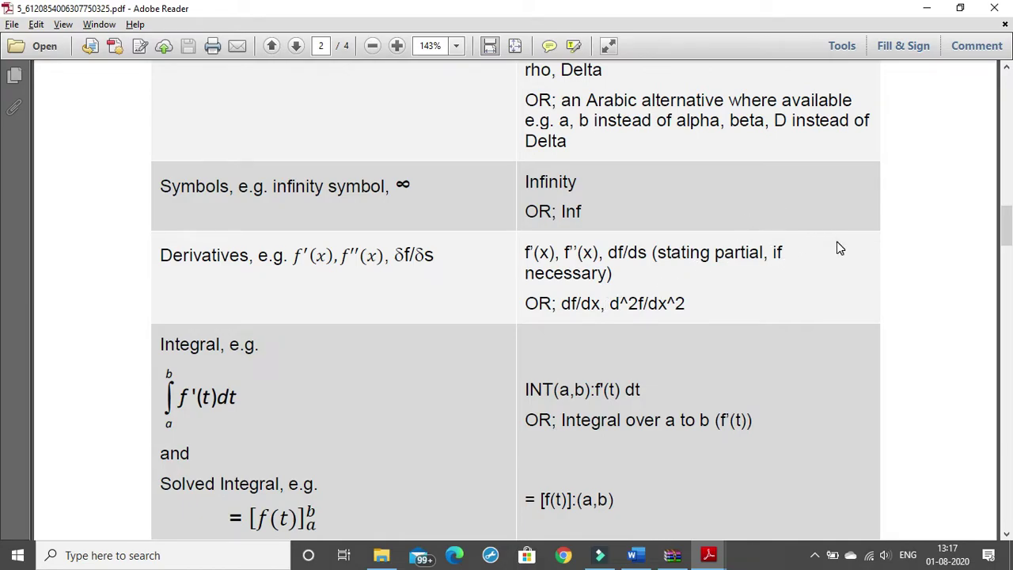
drag(394, 255, 436, 258)
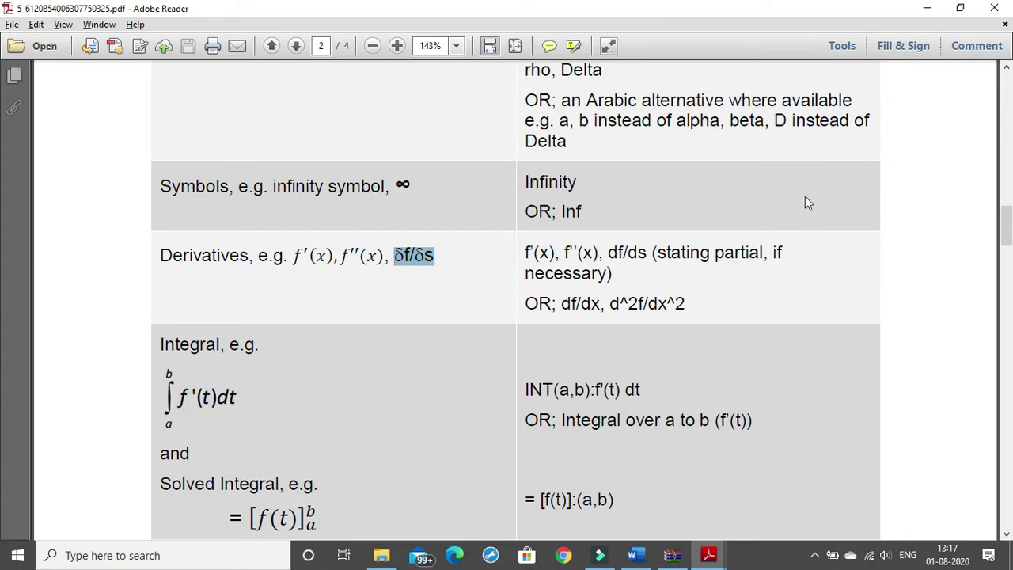
click(927, 8)
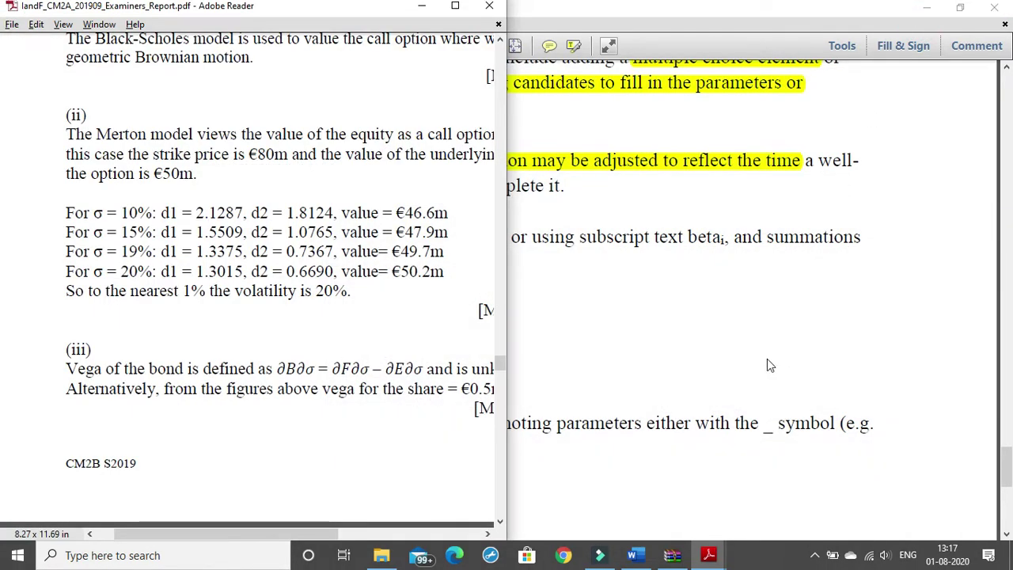
- Maximize the Examiners' Report, find Q9(i) and examine the general form equation for the incremental claims
double_click(465, 13)
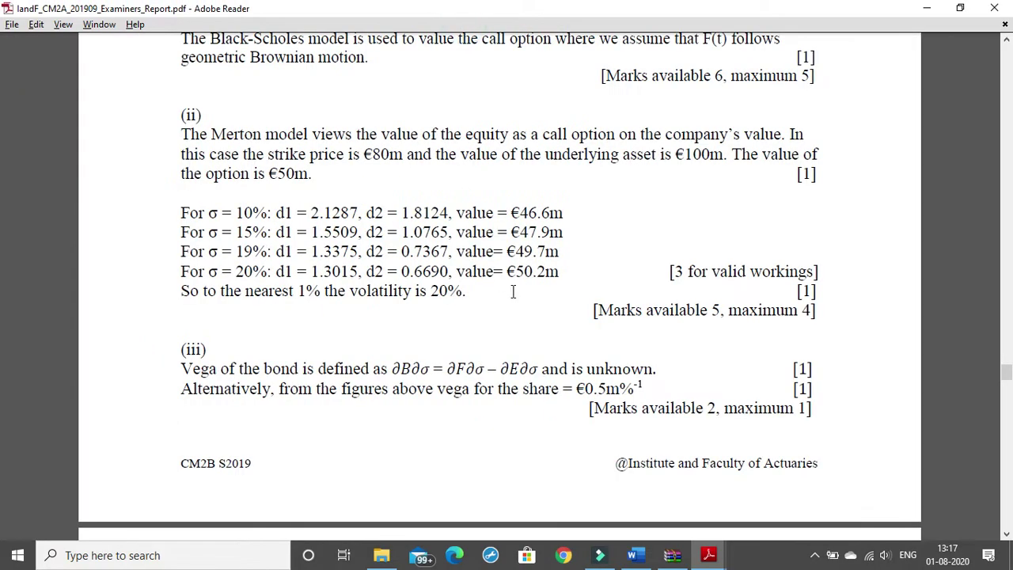
scroll(453, 292, up, 10)
scroll(475, 293, down, 7)
scroll(514, 293, down, 15)
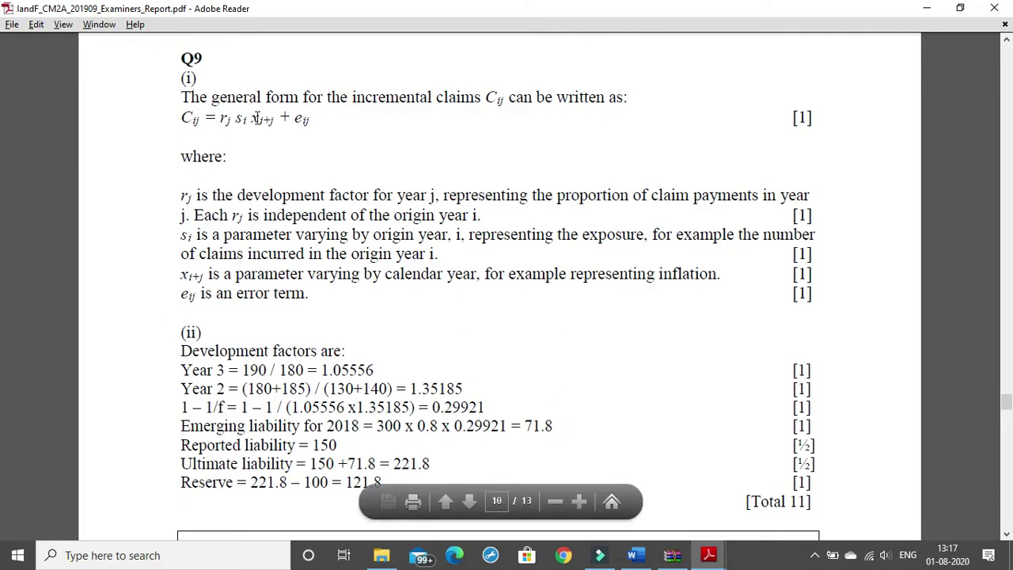
drag(179, 117, 319, 127)
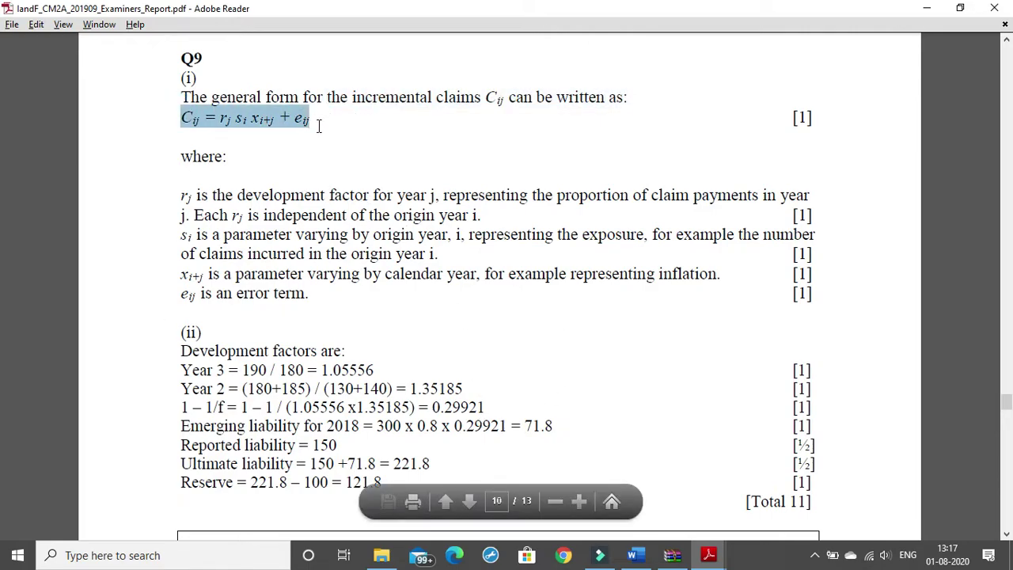
click(312, 147)
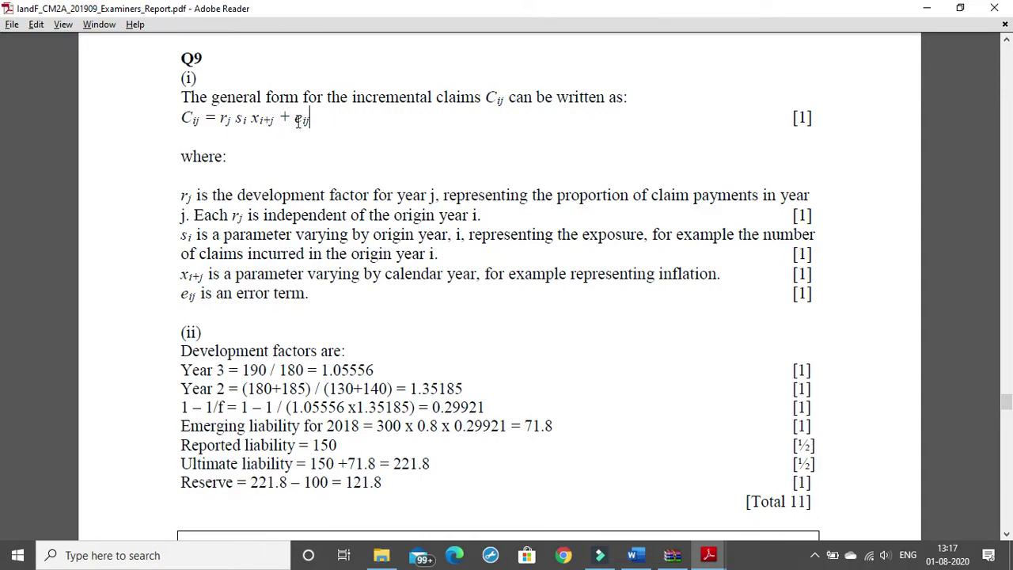
- Examine the gaps between the r, s and x terms in the Q9(i) incremental claims equation
double_click(234, 118)
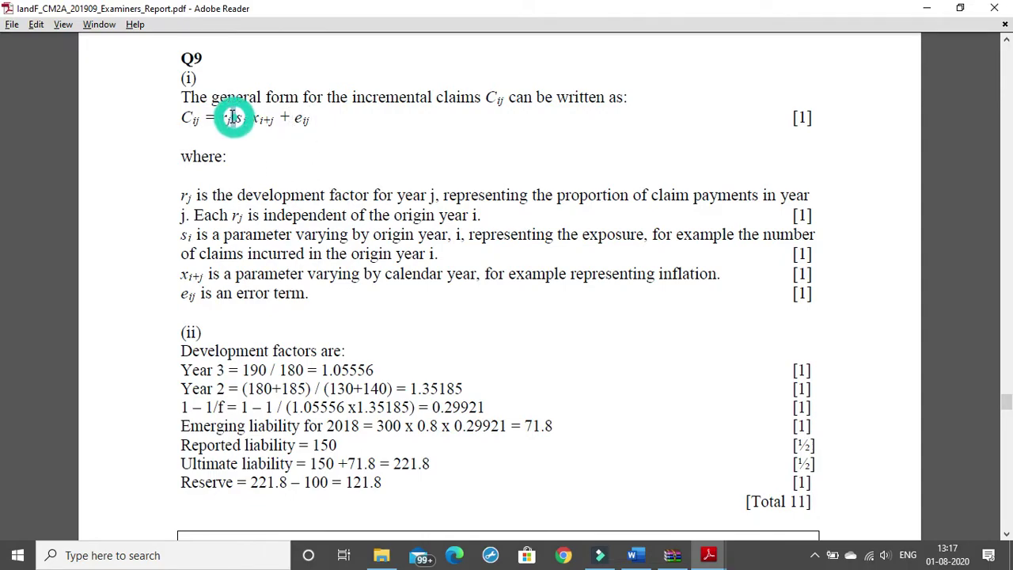
double_click(250, 118)
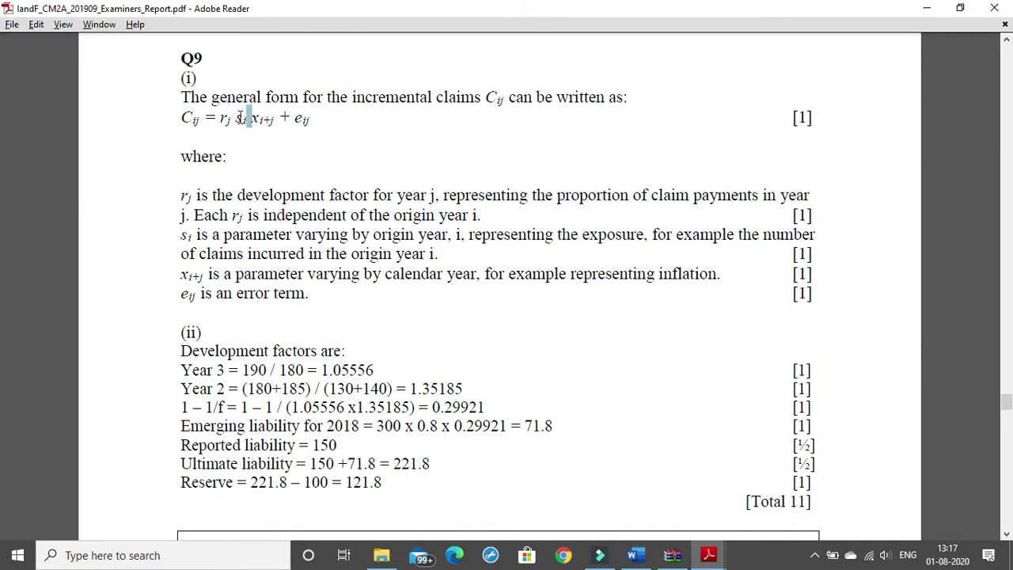
click(235, 117)
double_click(250, 118)
click(236, 117)
click(230, 117)
double_click(234, 117)
double_click(250, 118)
double_click(235, 118)
click(250, 121)
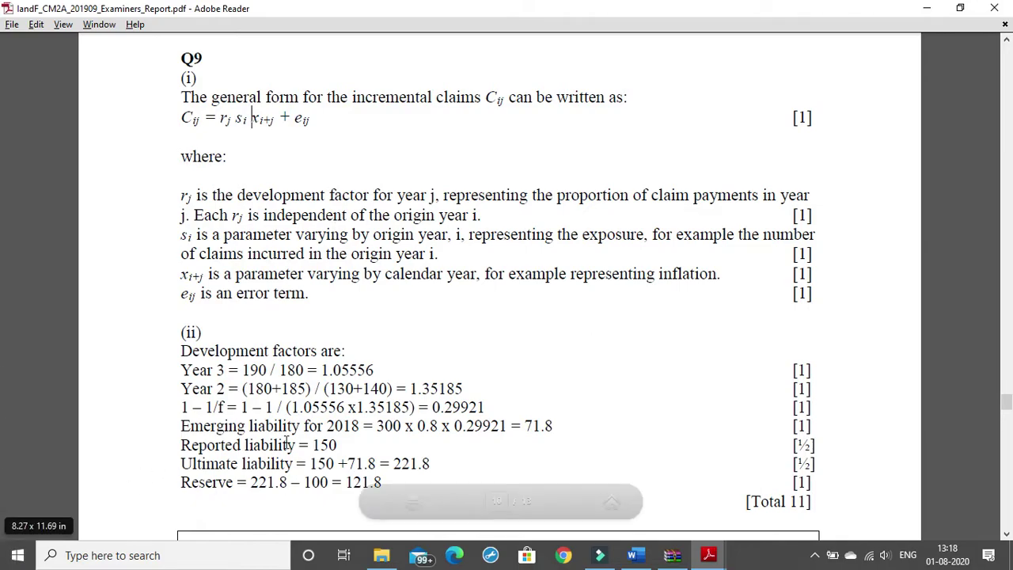
- Switch to Word and start an equation below the dB/dσ line with "Cij = ri", formatting ij and the second i as subscripts
click(633, 555)
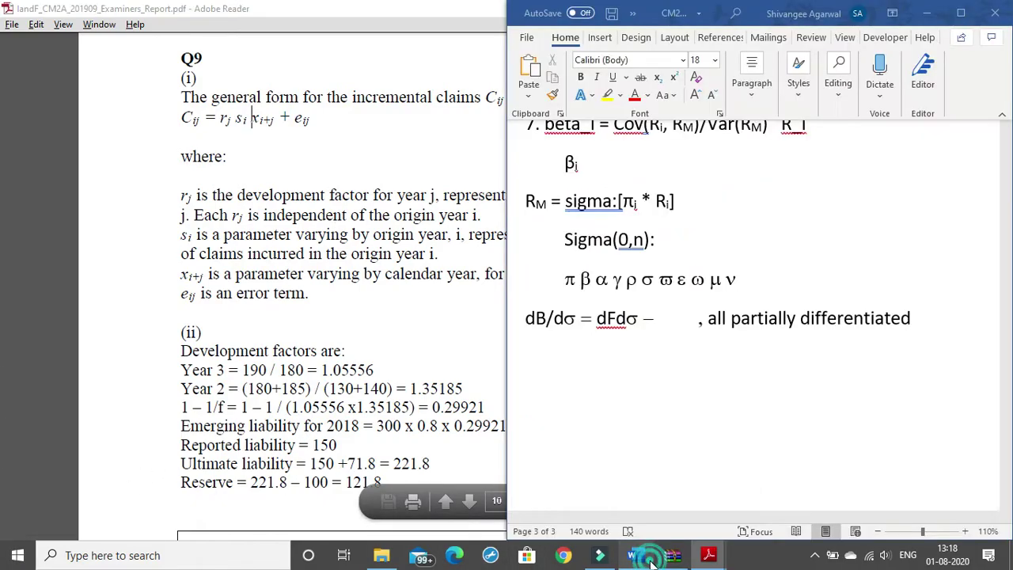
key(Return)
key(Return)
text(C)
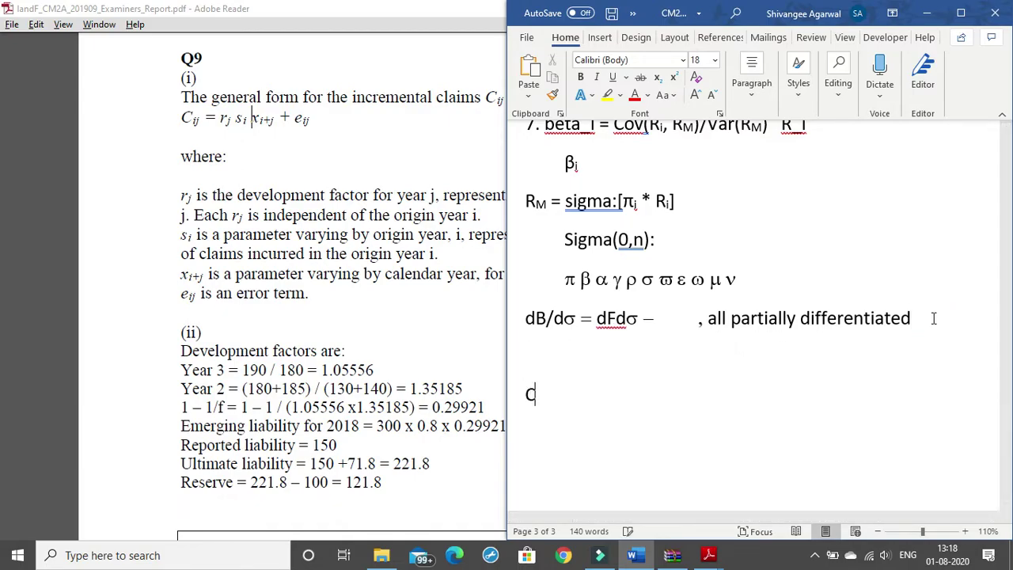
key(ctrl+equal)
text(ij)
key(ctrl+equal)
text(= r)
key(ctrl+equal)
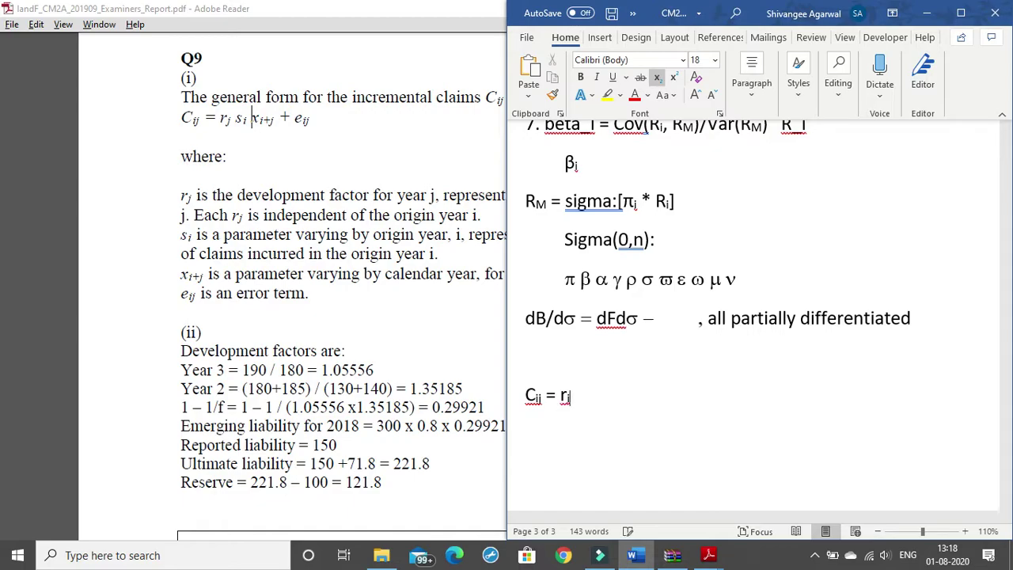
- Add s with subscript i after the r term, and change the subscript of r to j
key(ctrl+equal)
text(S)
key(BackSpace)
key(ctrl+equal)
text(i)
click(569, 394)
key(BackSpace)
text(j)
- Append x with the subscript i+j to the end of the Cij equation
key(Right)
key(Right)
key(Right)
key(ctrl+equal)
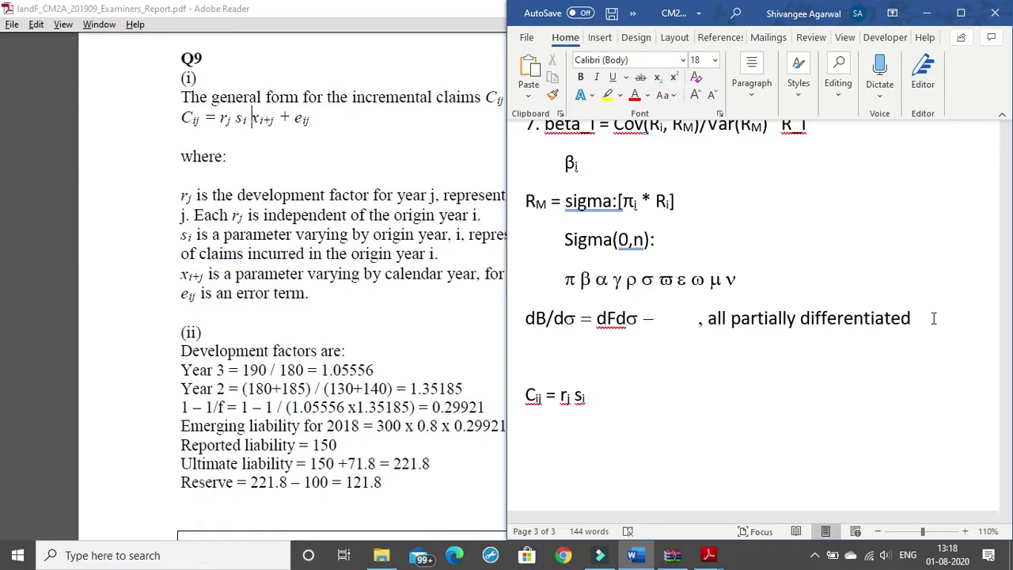
key(ctrl+equal)
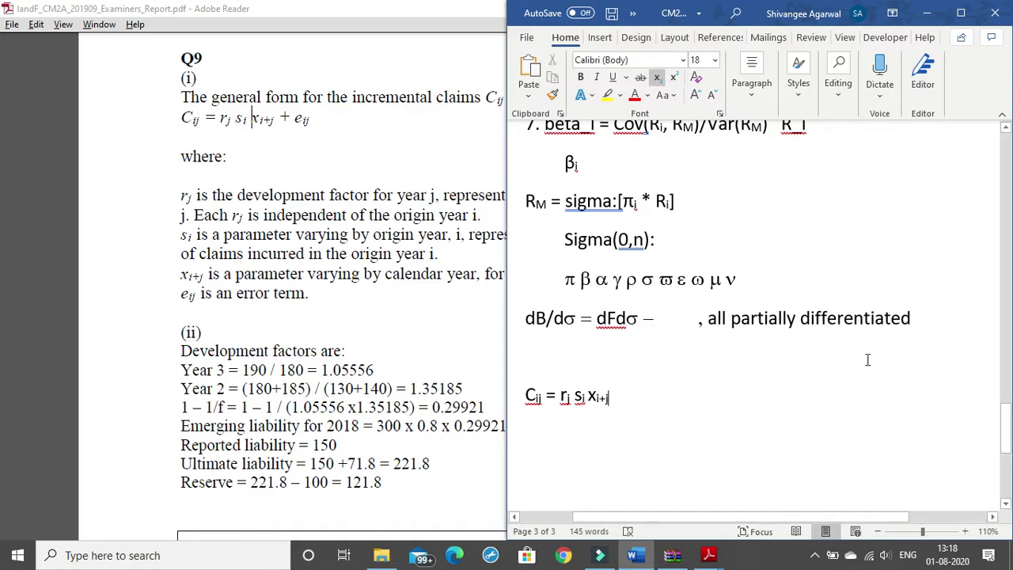
- Insert an asterisk in place of the space between the r and s terms, keeping j as the subscript of r
click(574, 396)
text(*)
key(Delete)
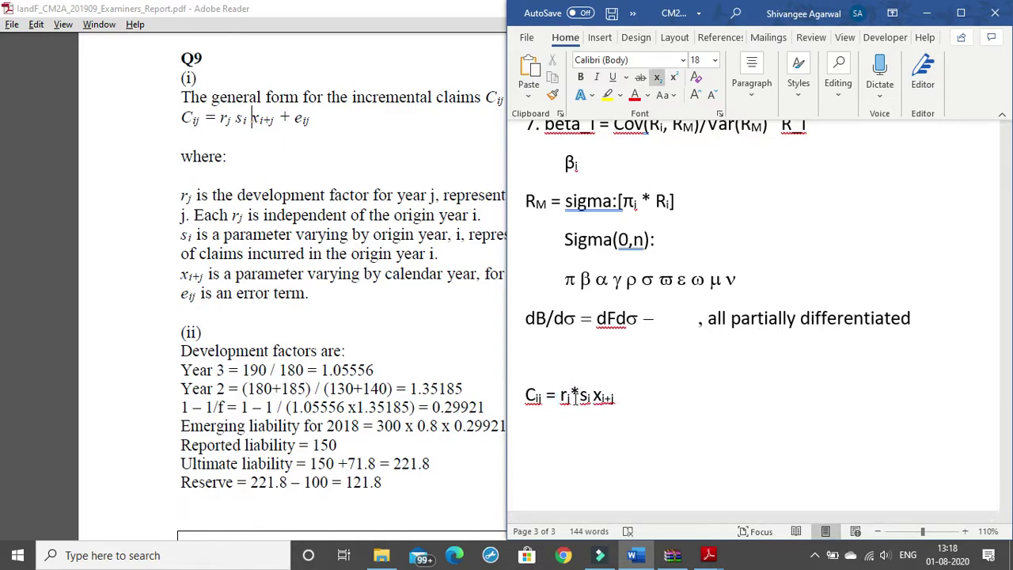
key(ctrl+equal)
key(ctrl+equal)
key(BackSpace)
text(j)
- Replace the space between the s and x terms with an asterisk
click(590, 395)
key(BackSpace)
key(ctrl+equal)
text(*)
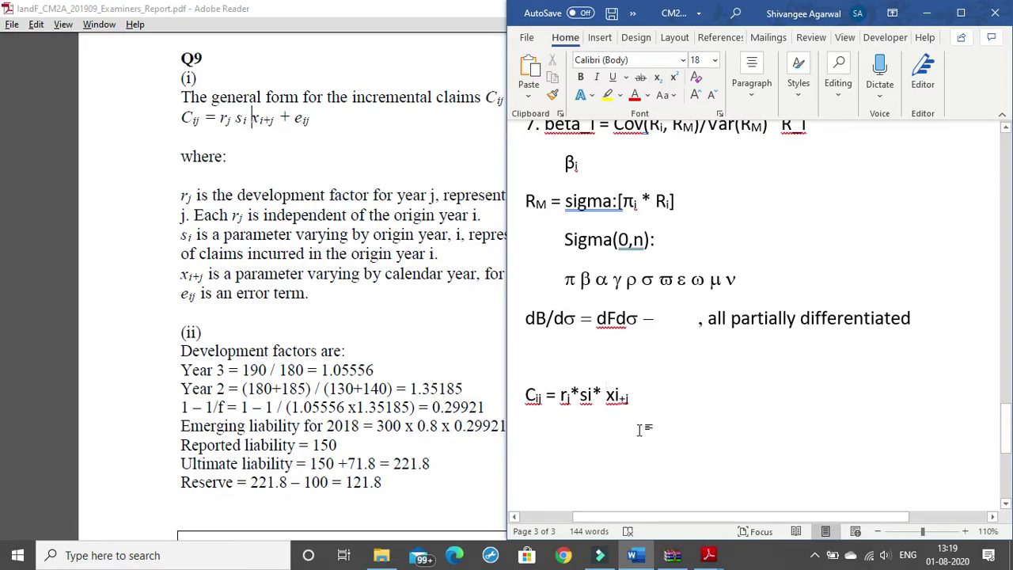
key(BackSpace)
key(BackSpace)
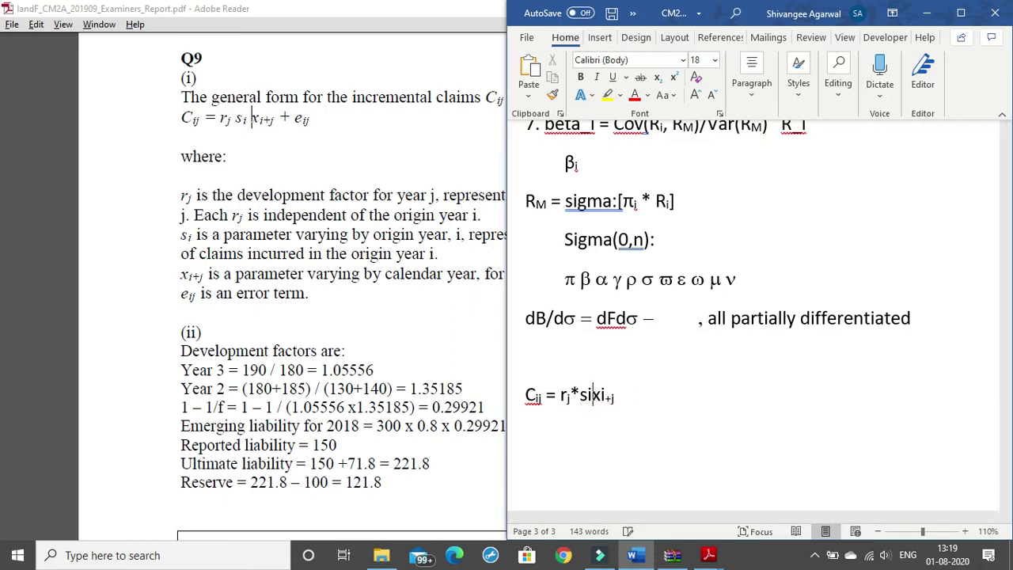
text(*)
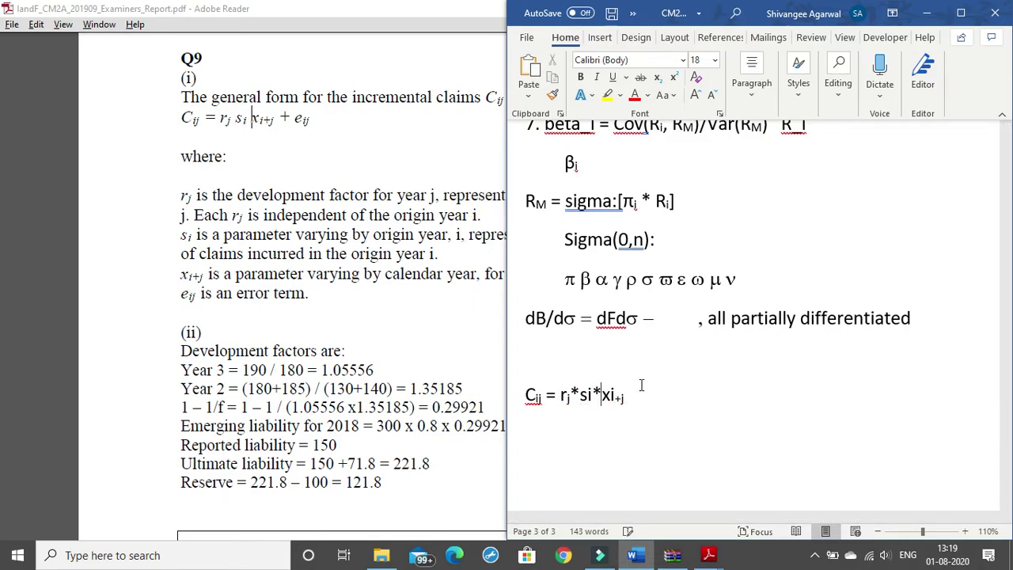
- Add a space before the x term in the Cij equation
click(601, 389)
scroll(583, 362, down, 2)
click(640, 198)
drag(638, 215, 523, 214)
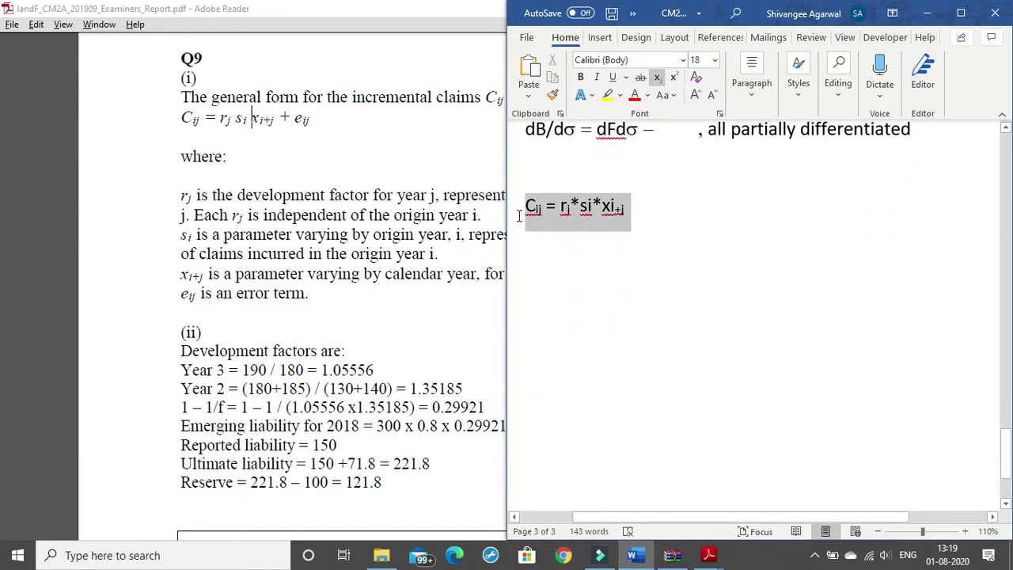
click(733, 272)
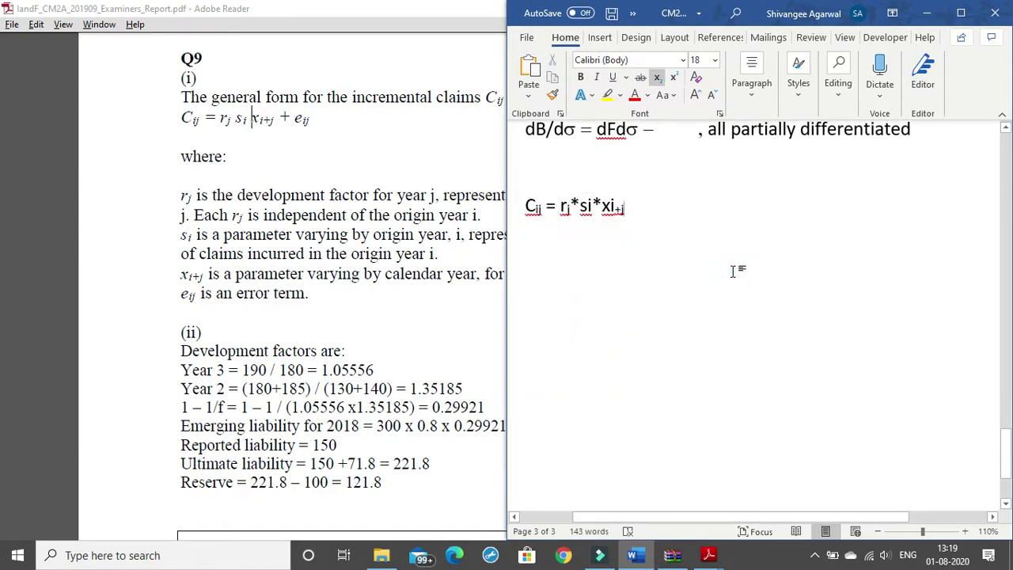
click(604, 206)
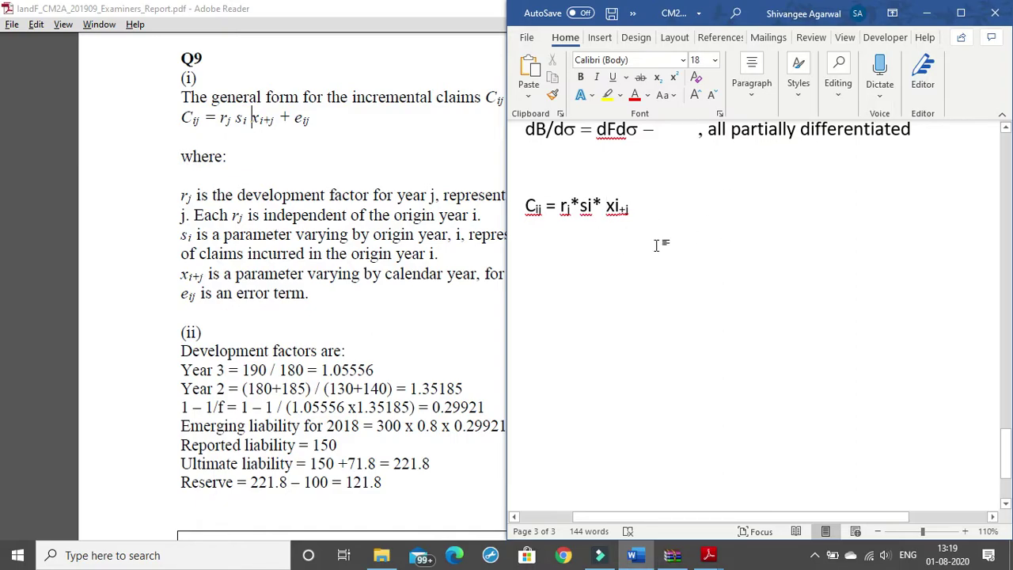
- Format the i after x as subscript so that the full i+j is the subscript of x
click(621, 208)
right_click(517, 219)
mouse_move(554, 228)
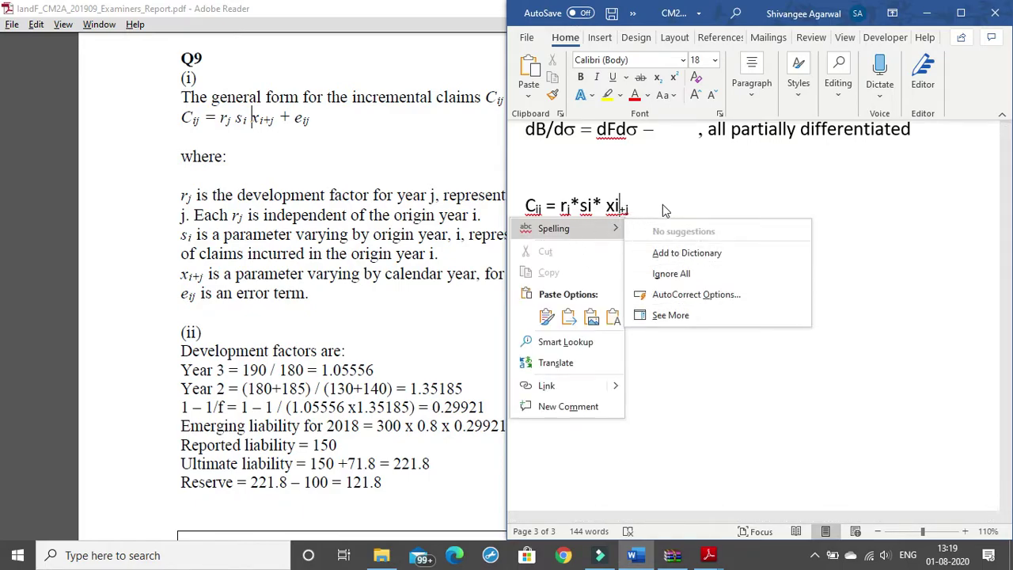
click(631, 197)
click(615, 205)
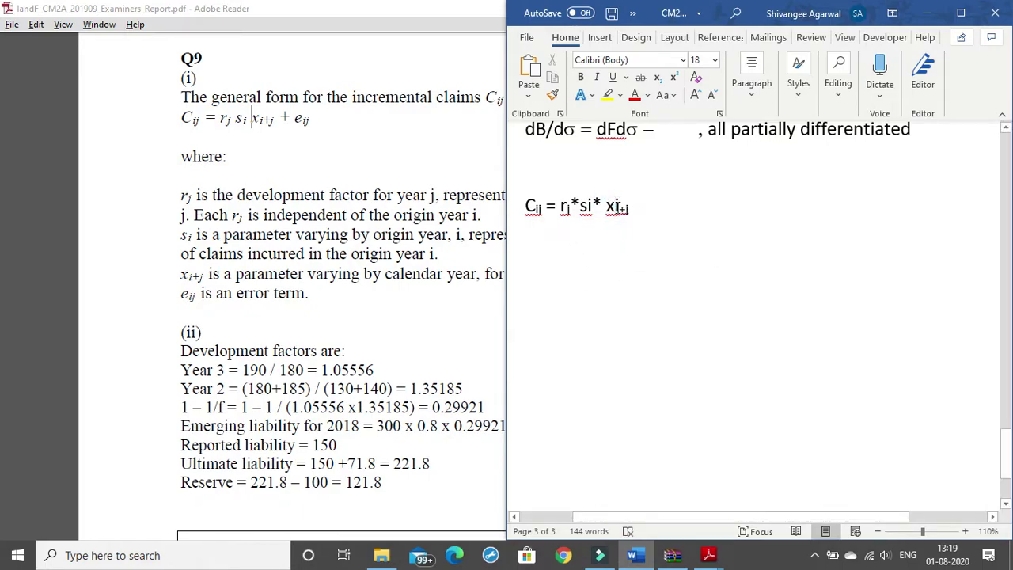
key(shift+Right)
key(ctrl+equal)
click(618, 209)
text(+j)
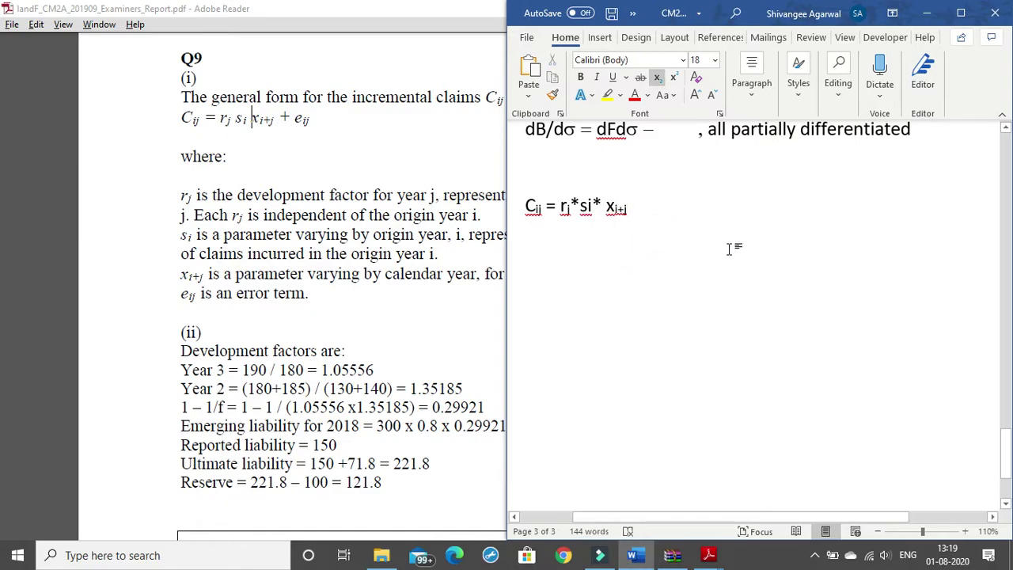
- Format the i after s as subscript and place the cursor at the end of the Cij equation
drag(586, 207, 593, 207)
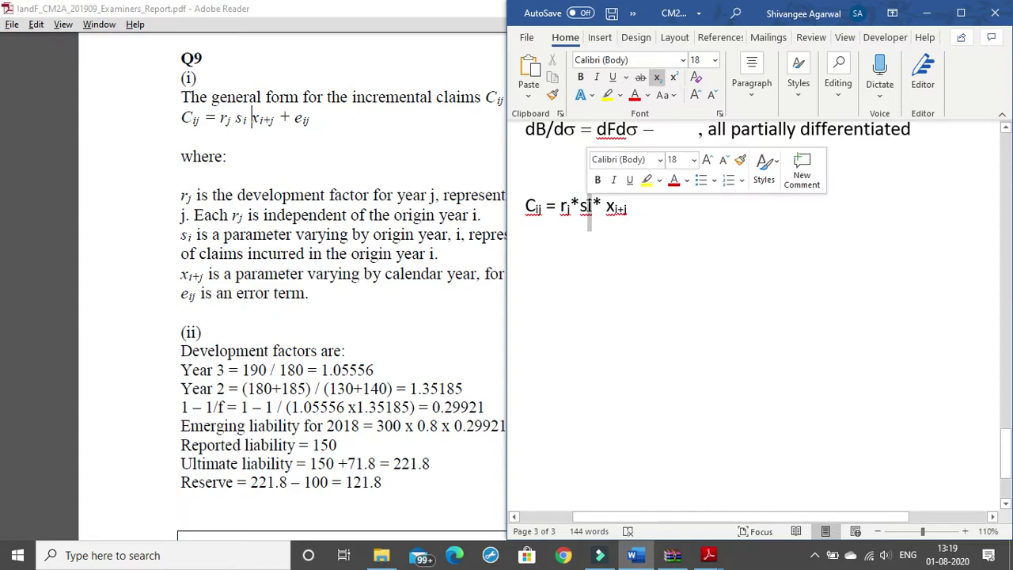
key(ctrl+equal)
click(631, 210)
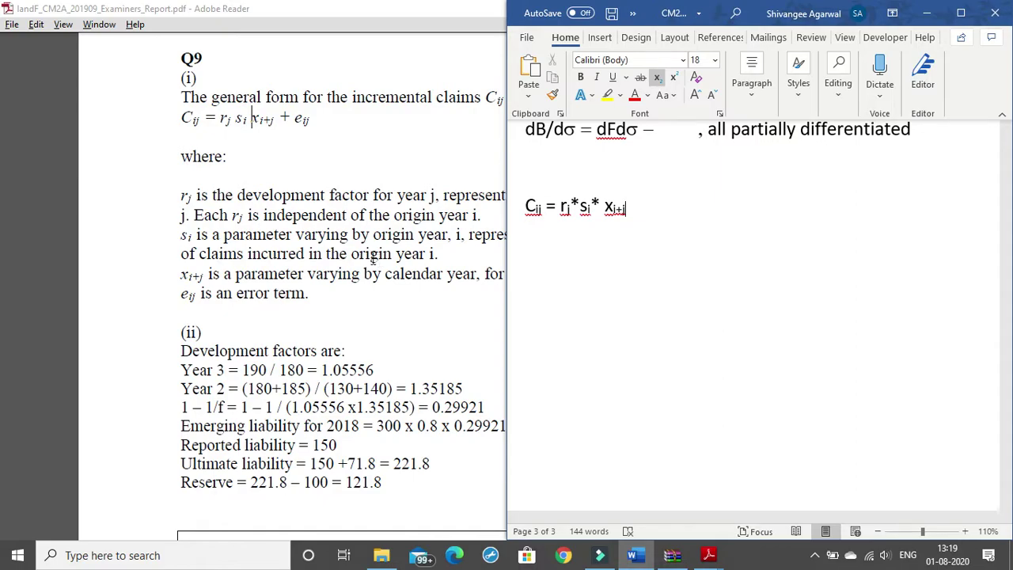
- Switch to the Examiners' Report and look over the parameter definitions in Q9(i)
drag(354, 255, 392, 255)
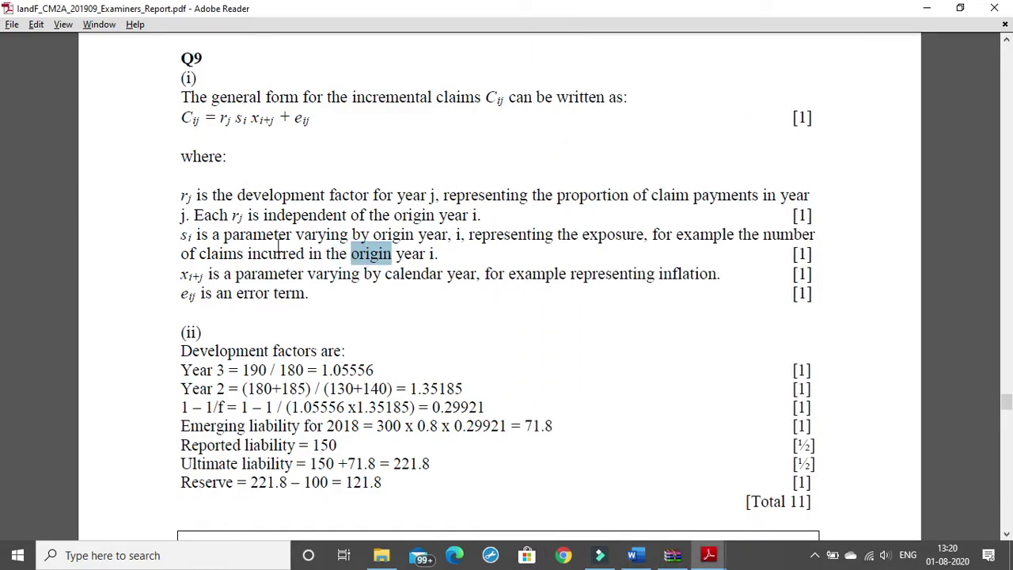
click(379, 251)
drag(378, 252, 384, 252)
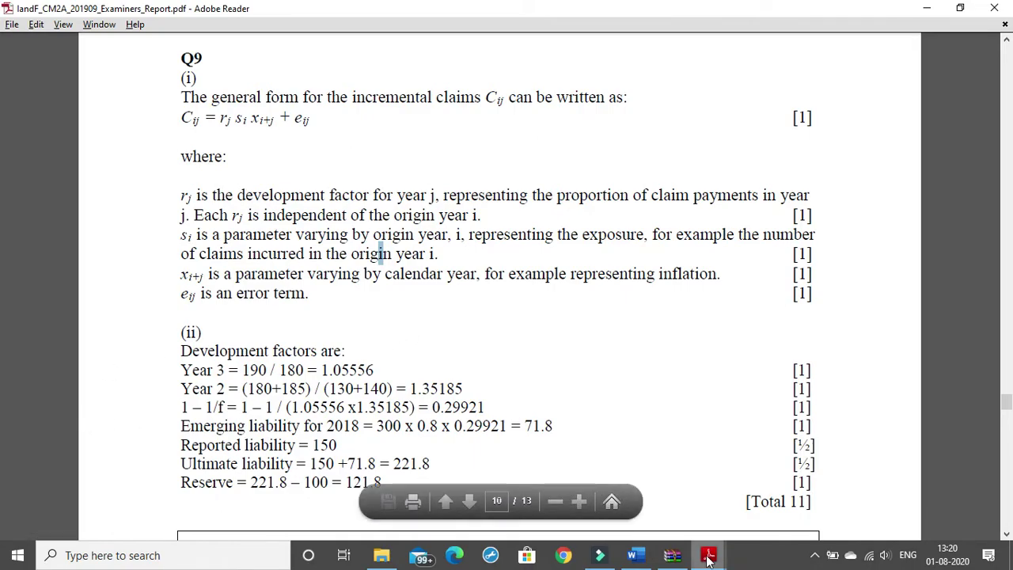
- Return to Word, add spaces after the x term and turn off subscript formatting
click(633, 555)
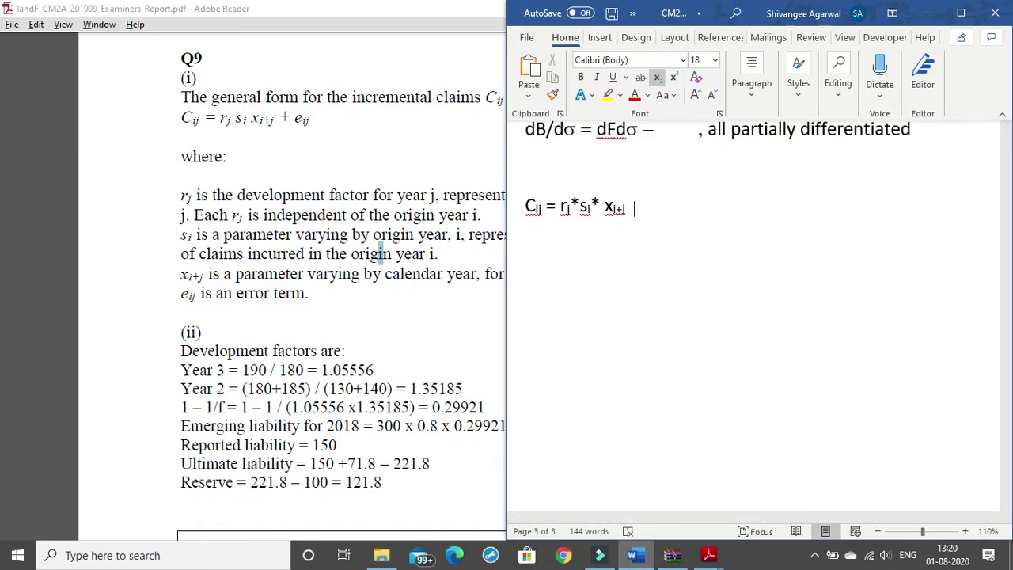
key(ctrl+equal)
scroll(537, 258, up, 3)
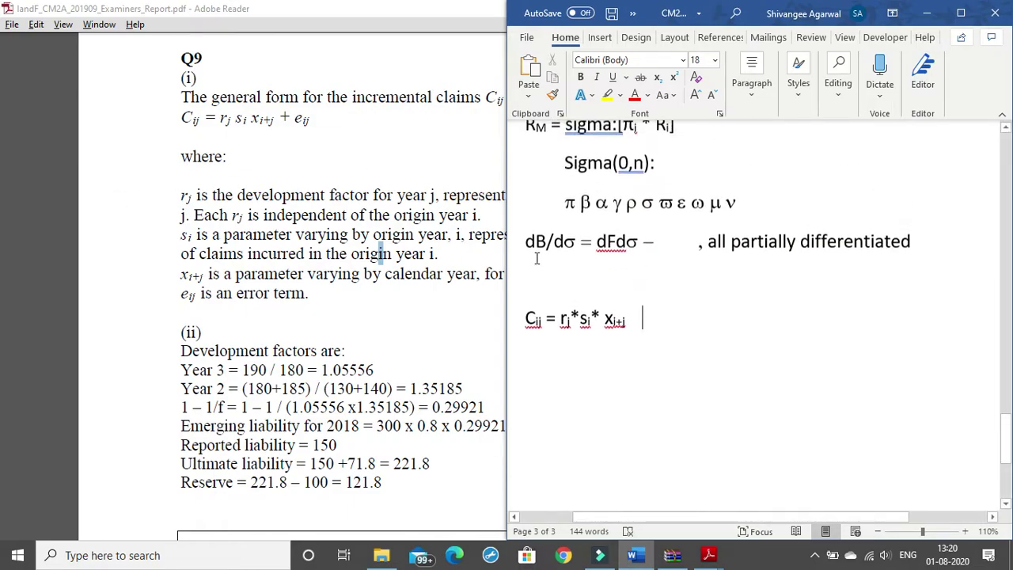
- Look over the Q9 solution in the Examiners' Report, and switch to CM2.pdf to read the Question 9 guidance
scroll(478, 283, up, 1)
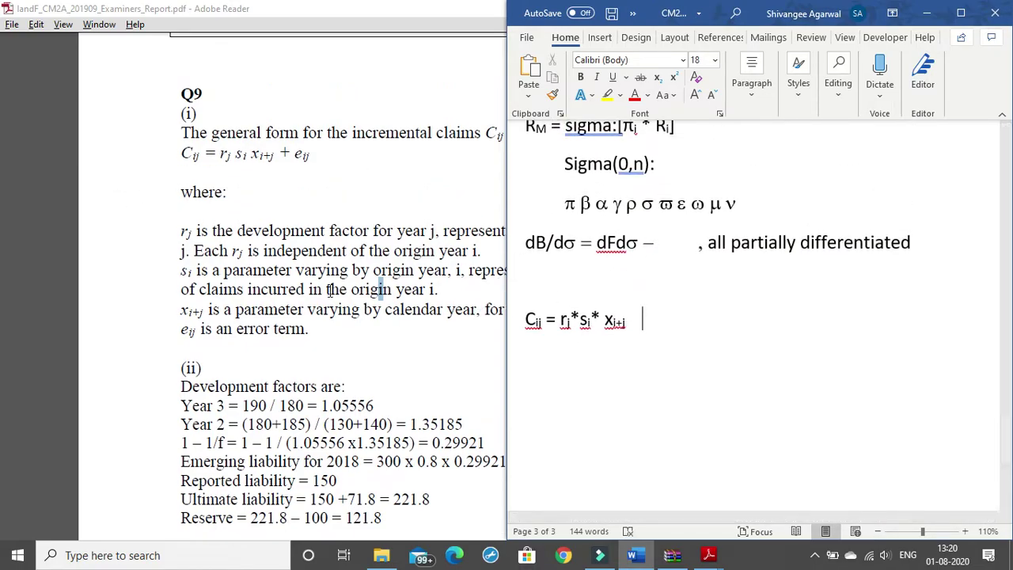
scroll(330, 290, down, 1)
scroll(724, 292, down, 1)
scroll(409, 317, down, 1)
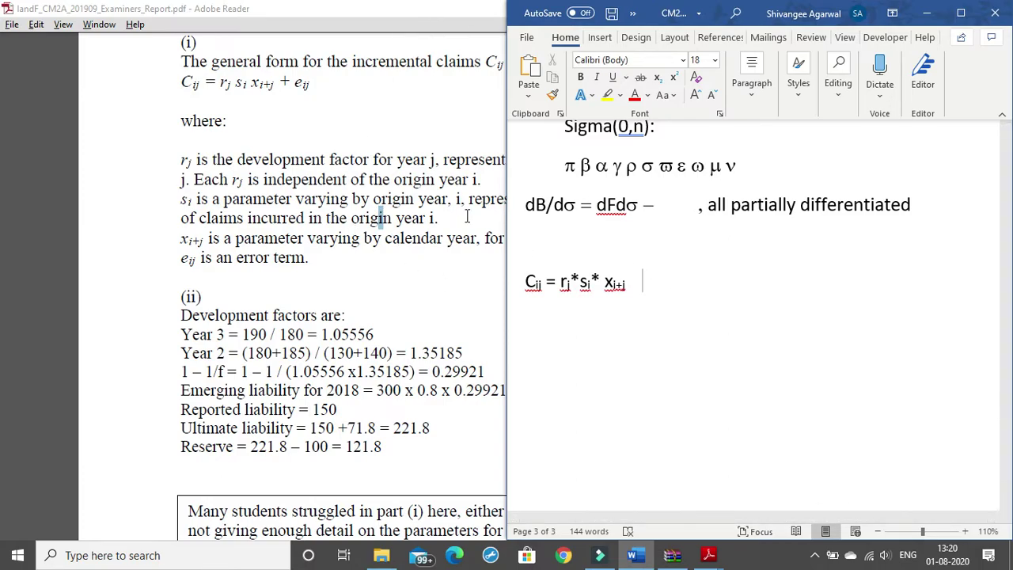
mouse_move(709, 555)
click(708, 511)
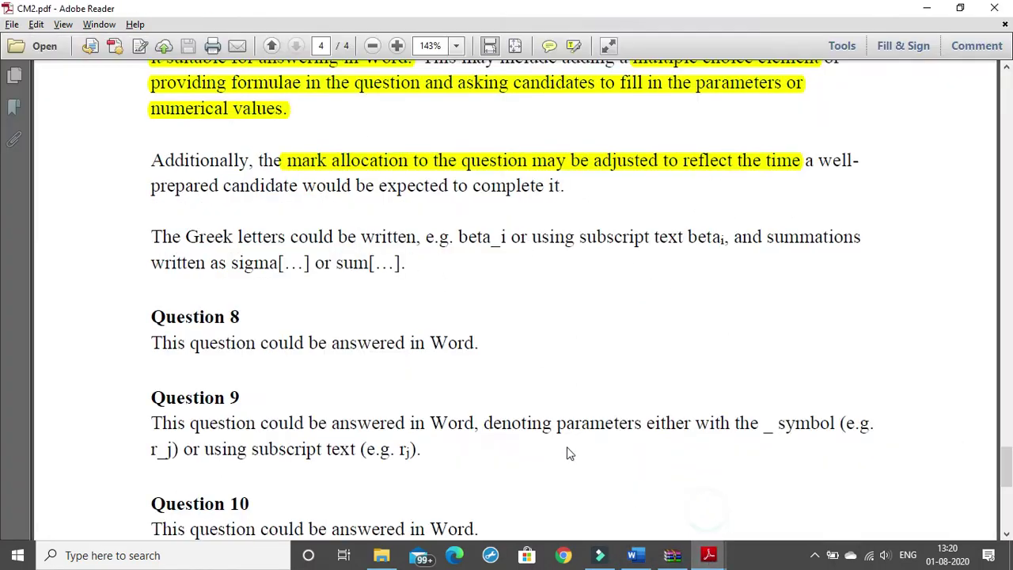
- Read the Question 9 and Question 10 guidance, focusing on the r_j and subscript parameter notations
scroll(400, 342, down, 3)
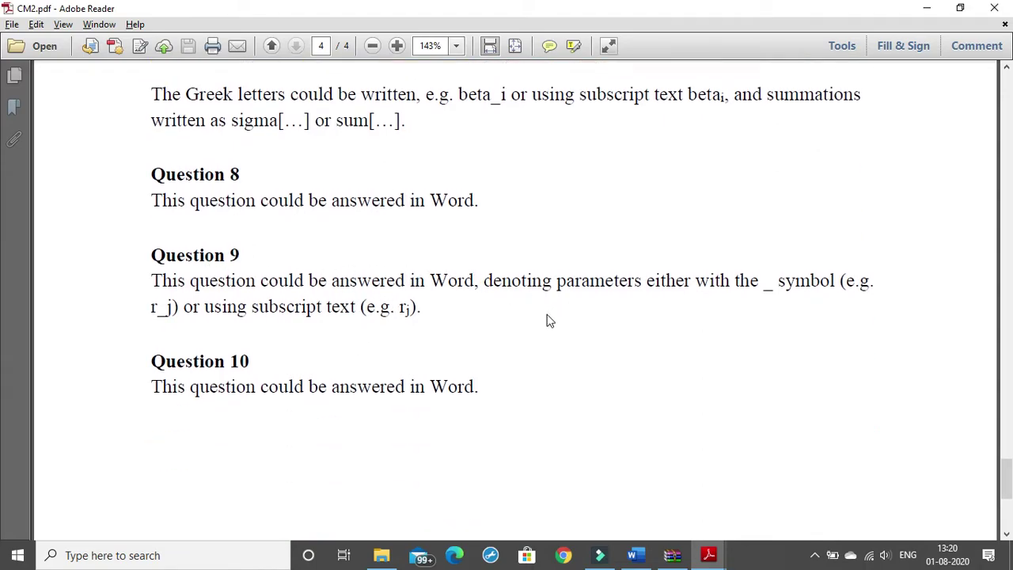
drag(416, 310, 395, 309)
drag(176, 309, 151, 309)
click(435, 316)
click(705, 552)
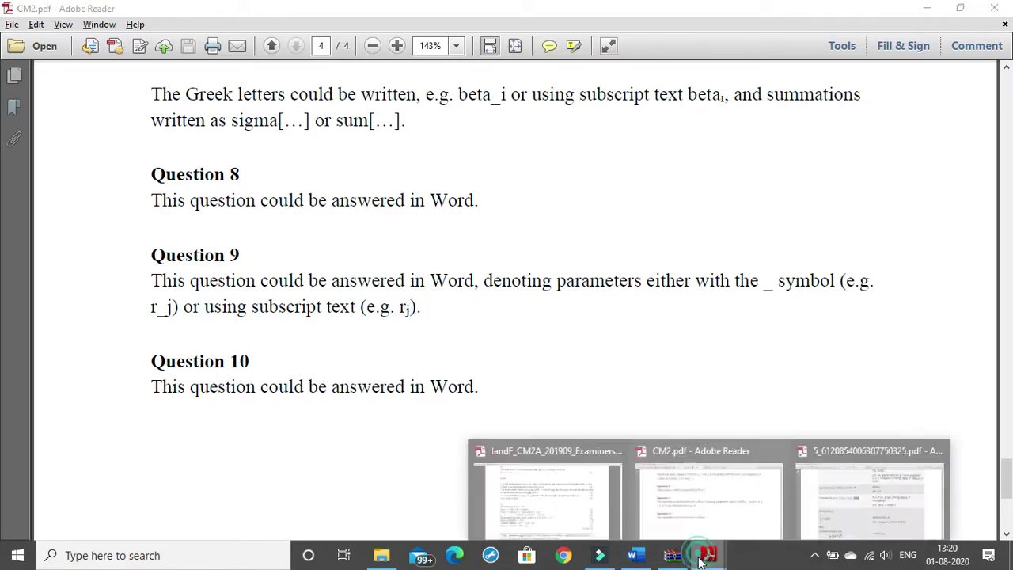
click(692, 523)
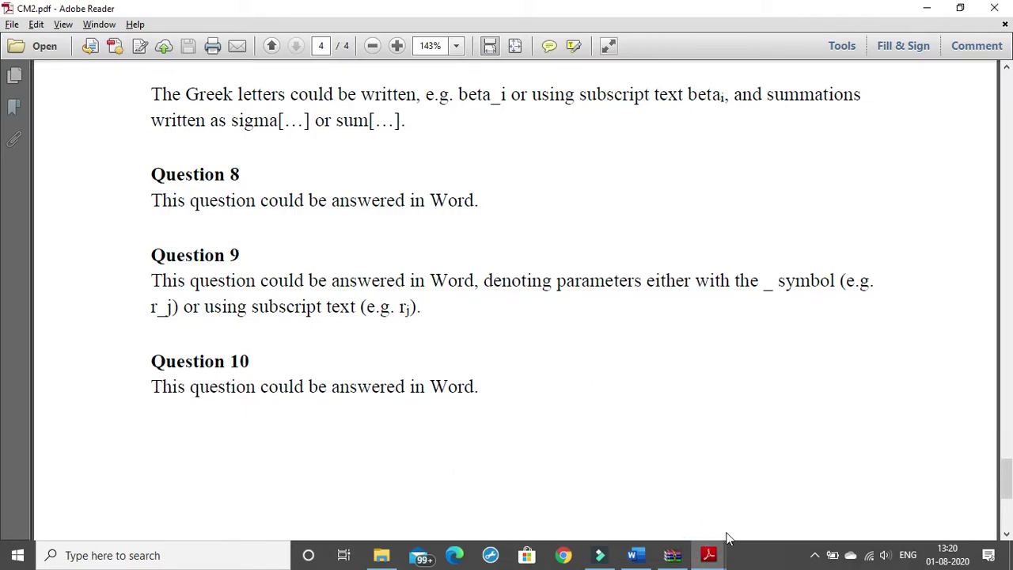
- Switch to the Examiners' Report and look over the year-two assets equation in the Q10(iv) solution
click(710, 552)
click(575, 509)
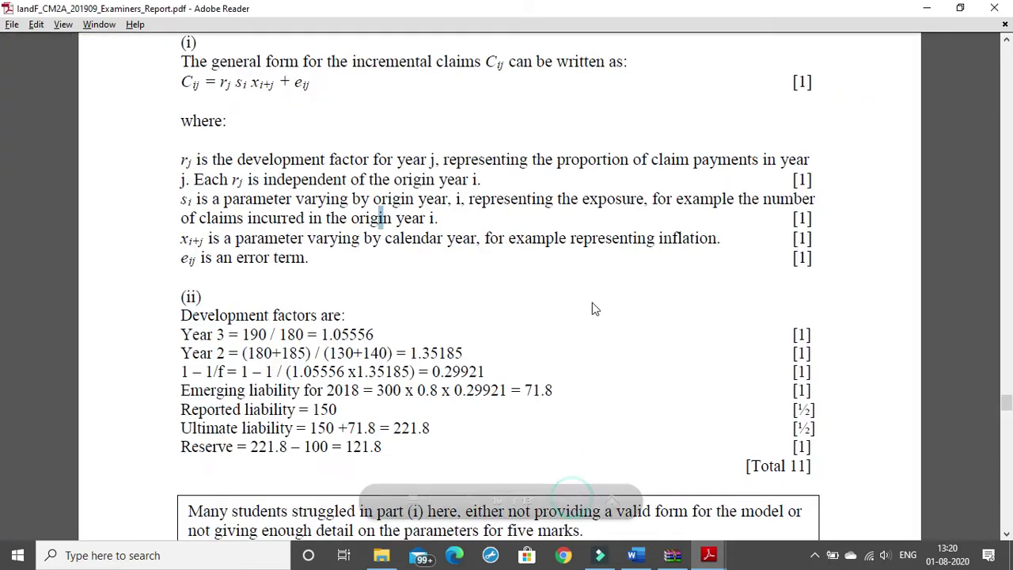
scroll(589, 307, down, 5)
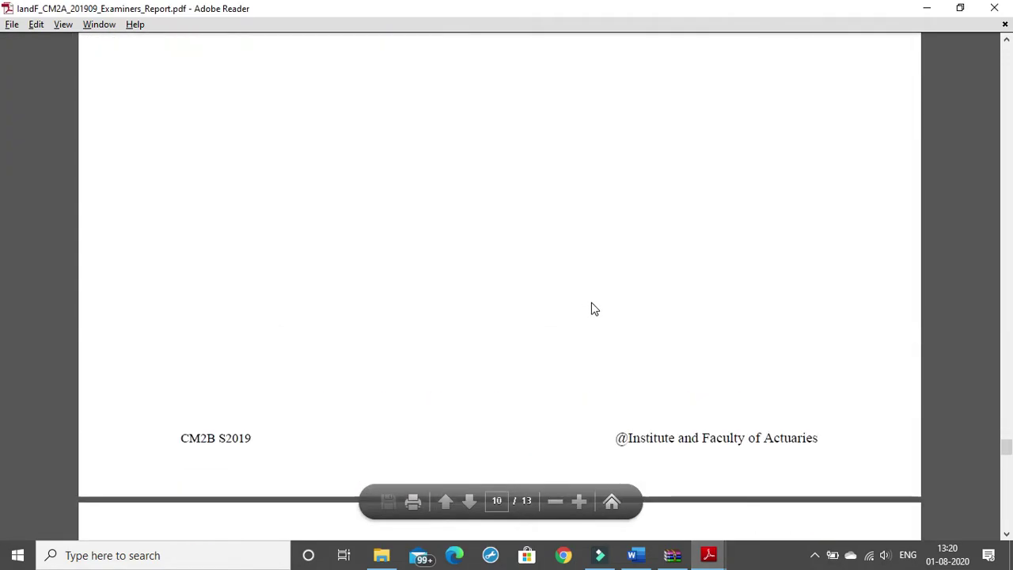
scroll(612, 304, down, 10)
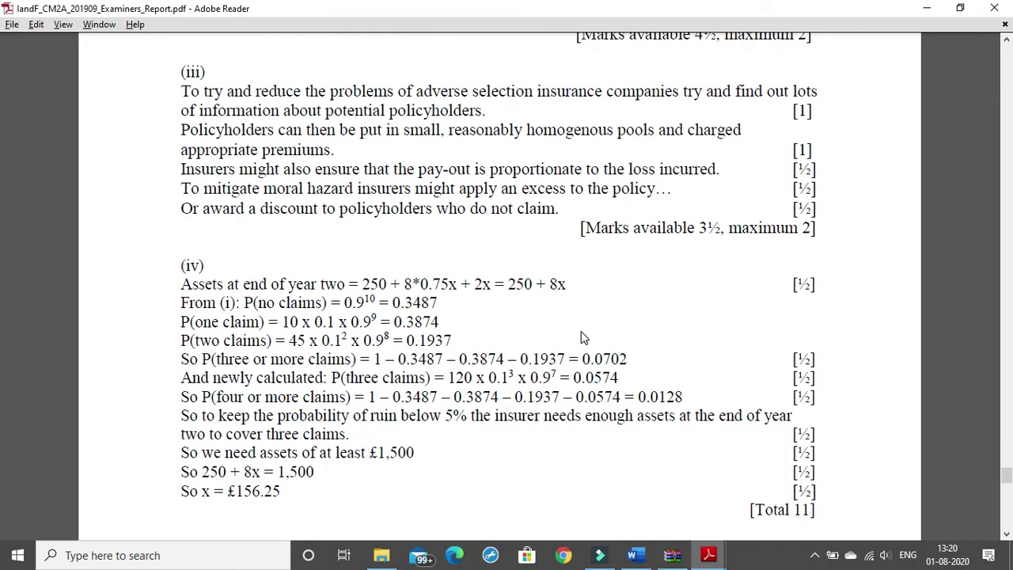
drag(364, 285, 588, 277)
click(573, 294)
drag(348, 285, 570, 285)
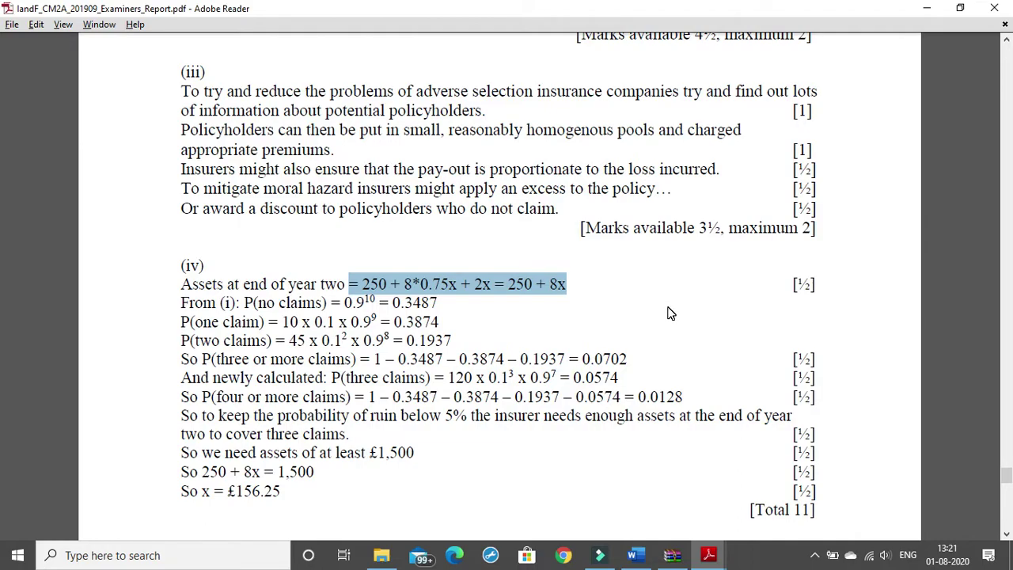
click(461, 314)
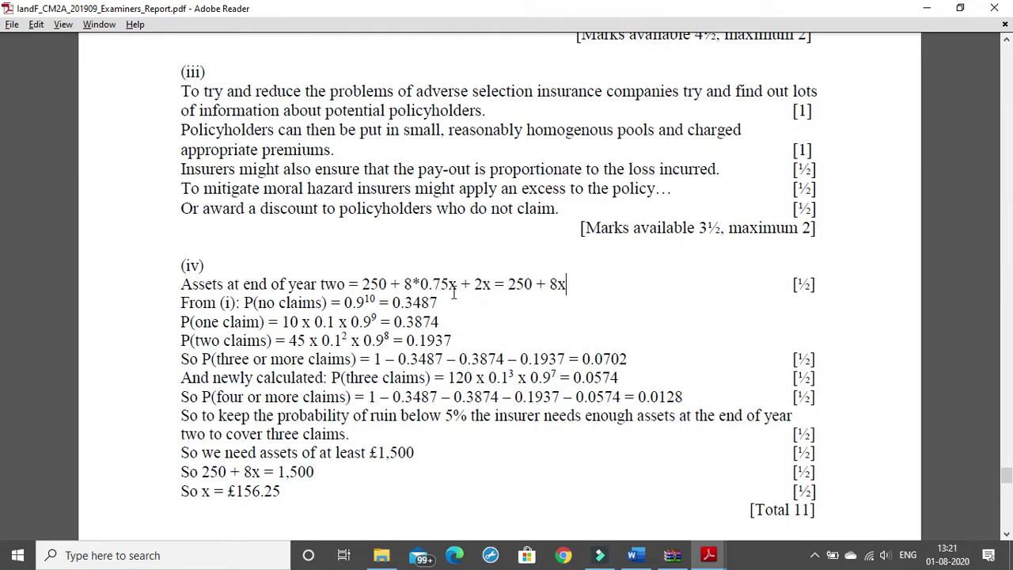
- Examine the asterisk multiplication sign and the variable x in the 8*0.75x term of the year-two assets equation
click(422, 284)
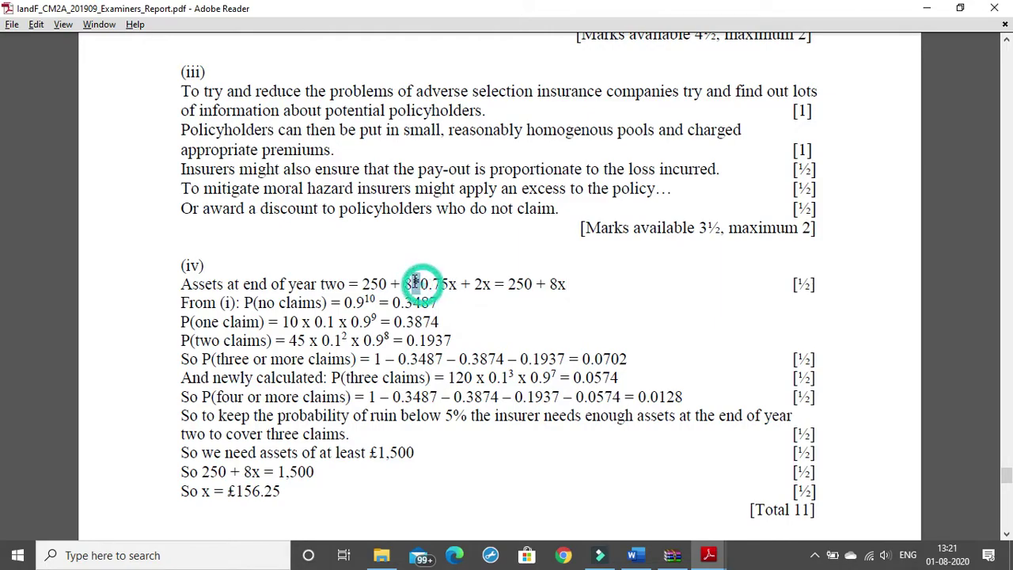
drag(449, 283, 457, 291)
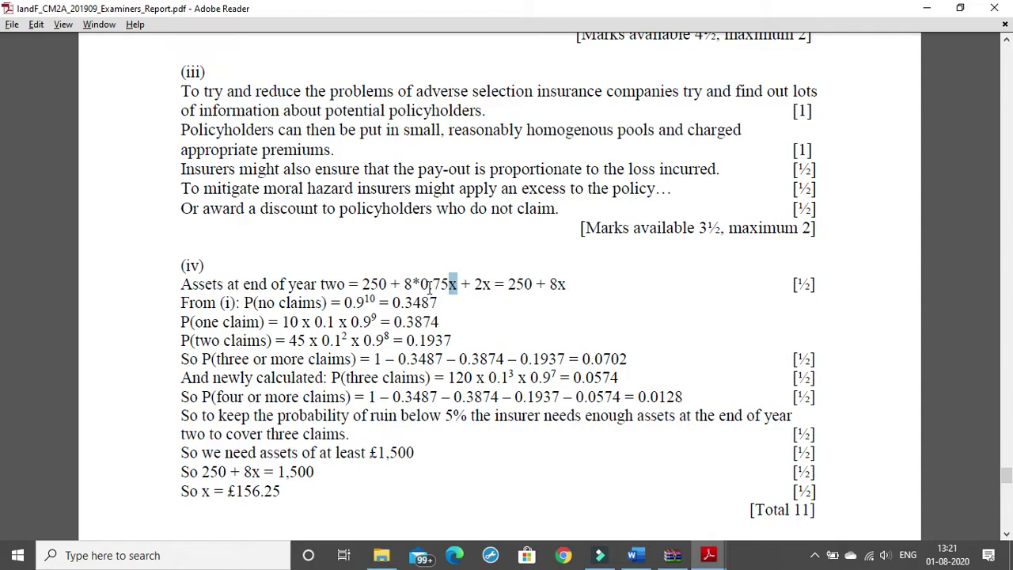
drag(412, 285, 418, 287)
double_click(456, 285)
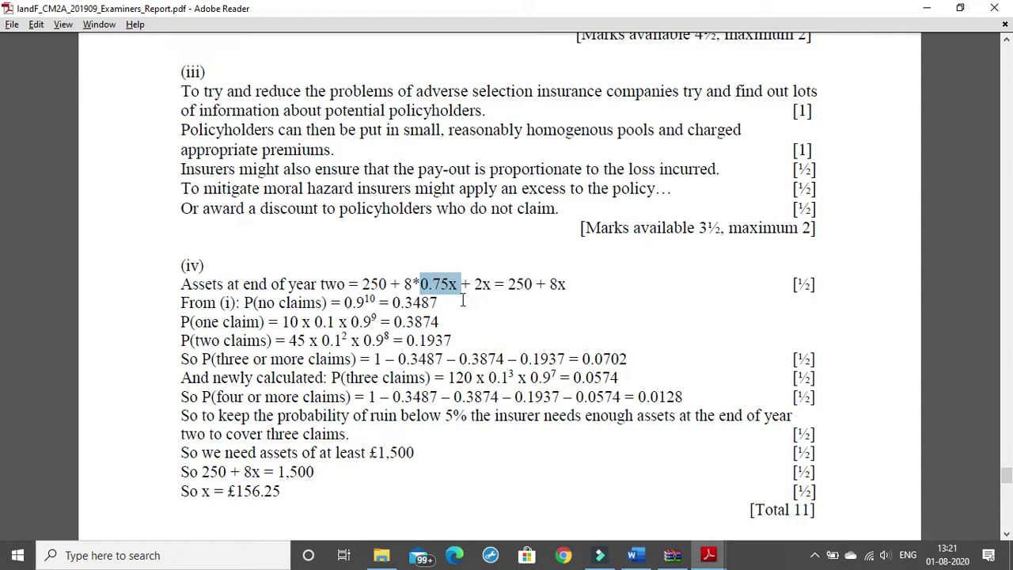
click(459, 291)
click(453, 287)
click(473, 328)
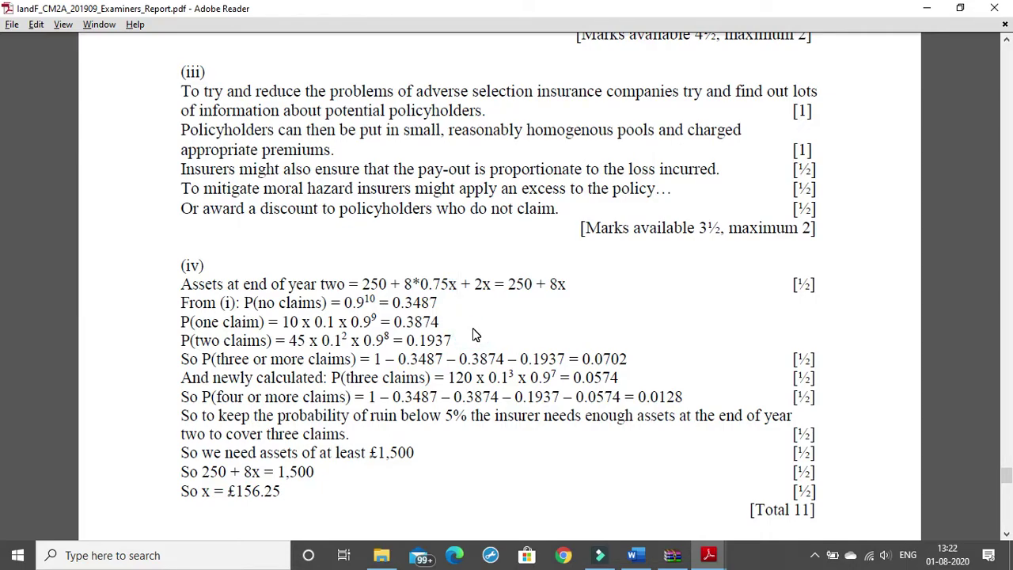
- Compare the multiplication notation in the Q10(iv) claim probabilities with the assets equation, and go back to the Q10(i) solution
click(296, 343)
drag(296, 343, 460, 353)
click(391, 323)
click(348, 321)
click(462, 284)
drag(461, 283, 421, 283)
click(420, 282)
drag(420, 283, 411, 283)
drag(448, 287, 458, 288)
scroll(454, 289, up, 10)
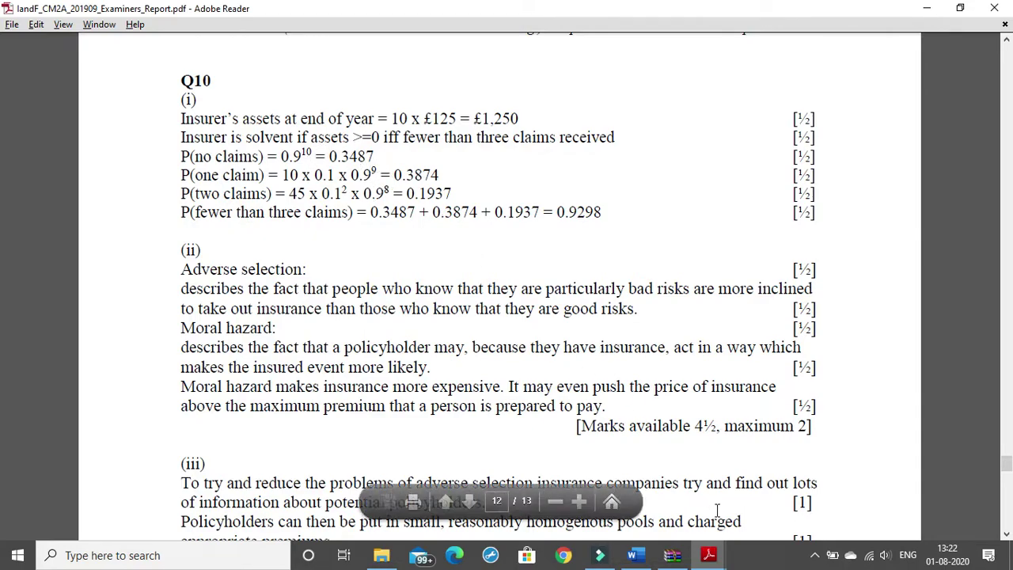
- Return to Word and, two lines below the Cij equation, write 0.9^9 followed by 0.9 with a superscript 9
click(632, 555)
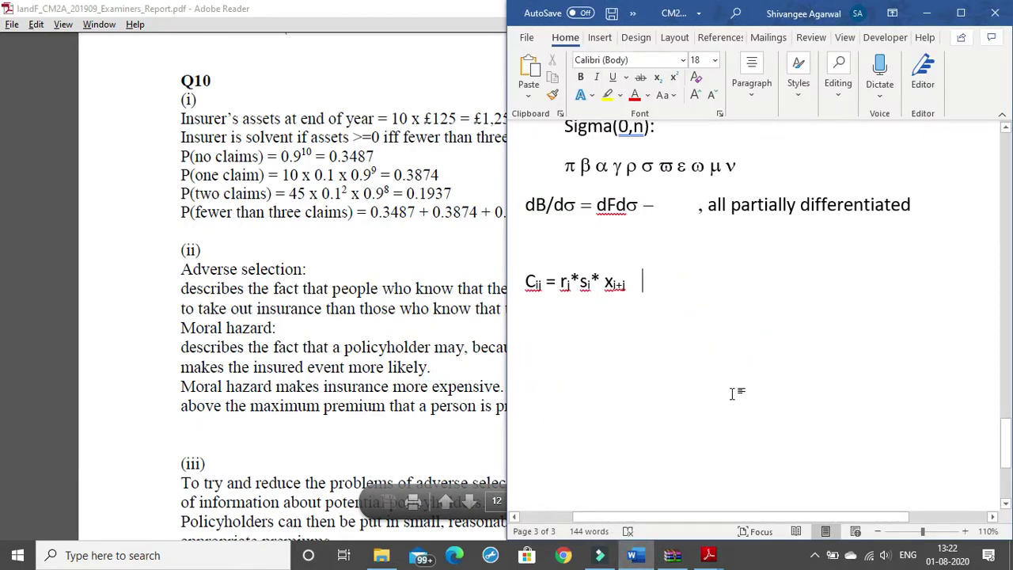
key(Return)
key(Return)
text(0.9)
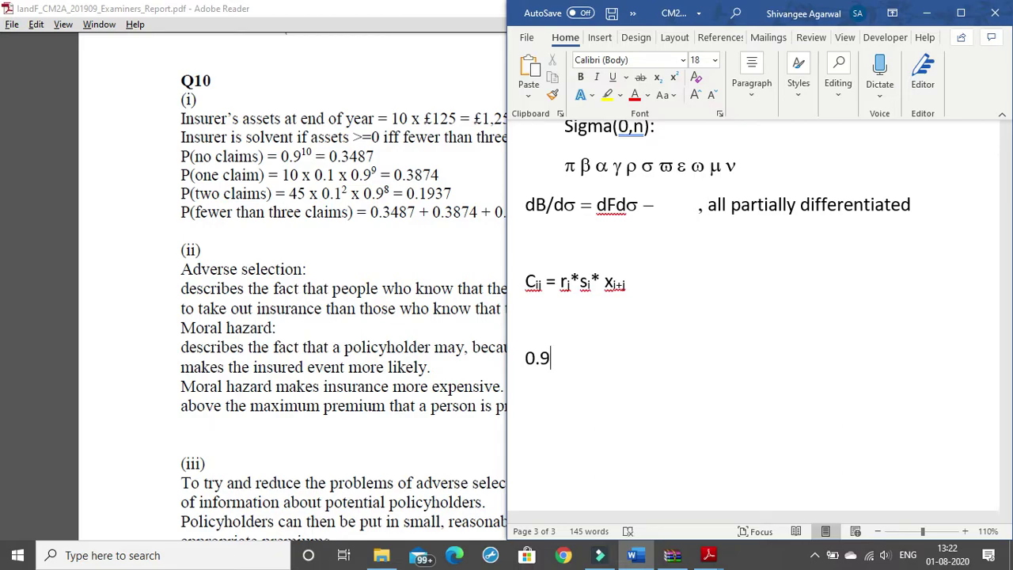
text(^9  0.9)
key(ctrl+shift+plus)
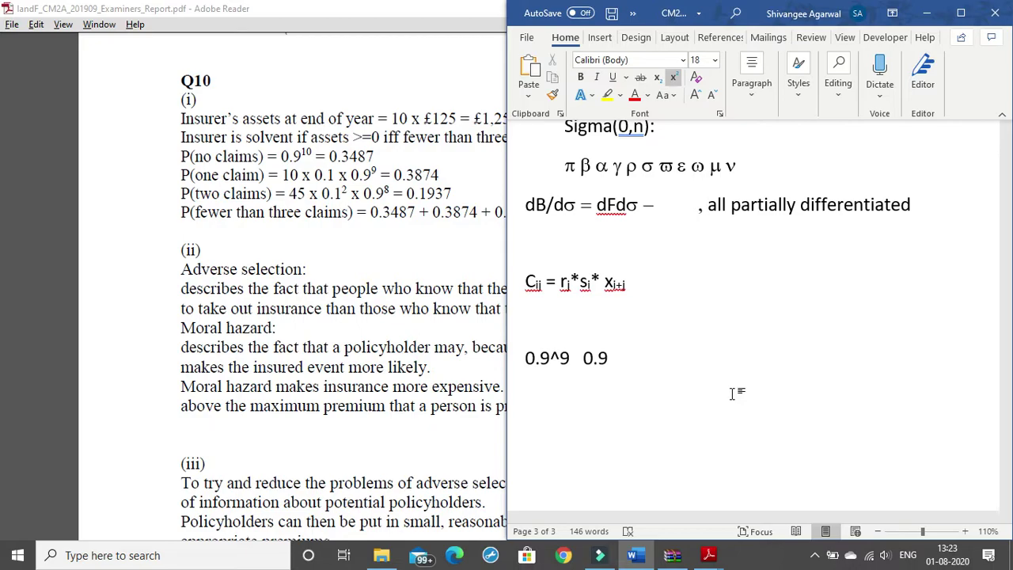
text(9)
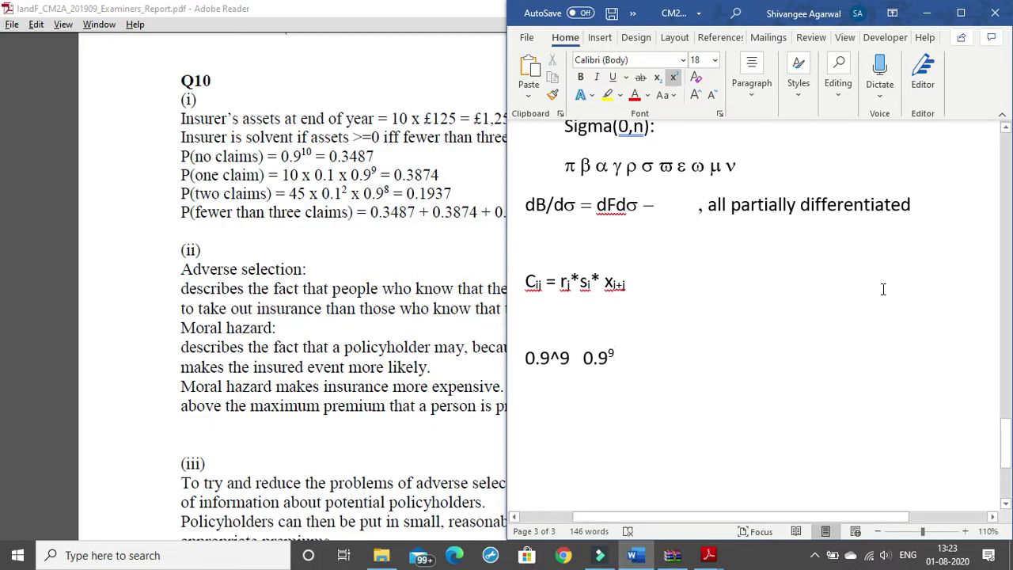
- Minimize Word, switch to CM2.pdf and go back to the introduction of the CM2A guidance for the September 2019 exam
click(926, 12)
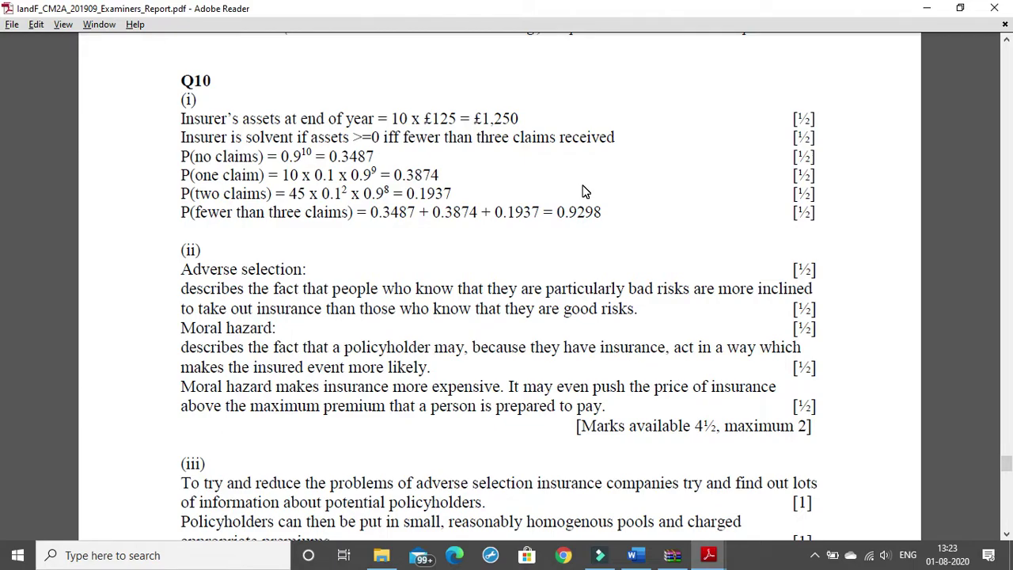
mouse_move(703, 548)
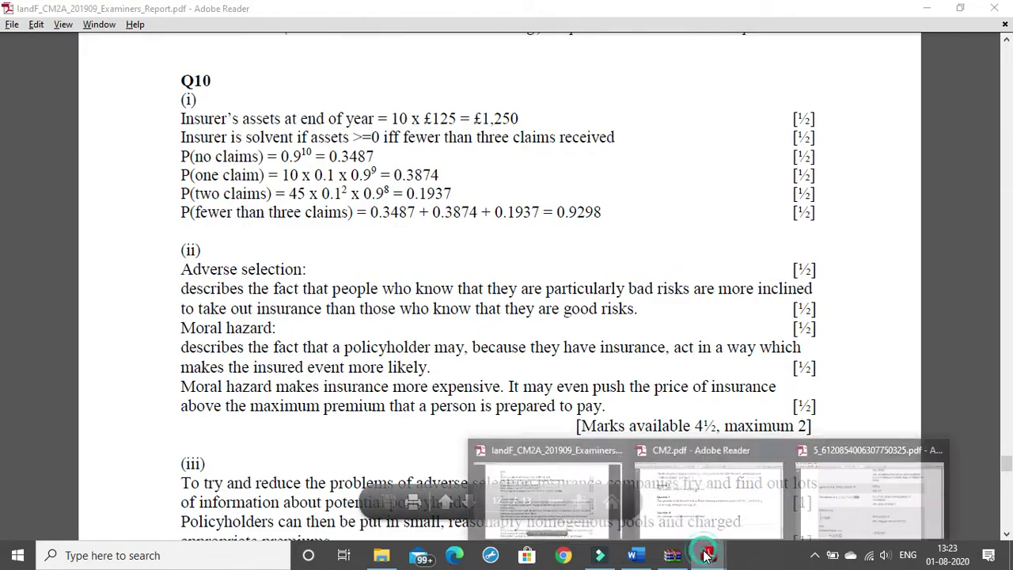
click(669, 499)
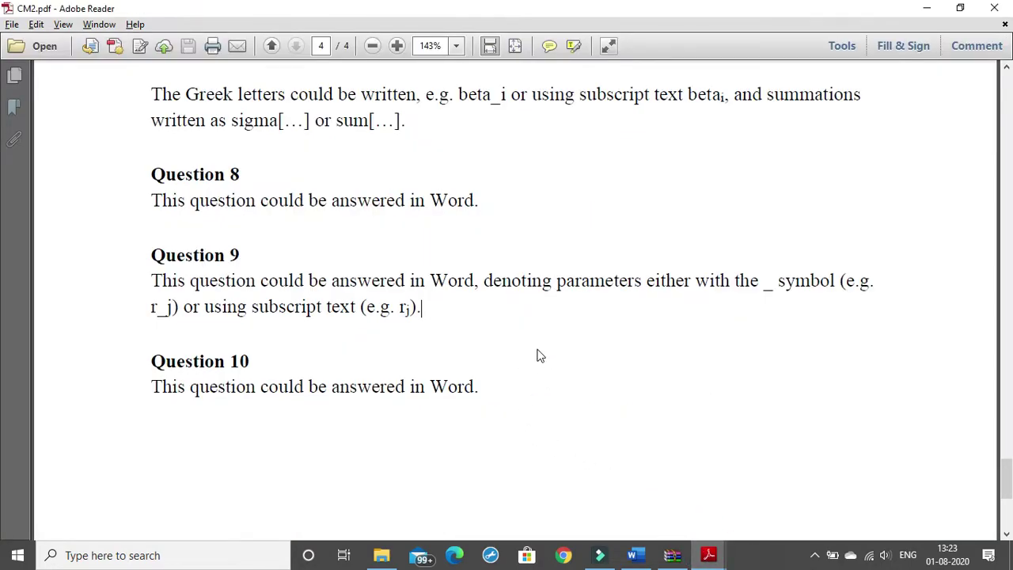
scroll(443, 375, up, 10)
scroll(442, 376, up, 20)
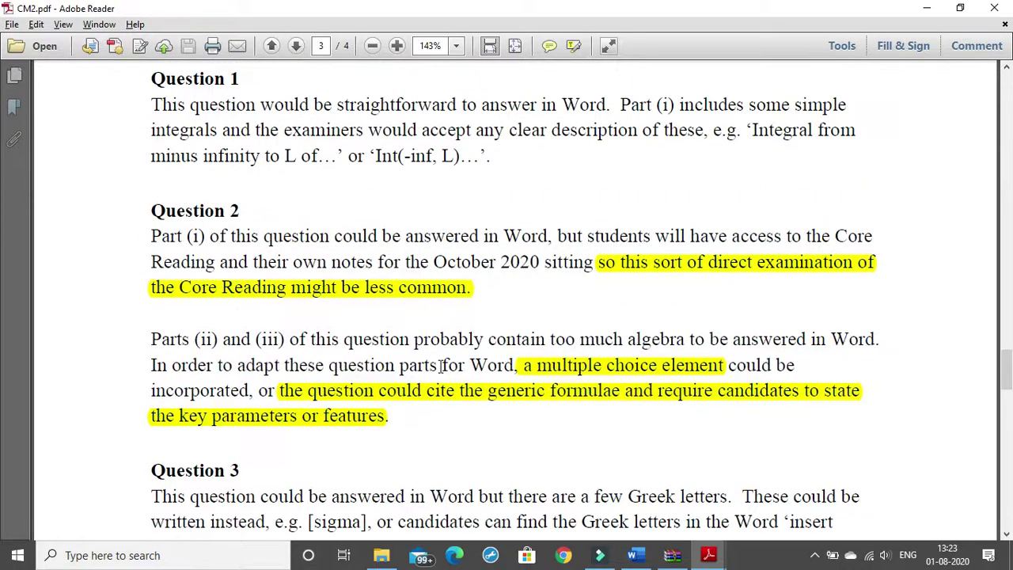
scroll(441, 371, up, 2)
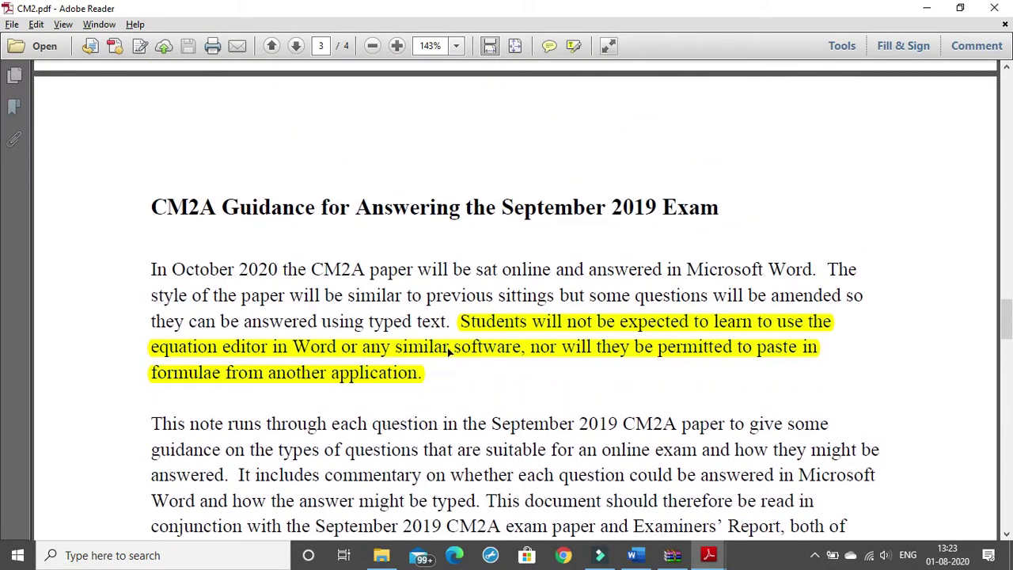